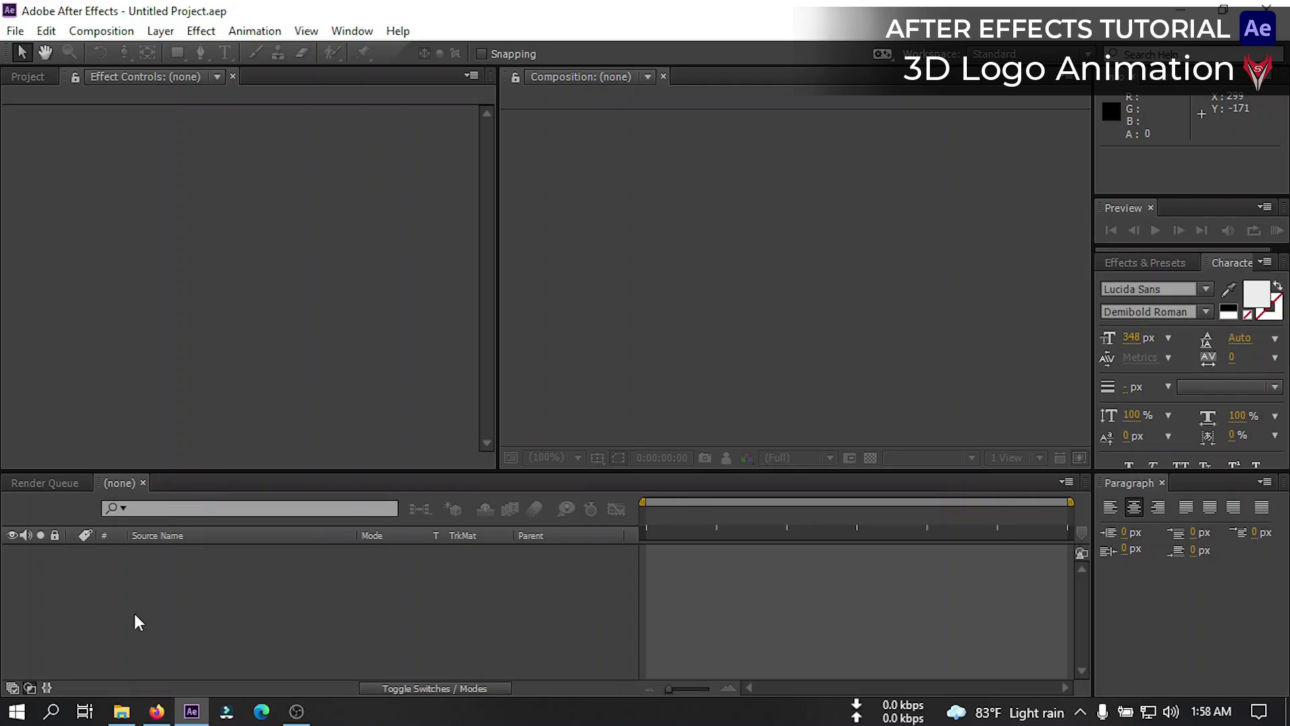
Import the logo, background, light, particles and texture files and gather them in a new project folder named Footages
drag(211, 272, 124, 242)
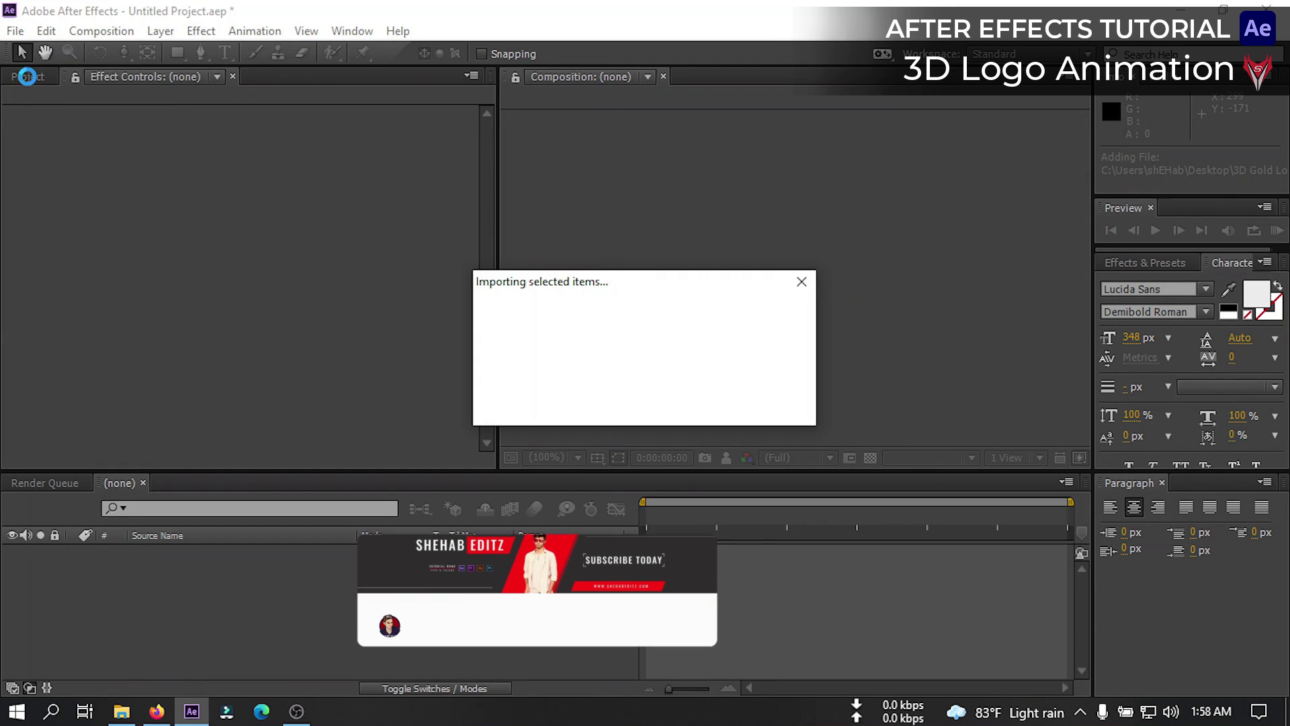
click(77, 343)
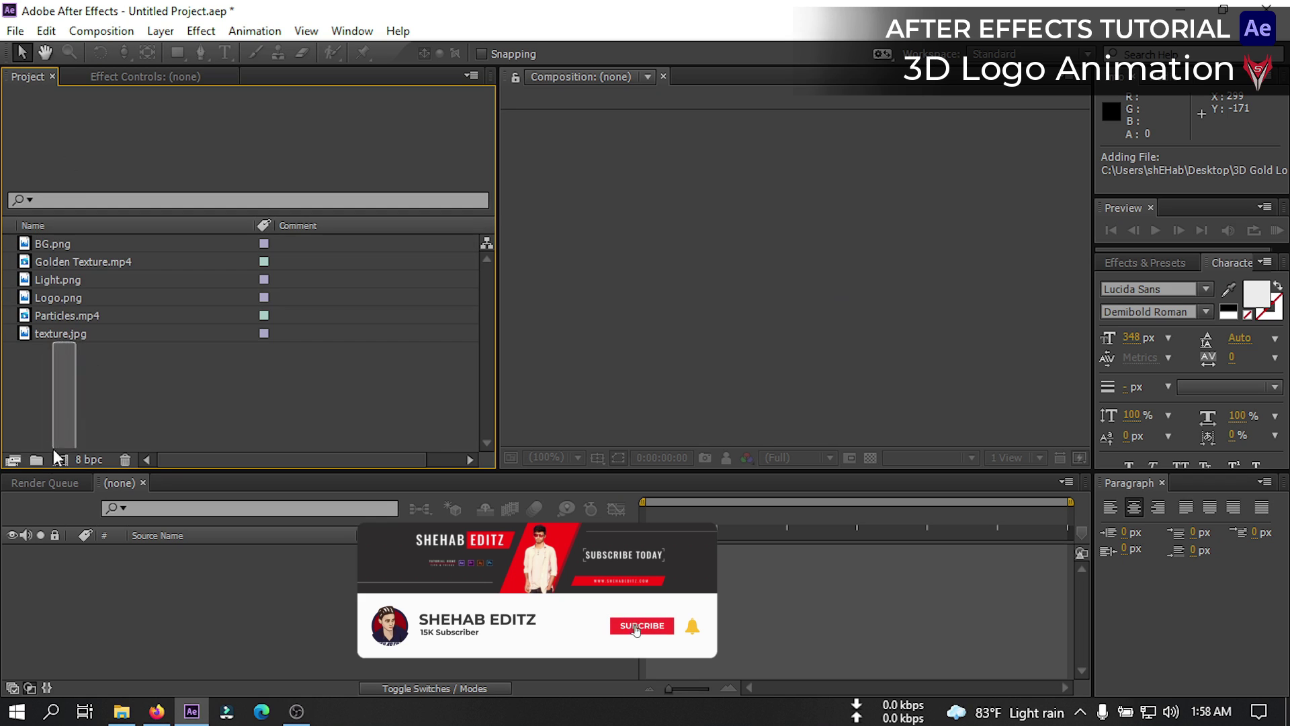
drag(55, 397, 59, 208)
drag(62, 337, 37, 464)
text(Footages)
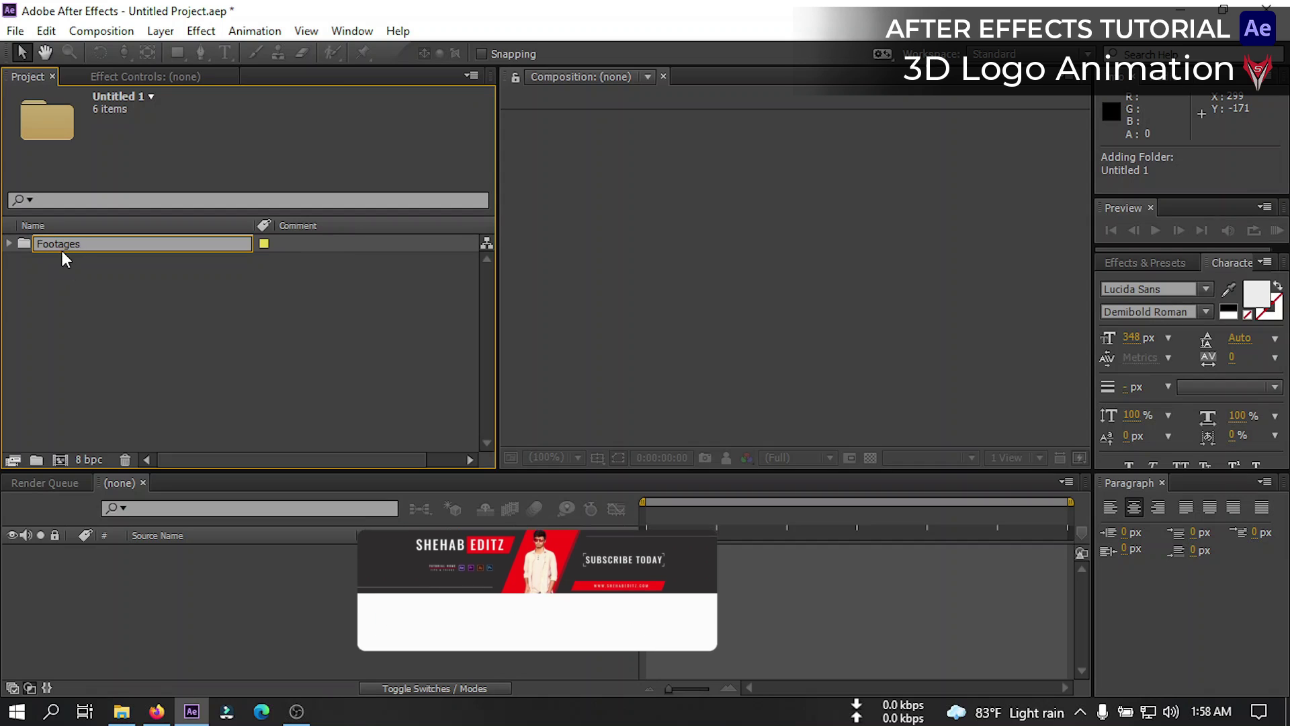
click(62, 322)
Create a composition named main at 1920 x 1080, 25 fps, with a duration of 15 seconds
click(61, 460)
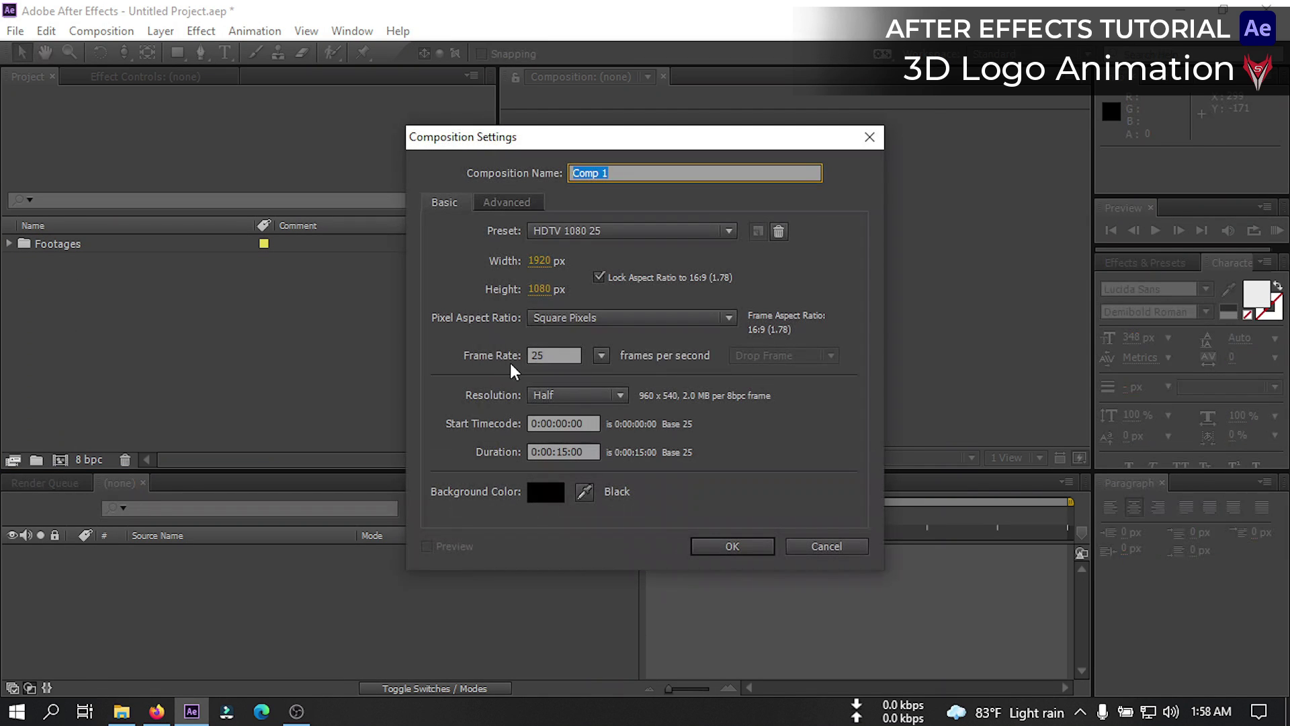
text(main)
click(592, 451)
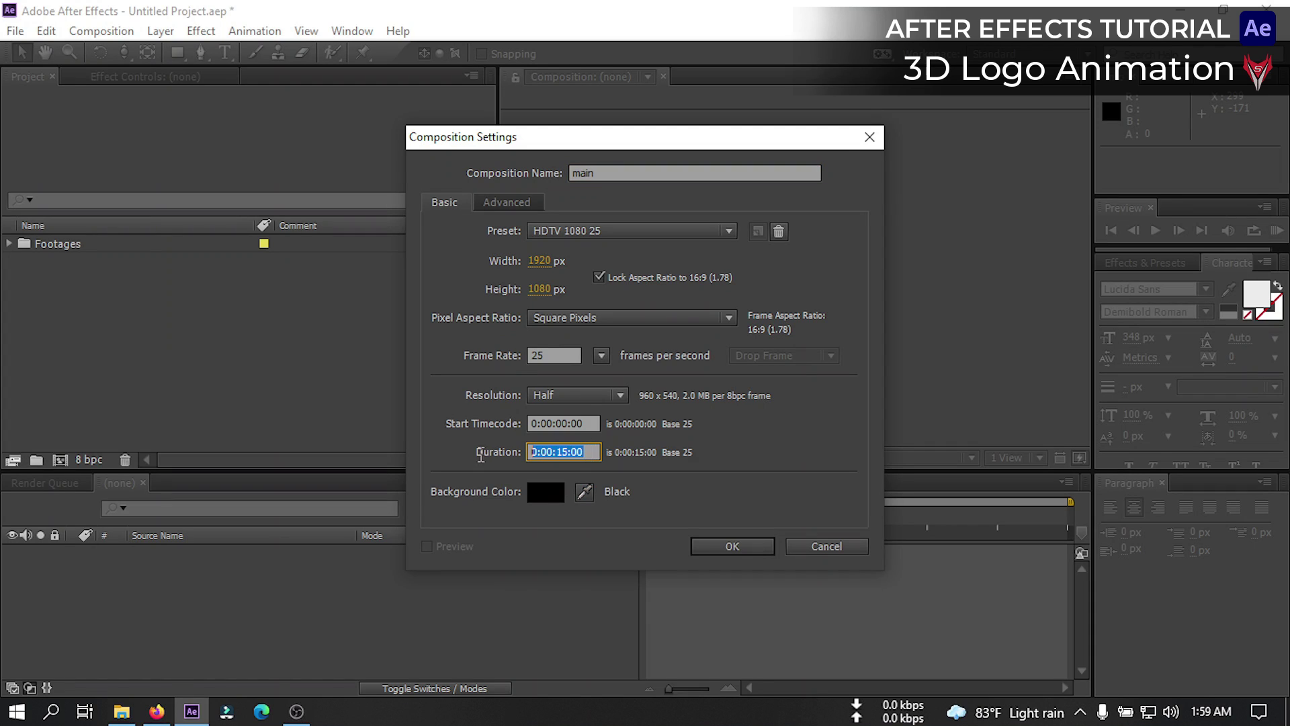
click(733, 546)
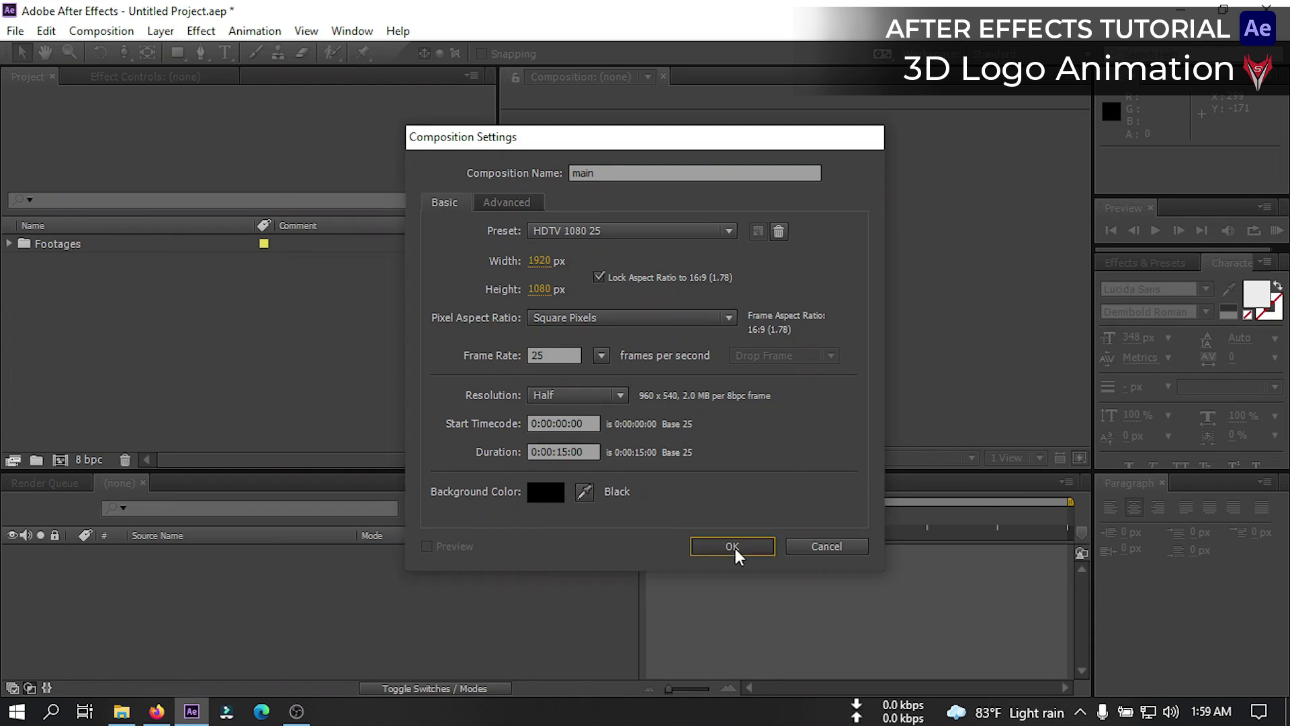
Add Logo.png from the Footages folder to the main composition and scale it down to fit inside the frame
click(10, 243)
drag(82, 314, 174, 607)
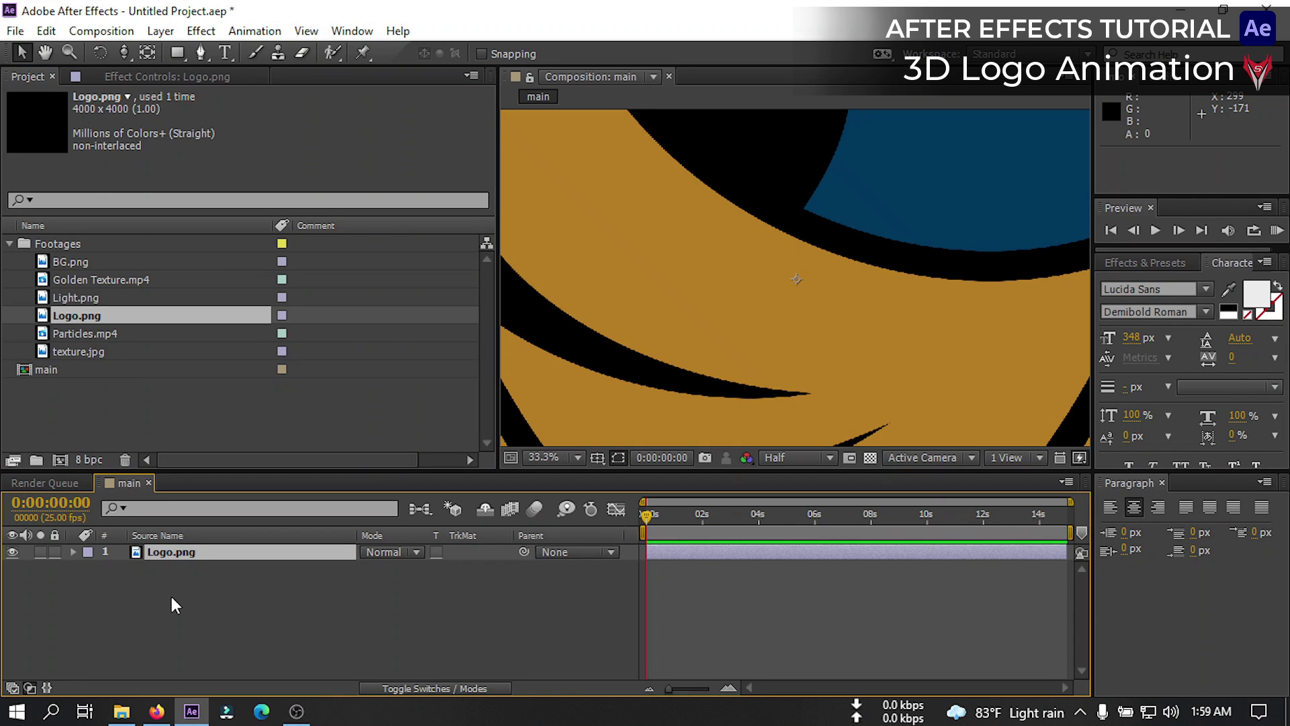
key(s)
drag(388, 572, 339, 571)
key(s)
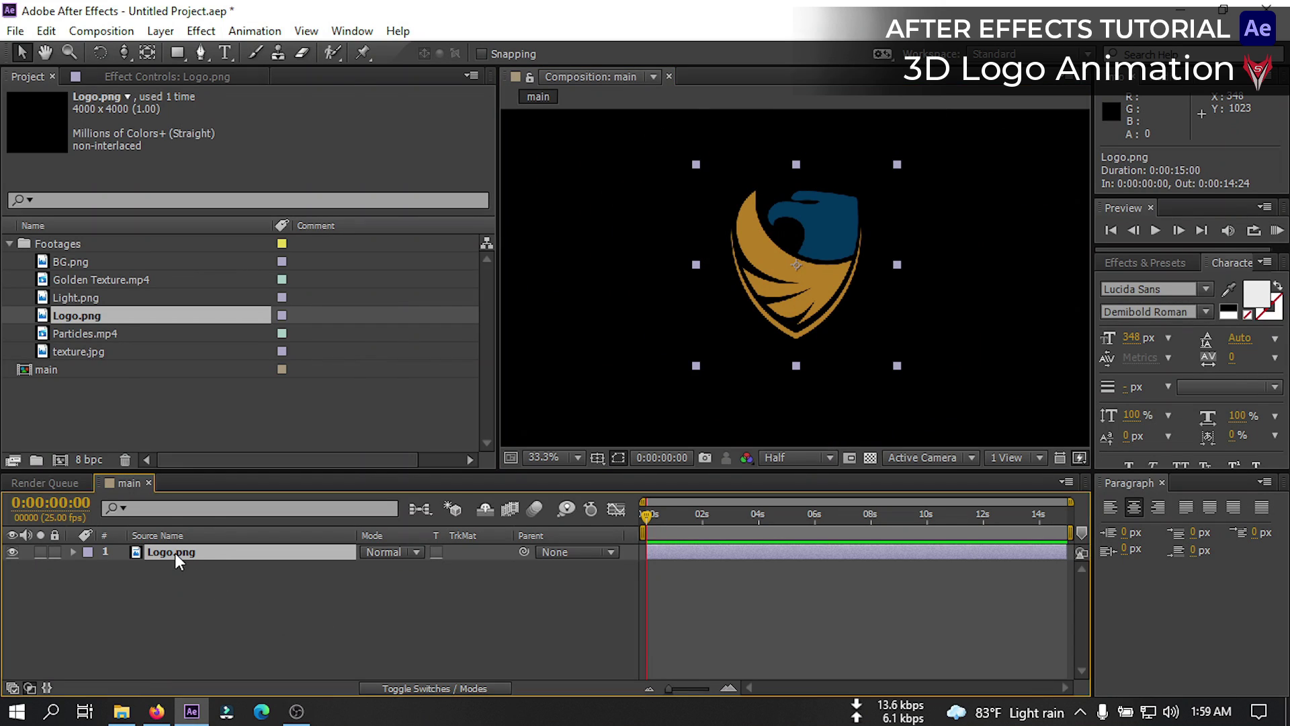
Pre-compose the Logo.png layer as Logo Holder, moving all attributes into the new composition
right_click(176, 561)
click(388, 597)
text(Logo Holder)
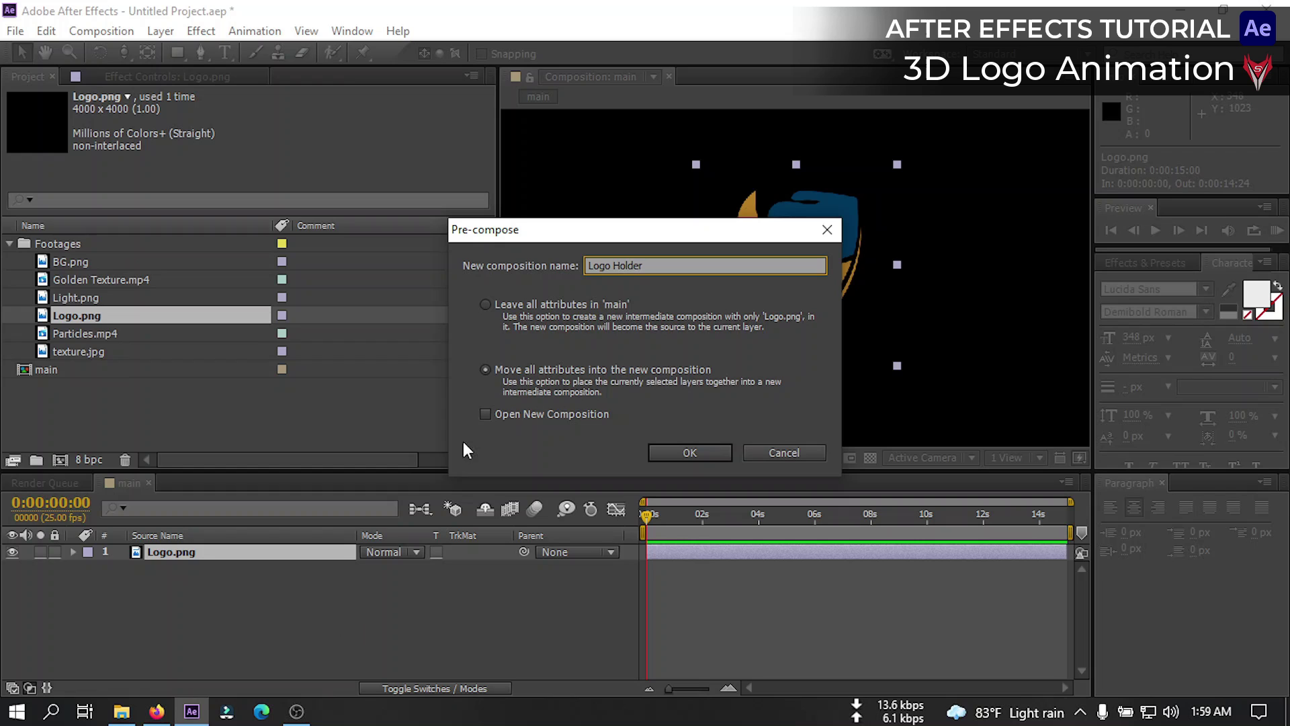
click(508, 364)
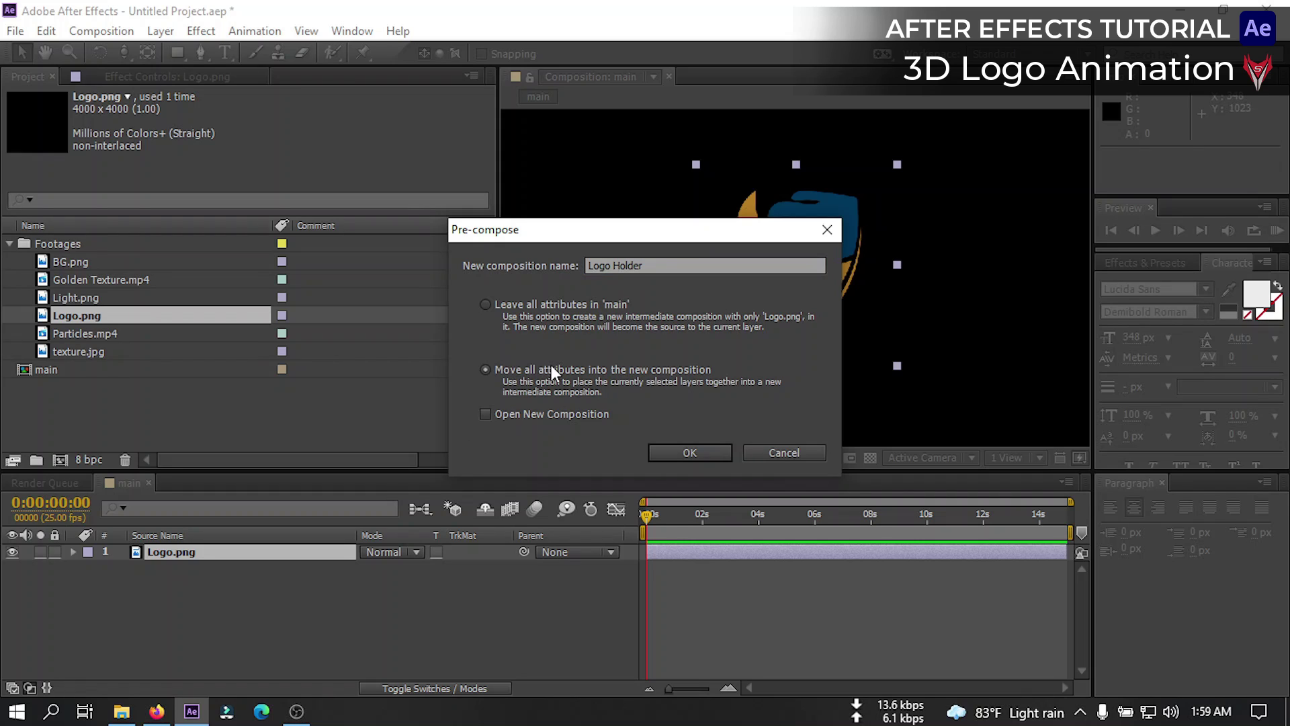
click(687, 454)
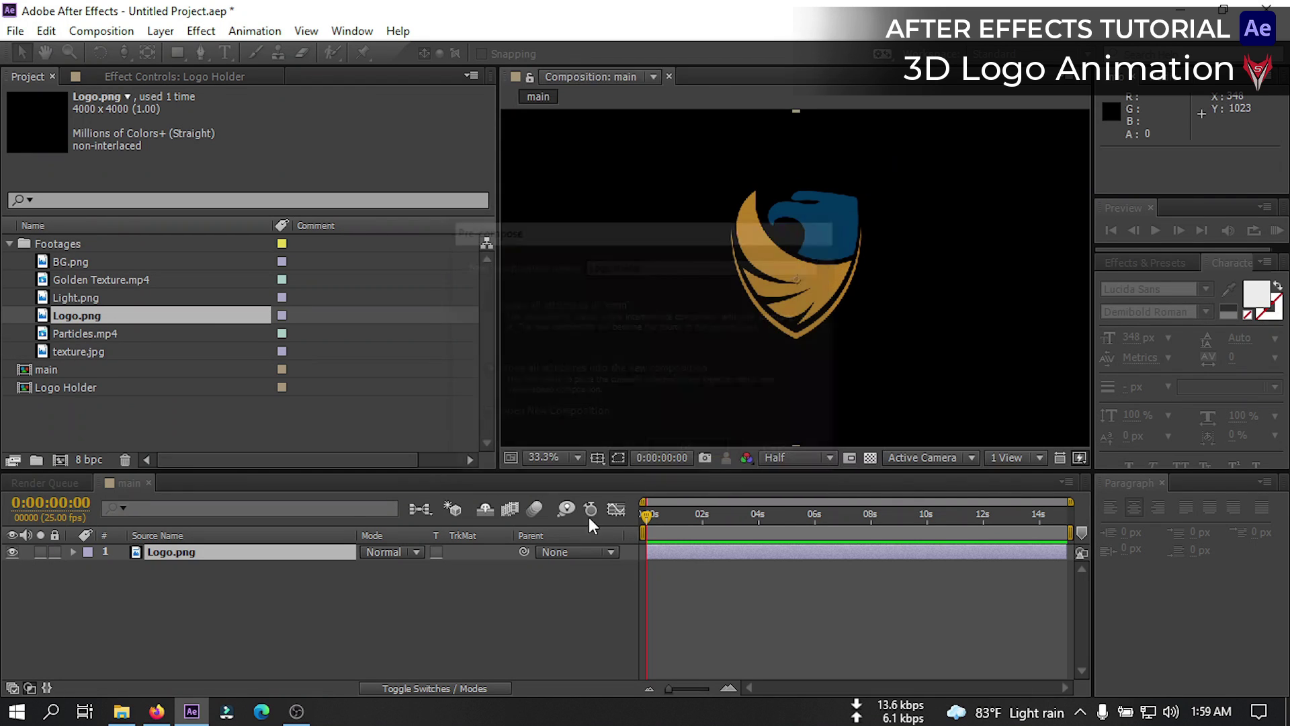
Create a black 1920 x 1080 solid named Logo Mask above the Logo Holder layer
click(176, 598)
right_click(172, 645)
mouse_move(288, 445)
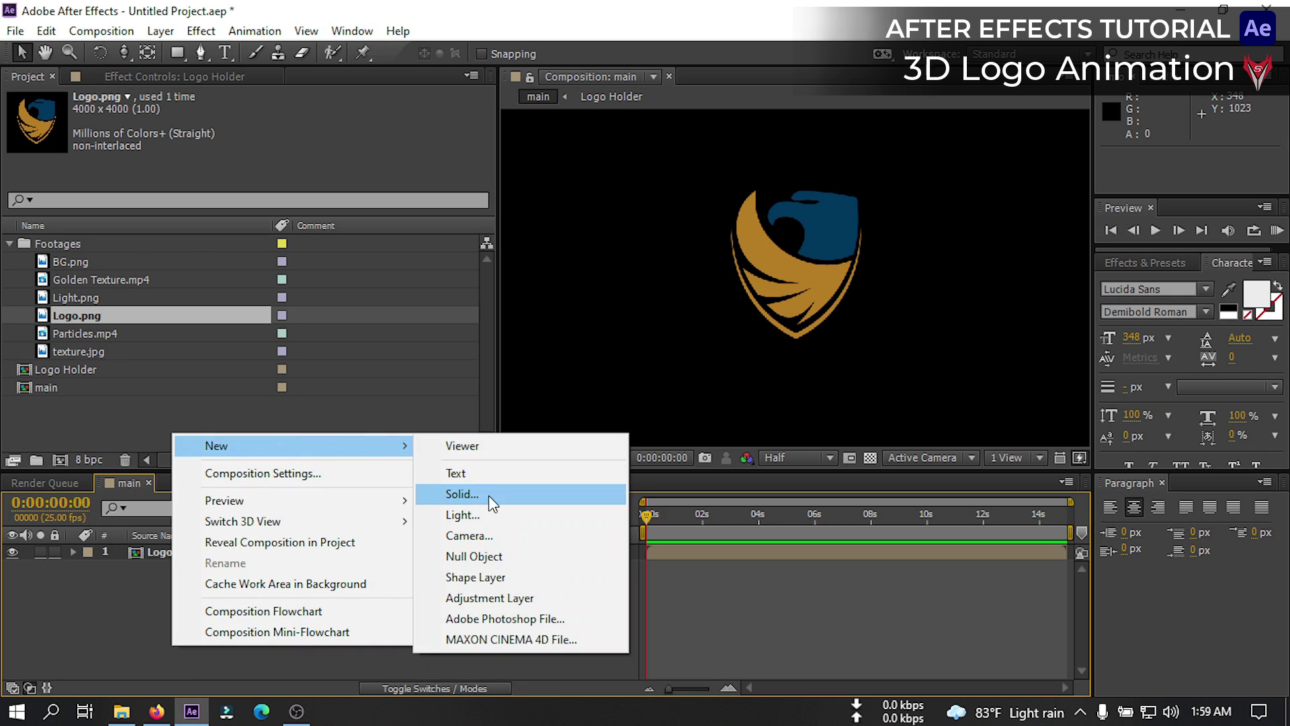
click(489, 494)
text(Logo Mask)
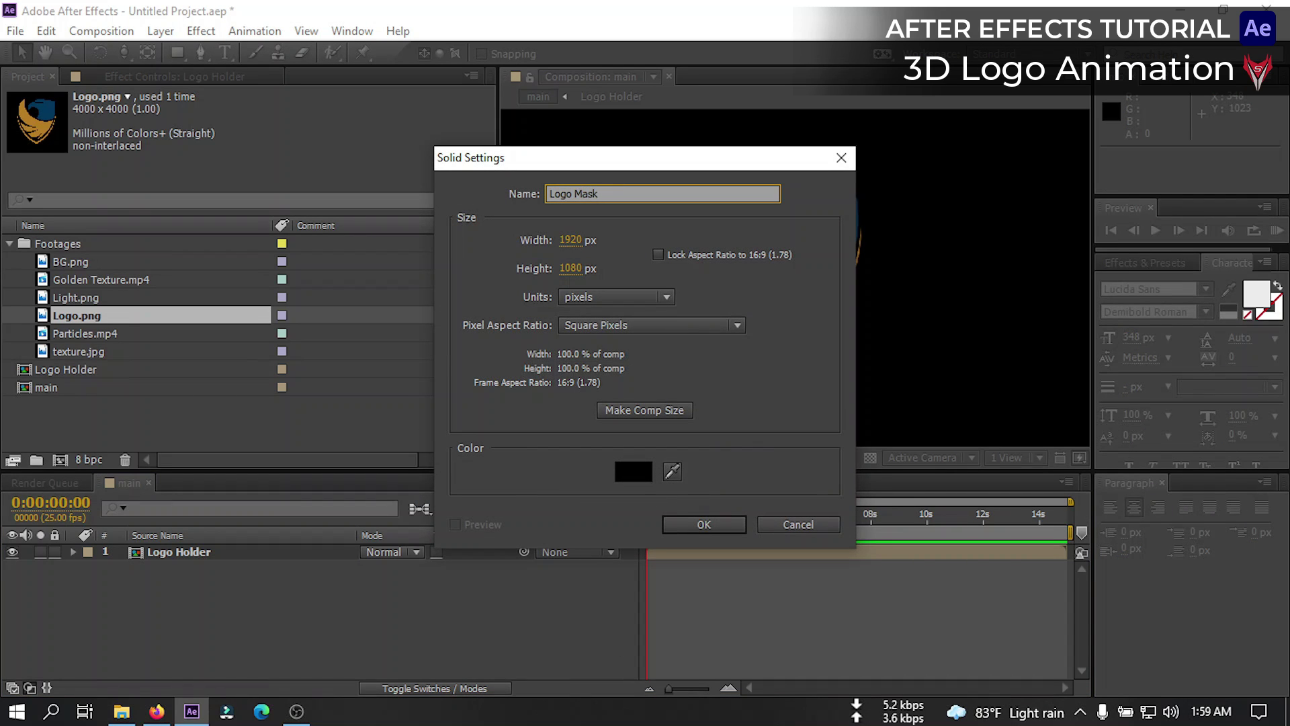
click(696, 521)
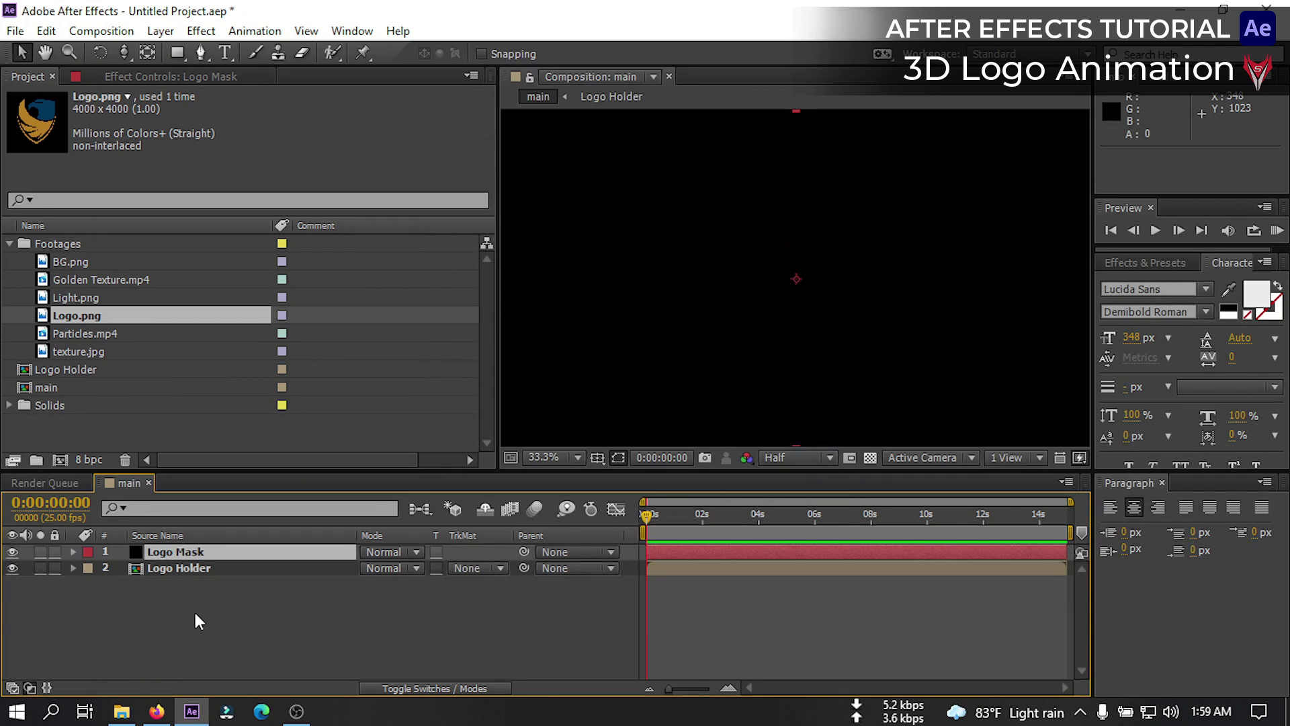
Auto-trace the Logo Holder layer's Alpha channel on the current frame and set the preview resolution to Half
click(175, 571)
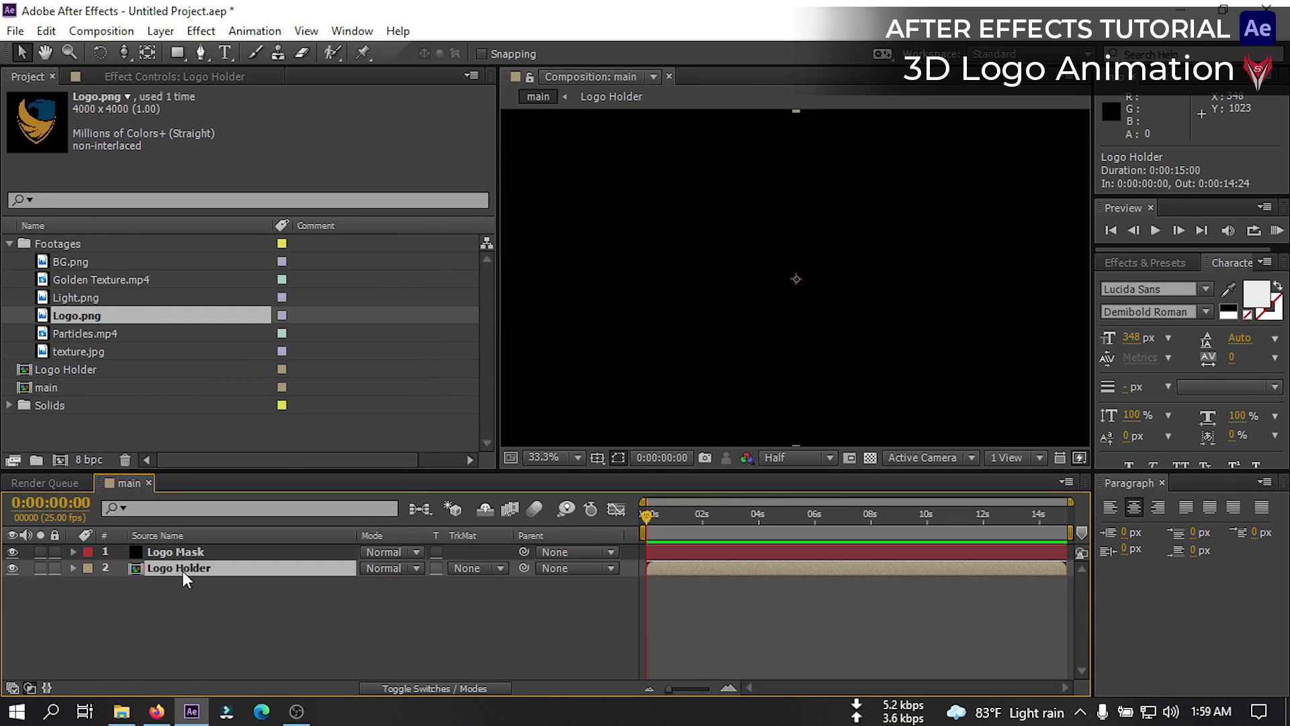
click(161, 31)
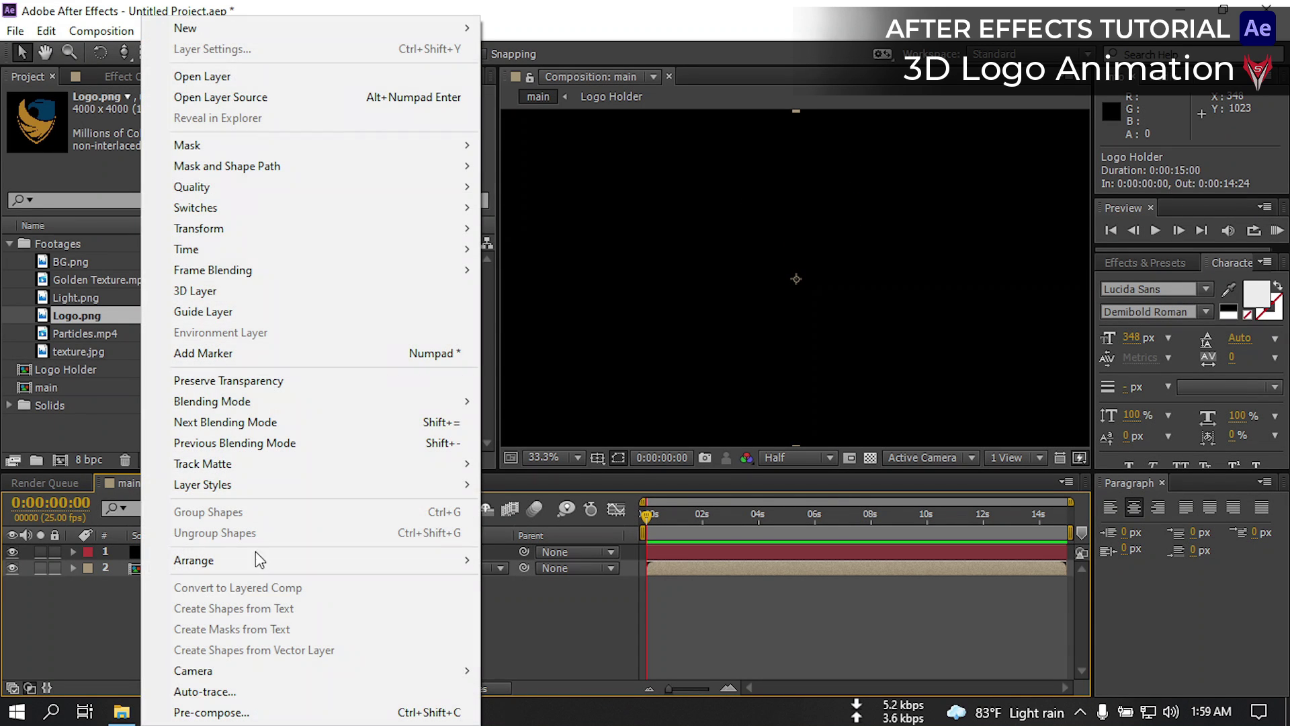
click(262, 687)
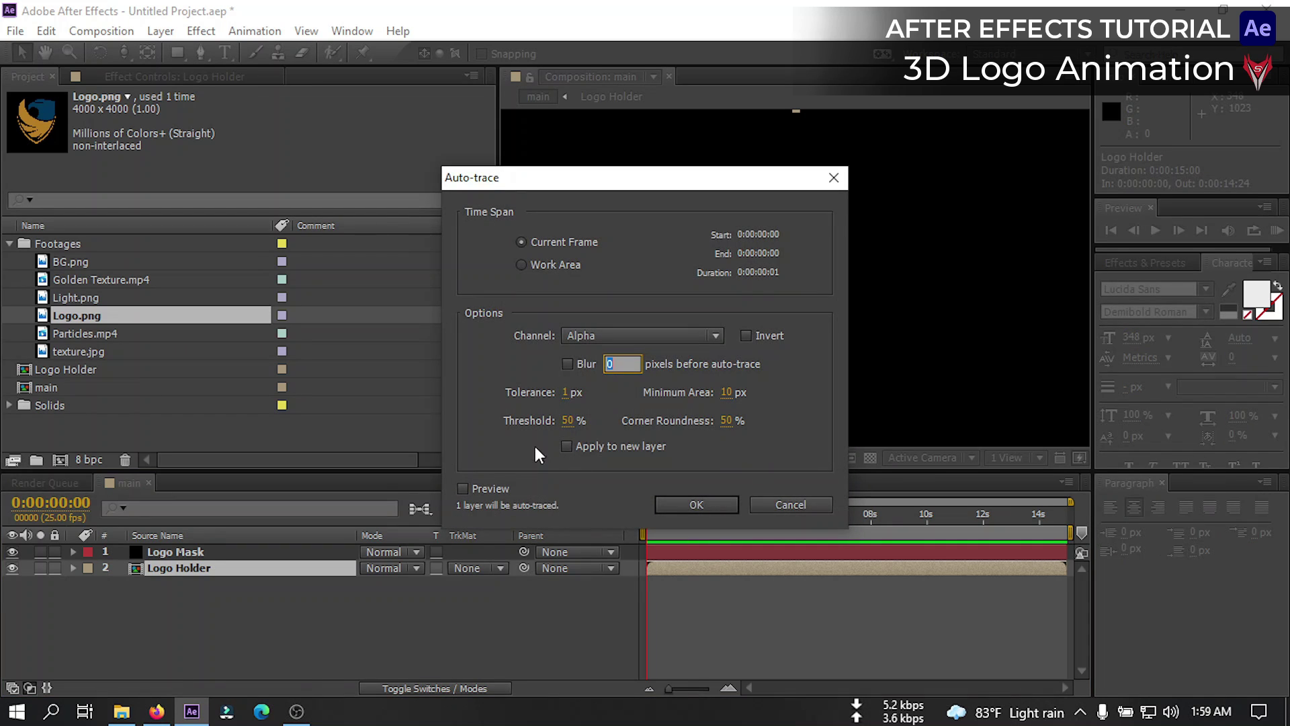
click(576, 334)
click(611, 357)
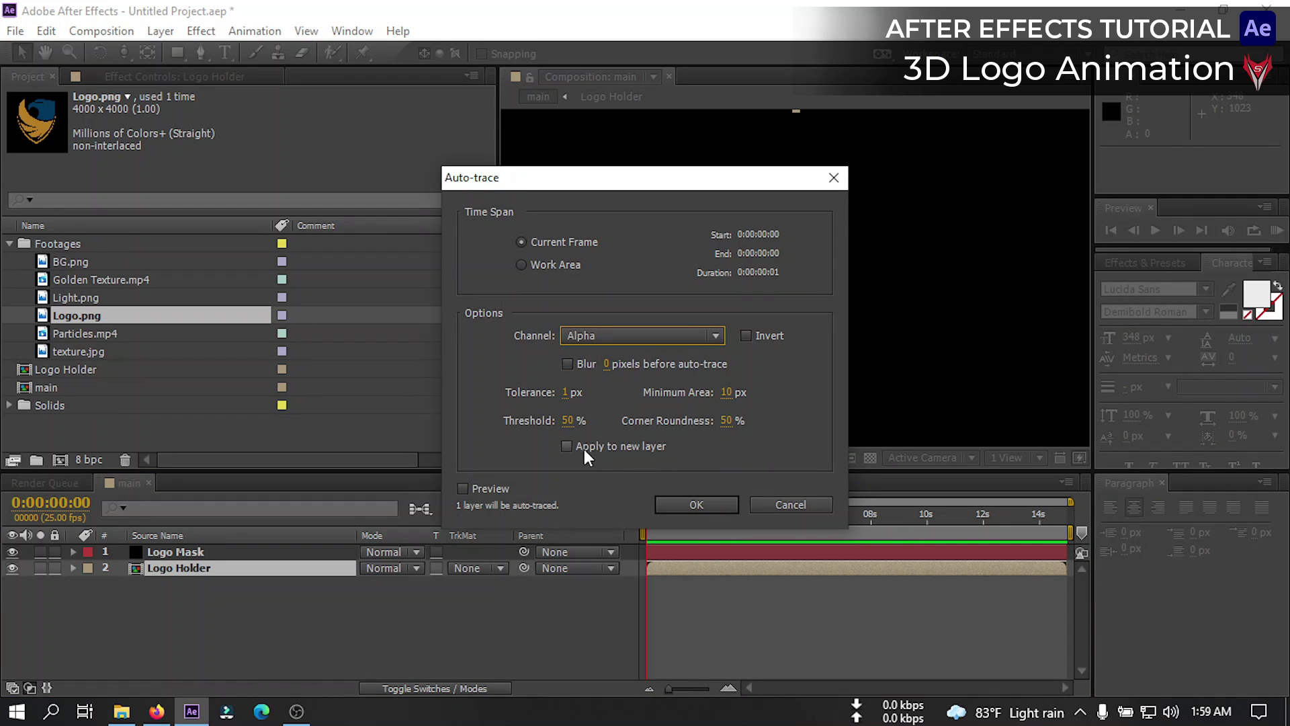
click(699, 504)
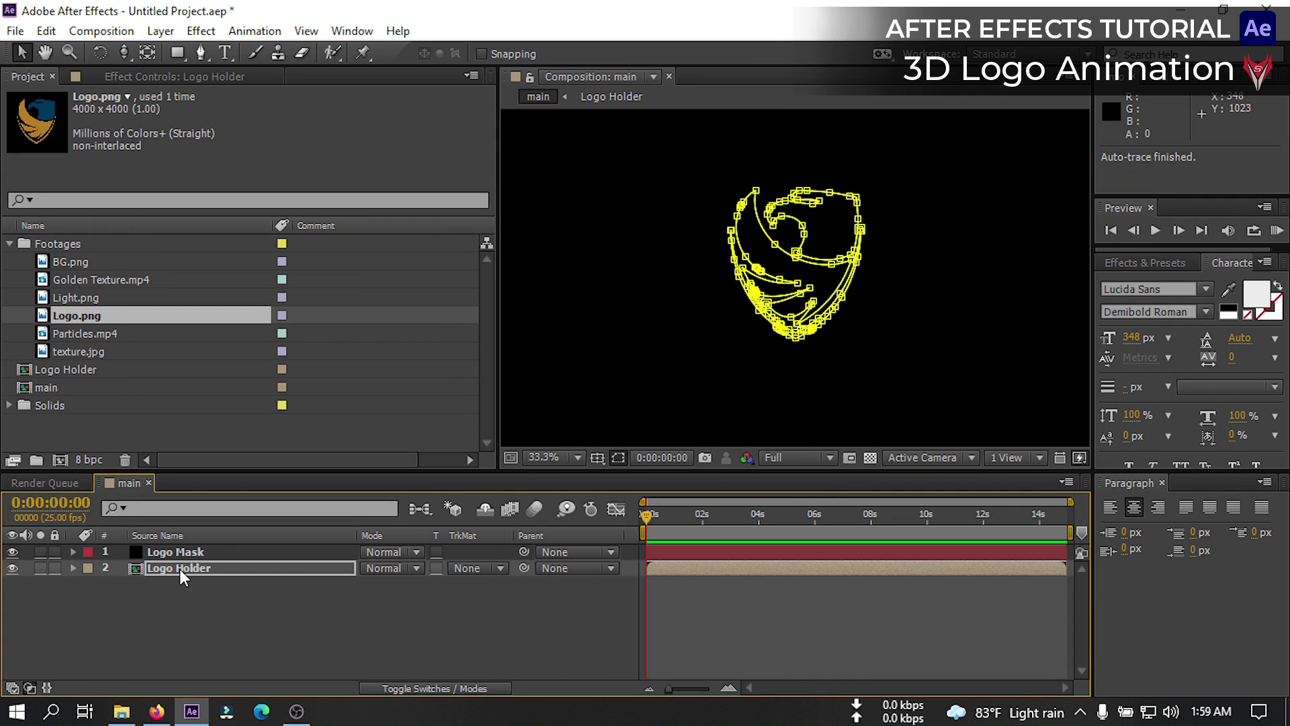
click(785, 458)
click(789, 534)
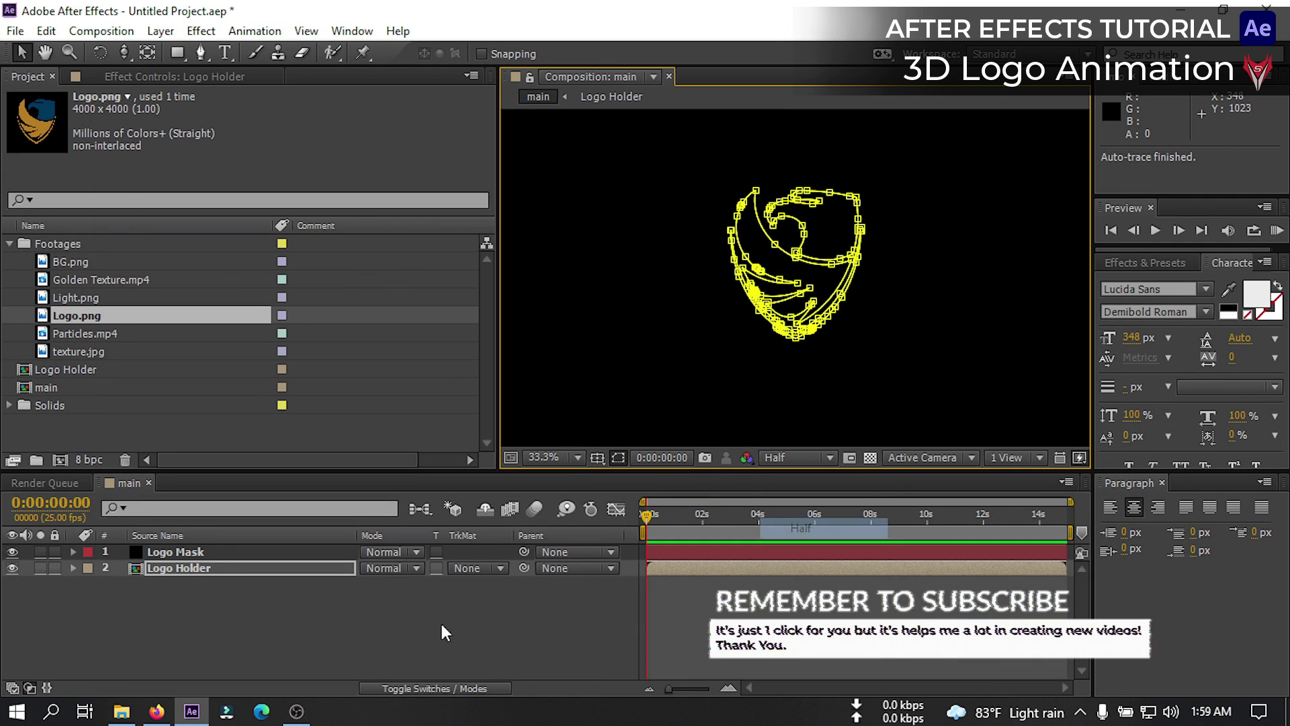
Cut Mask 1, Mask 2 and Mask 3 from the Logo Holder layer and paste them onto the Logo Mask layer
click(215, 599)
click(162, 568)
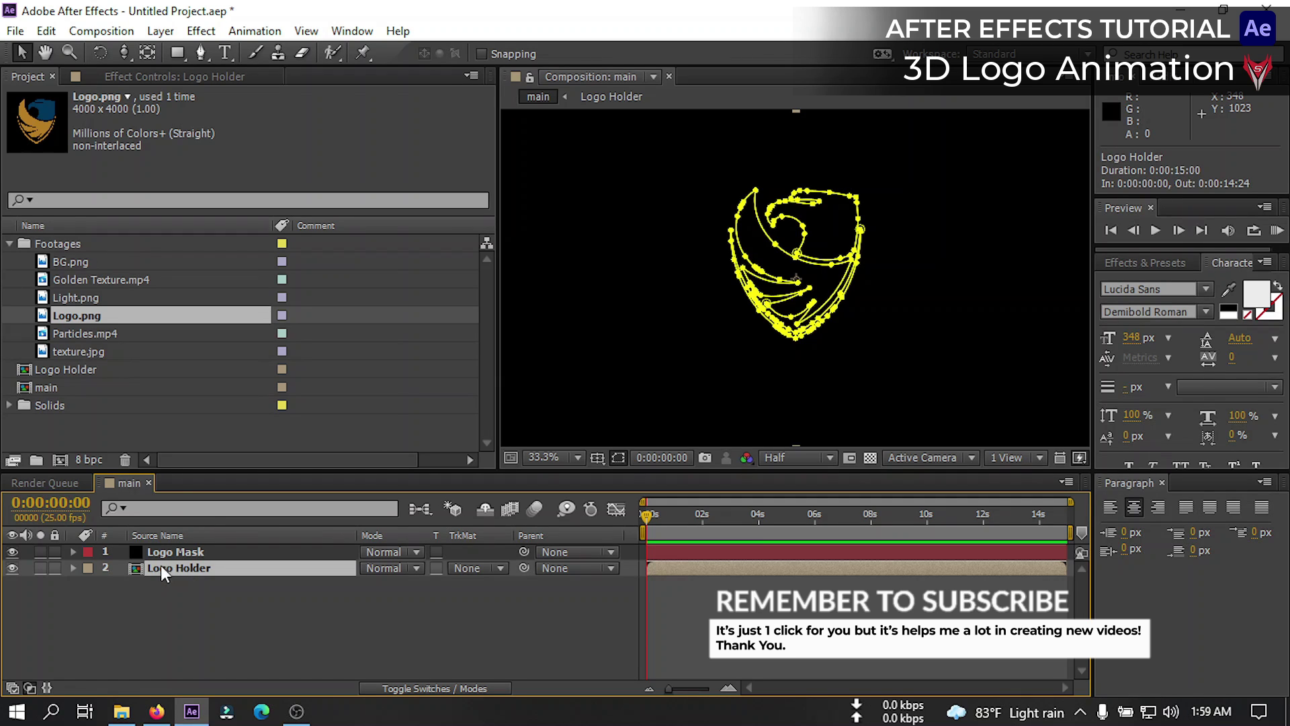
key(m)
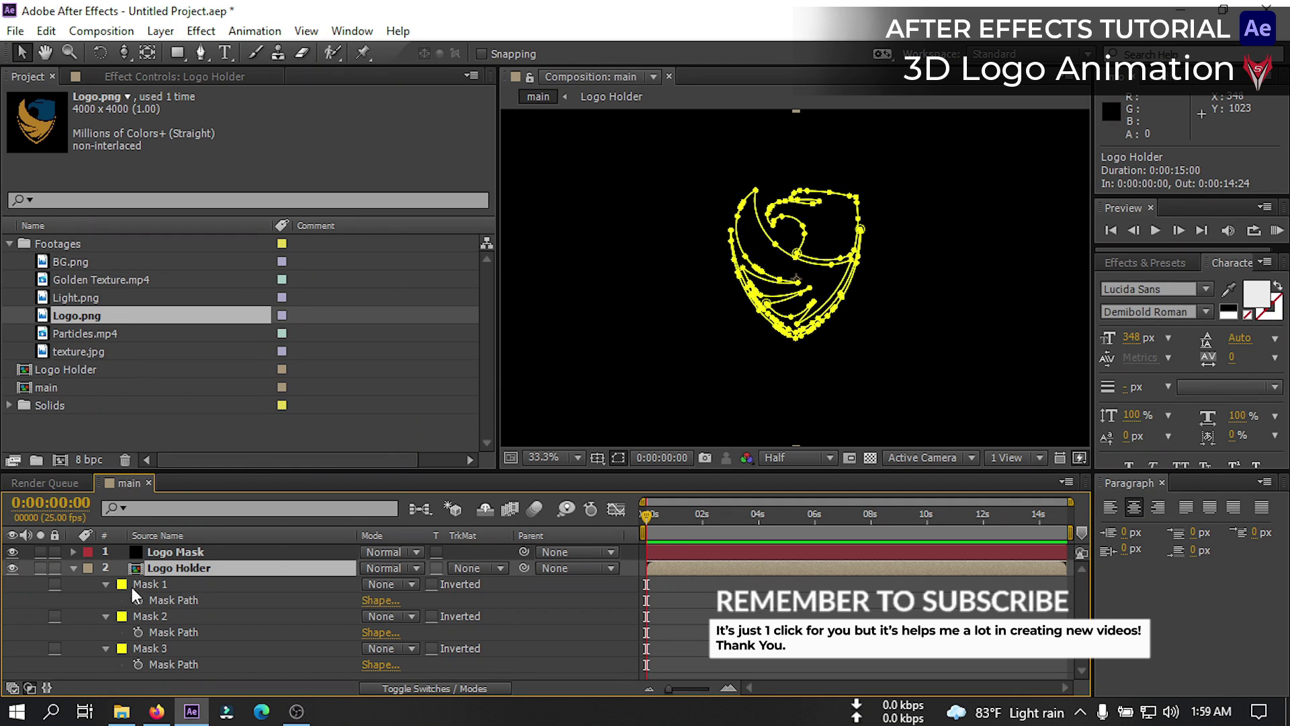
click(134, 586)
shift+click(156, 644)
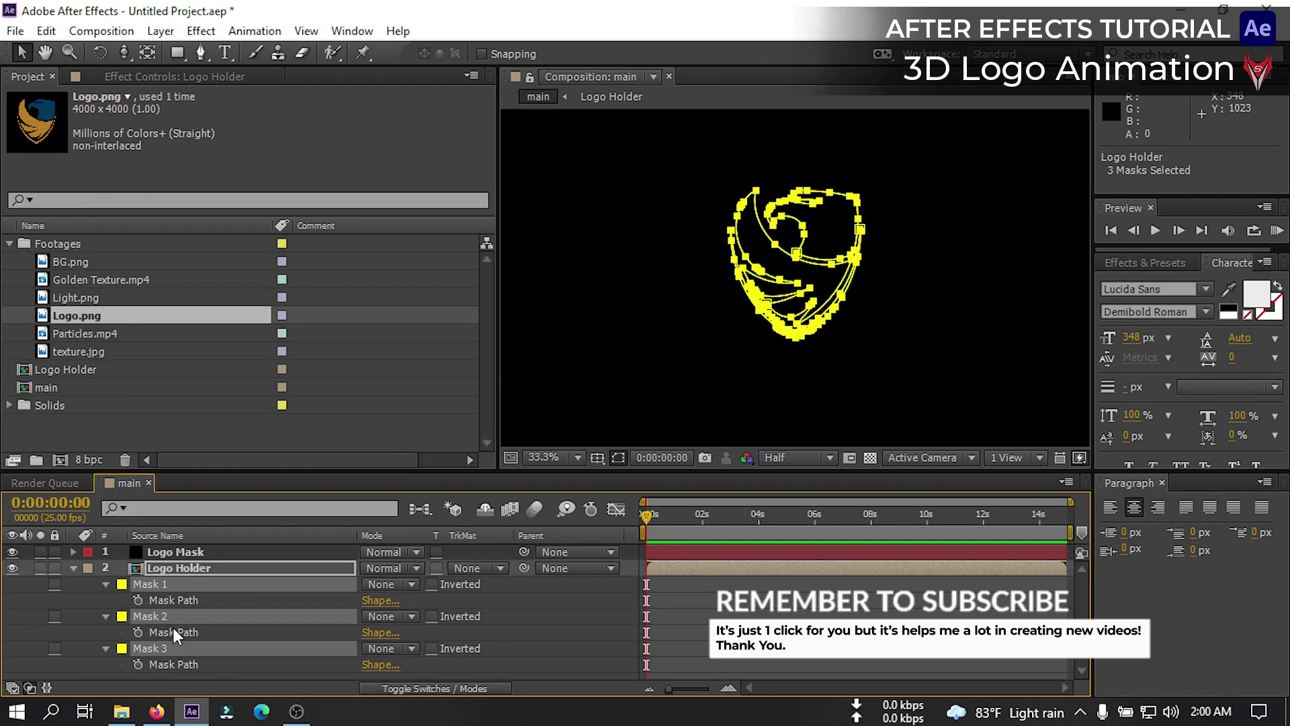
click(46, 31)
click(80, 122)
click(176, 553)
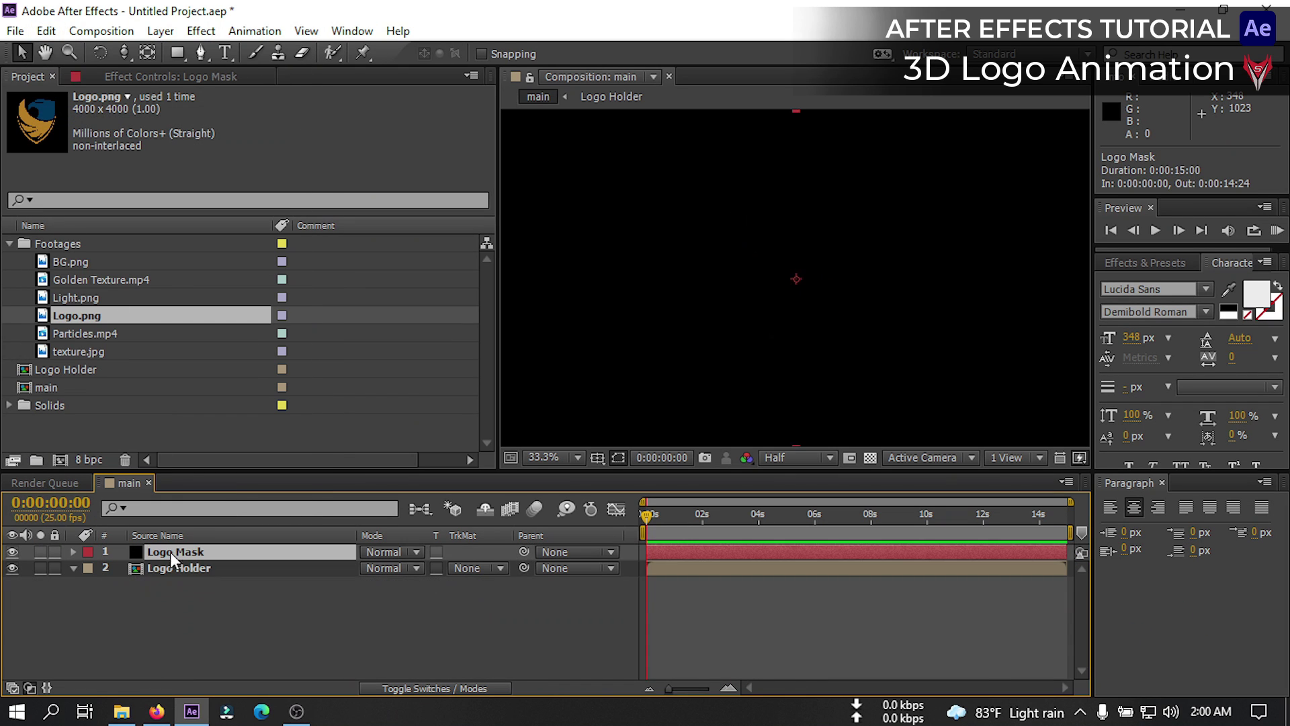
click(46, 31)
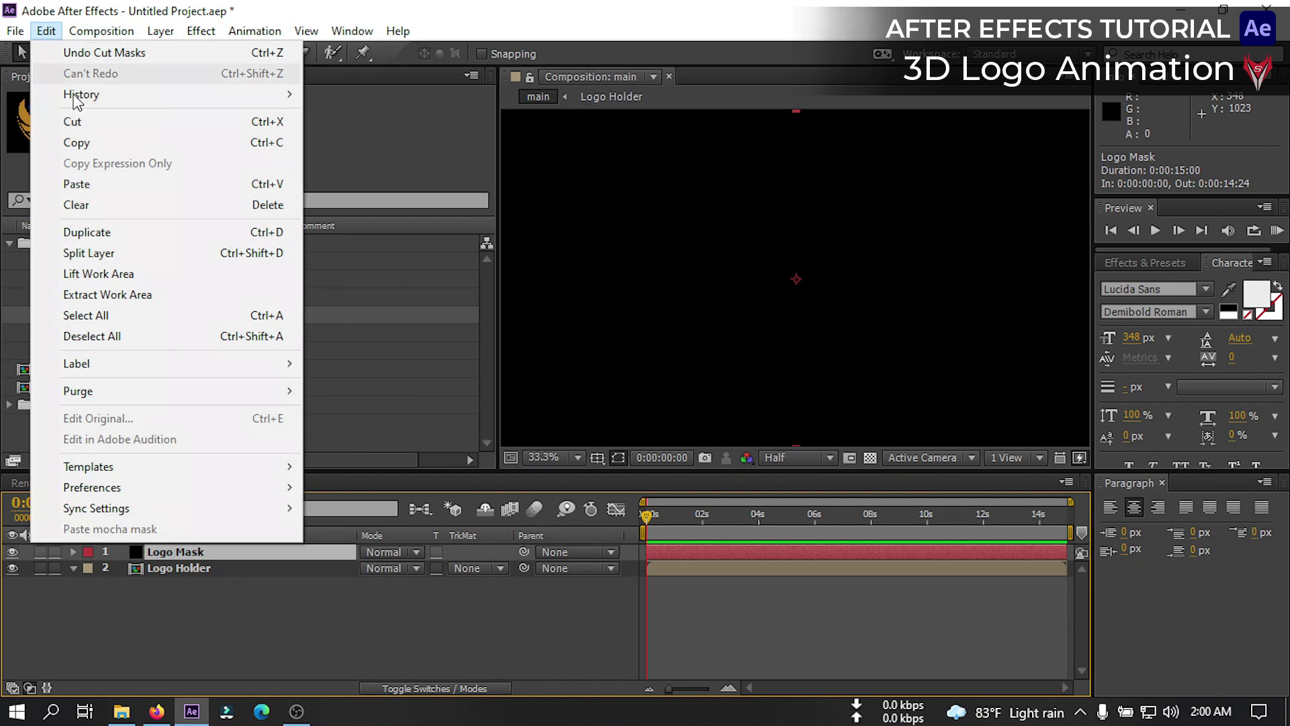
click(95, 185)
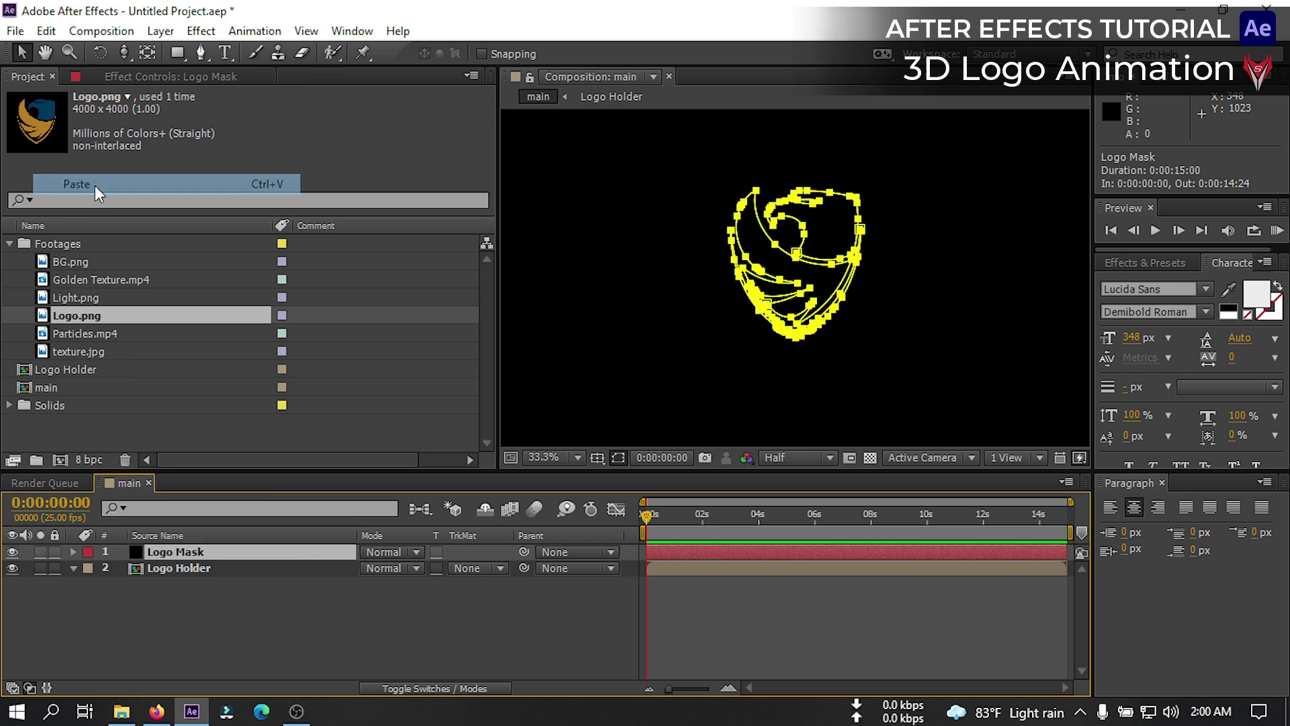
Hide both the Logo Mask and Logo Holder layers
click(184, 570)
drag(12, 568, 12, 552)
key(ctrl+a)
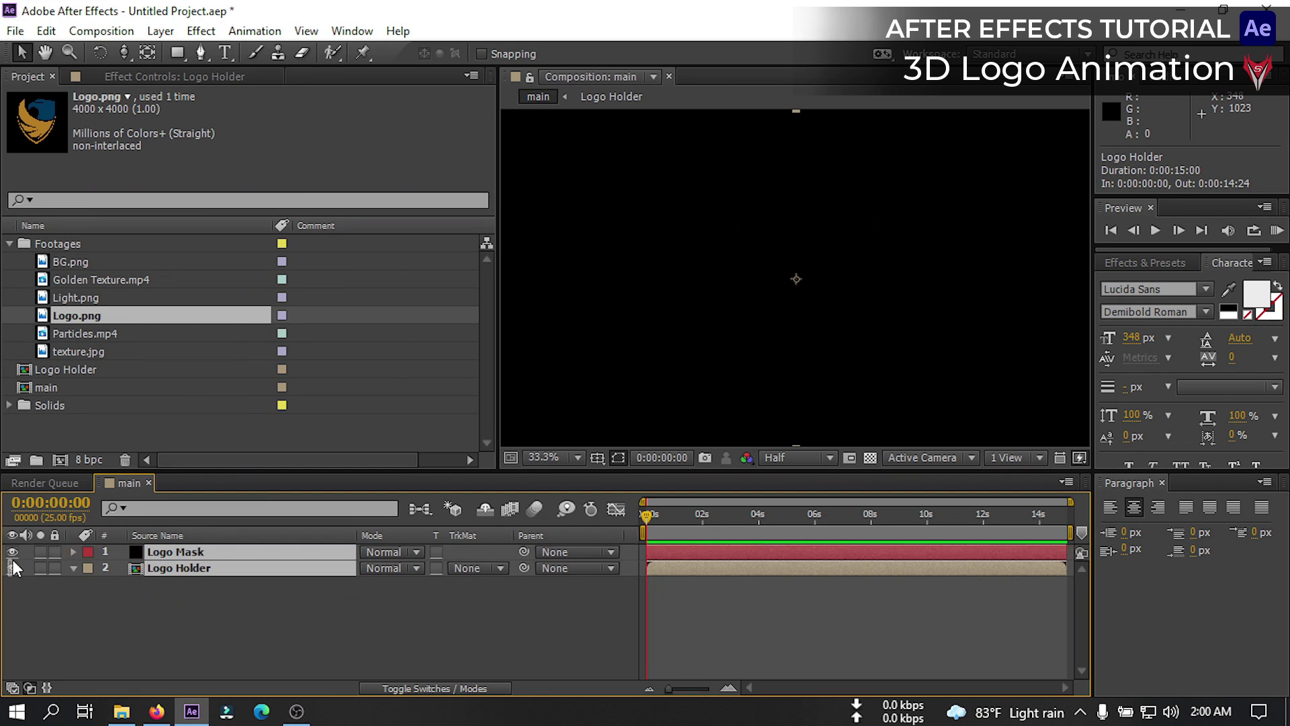
click(133, 598)
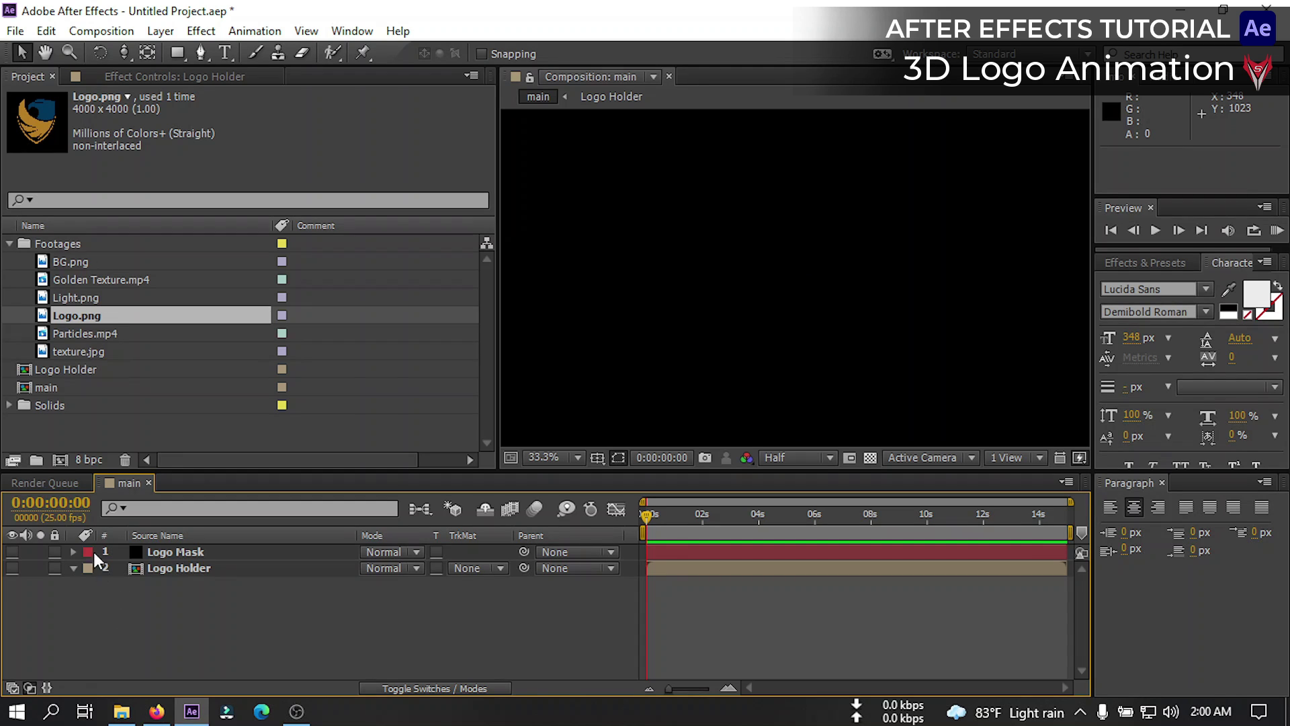
Add Golden Texture.mp4 beneath the Logo Holder layer and turn off its visibility and audio
drag(86, 282, 166, 598)
click(13, 583)
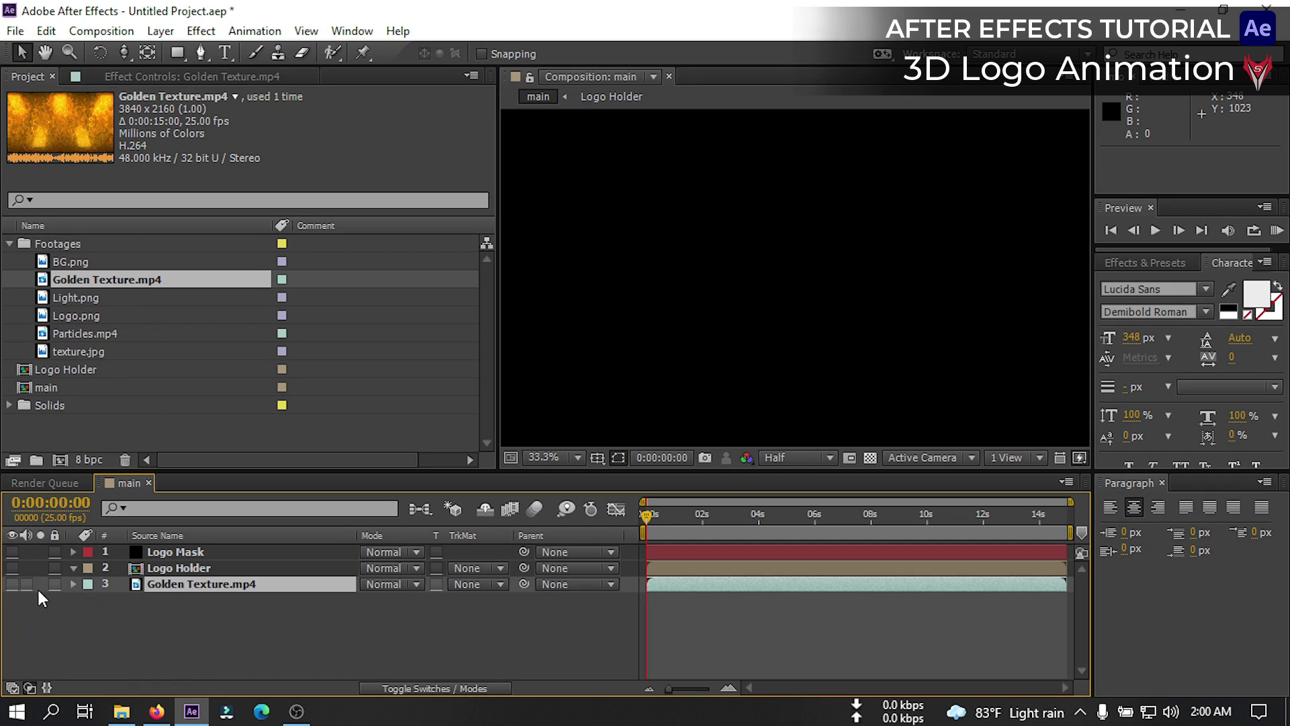
click(132, 606)
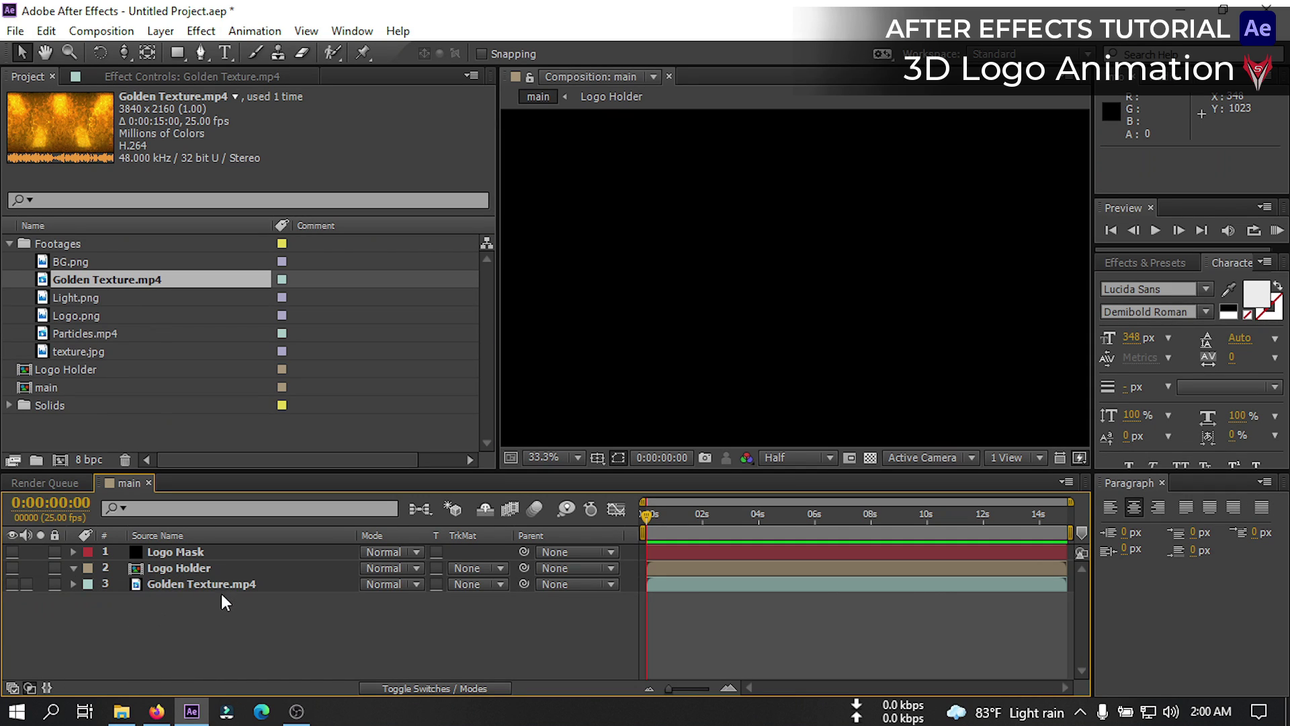
Create a black 1920 x 1080 solid named Element above the Logo Mask layer
click(175, 555)
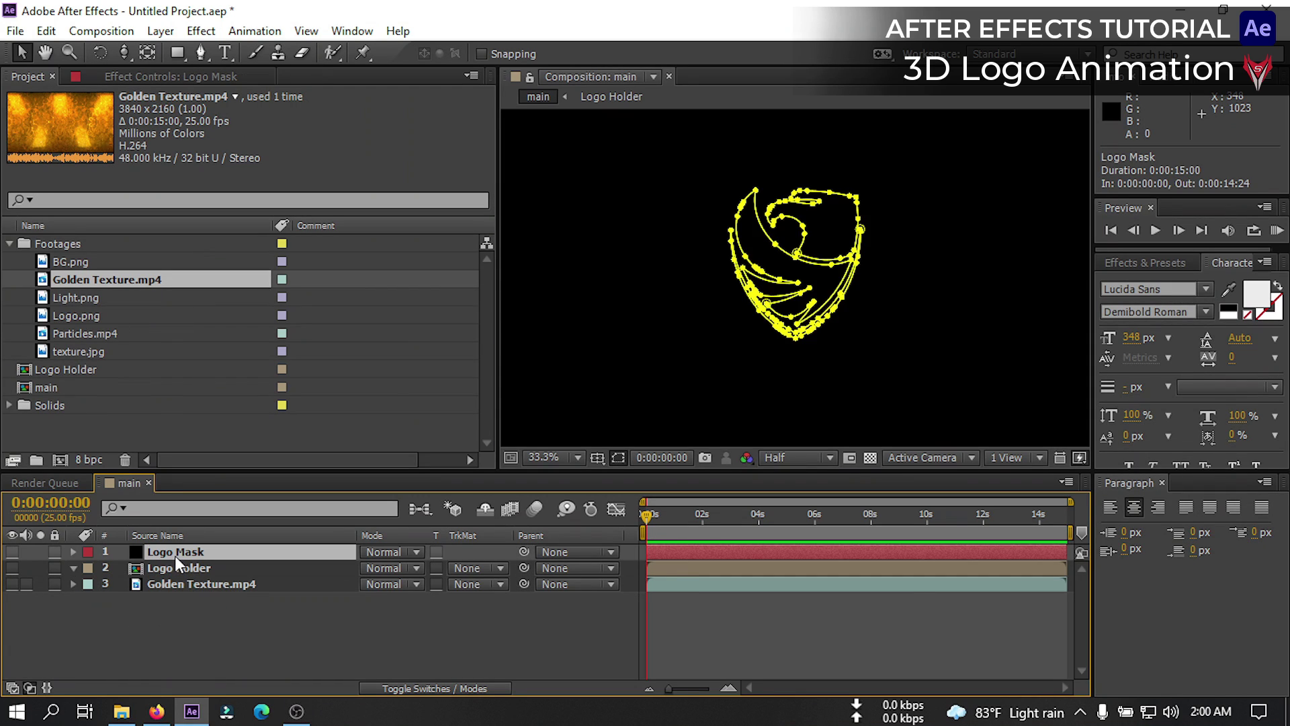
click(160, 31)
mouse_move(396, 34)
click(546, 47)
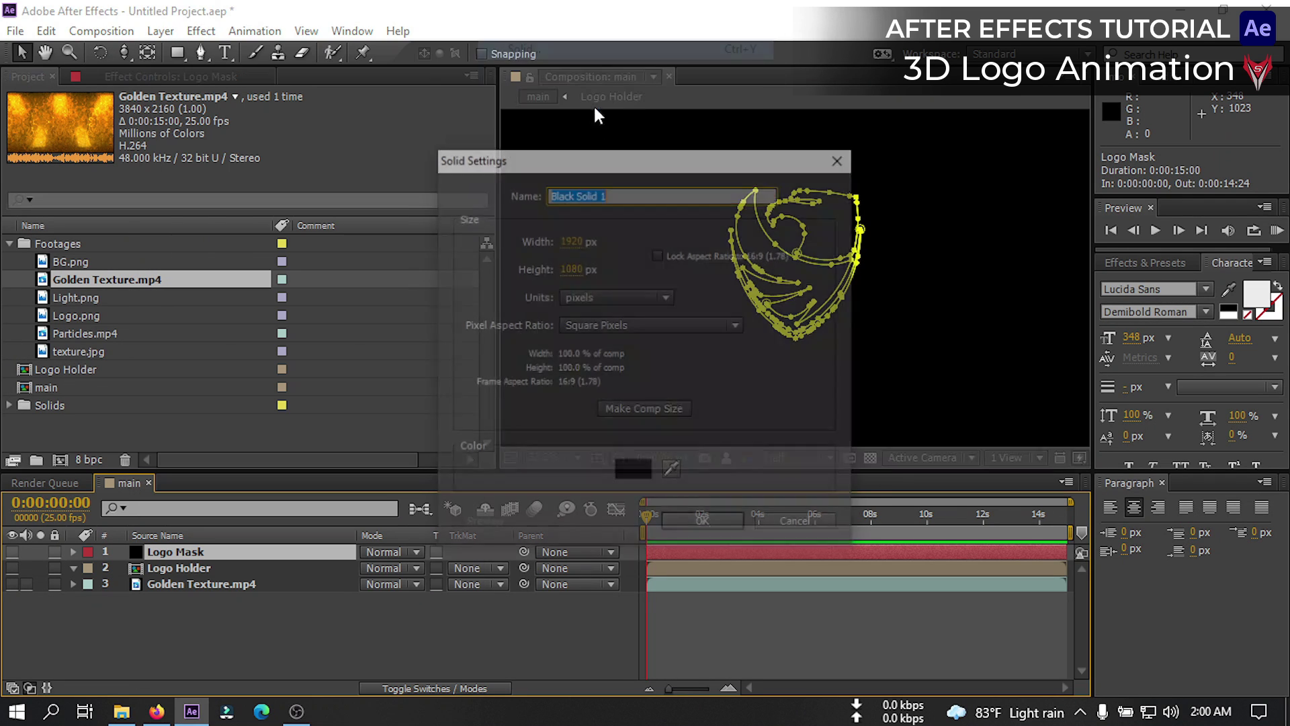
text(Element)
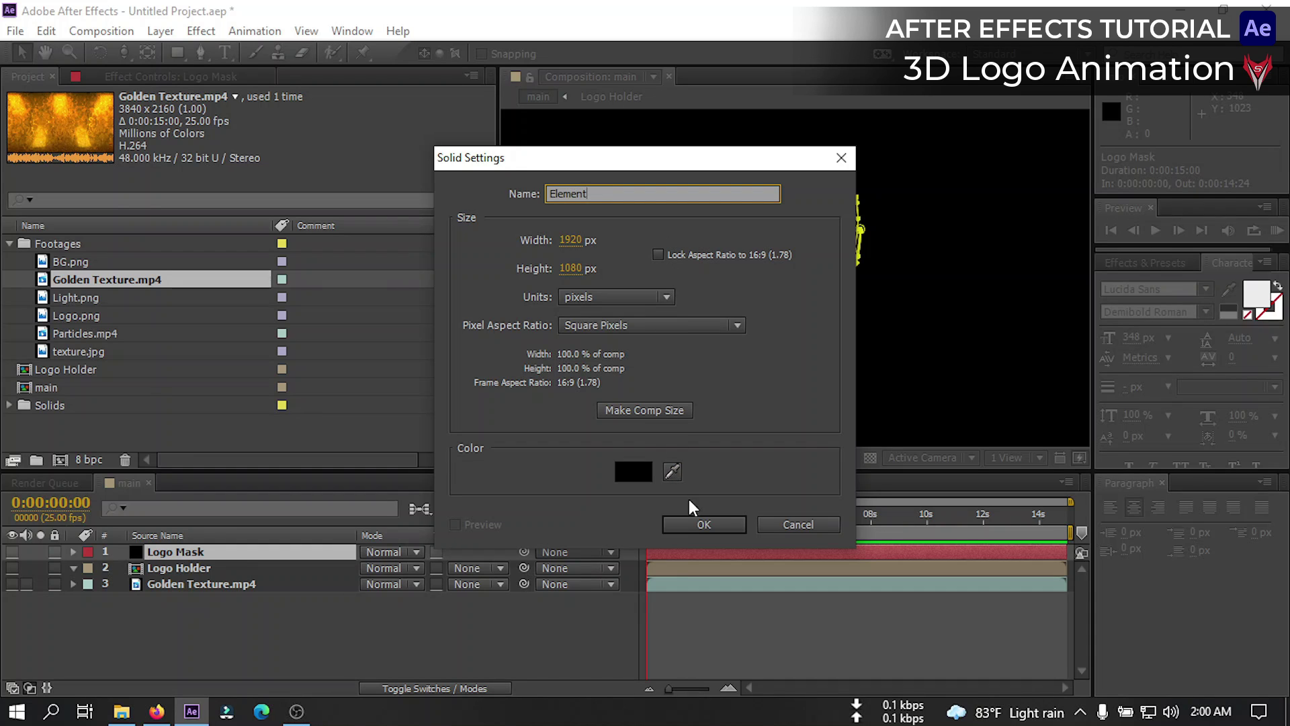
click(704, 524)
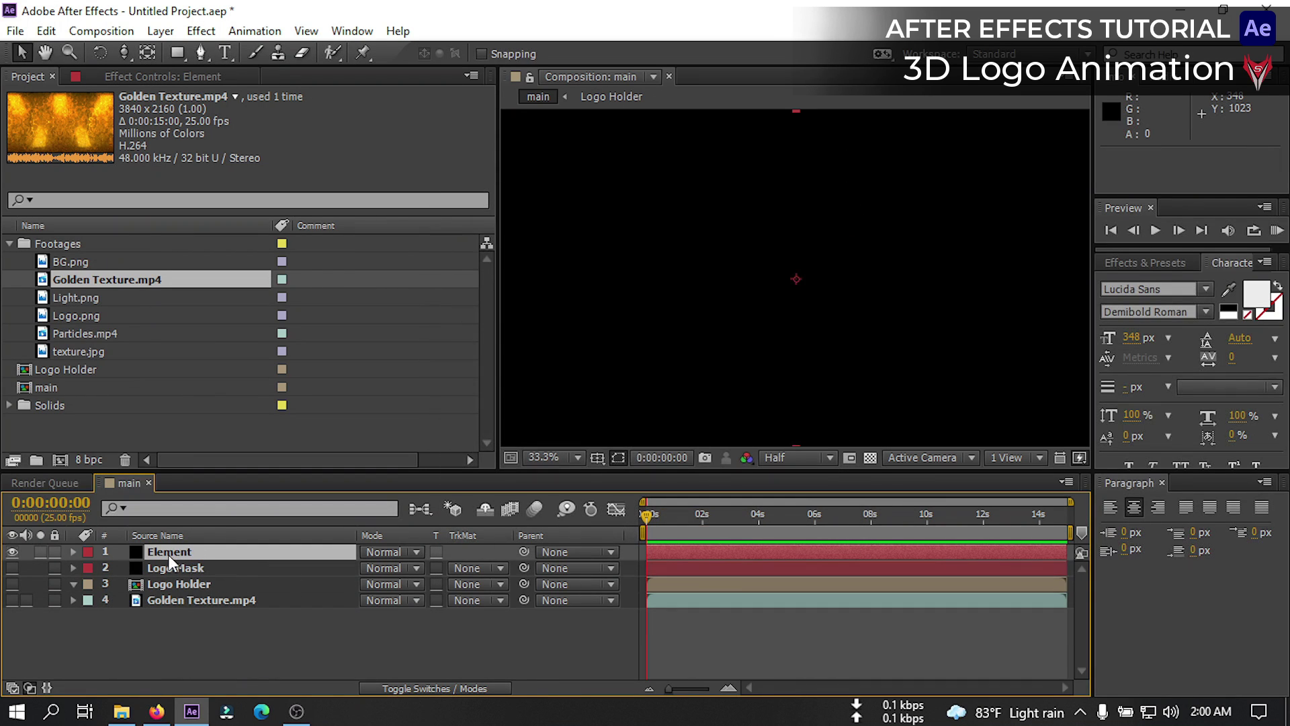
Apply the Element effect to the Element solid
key(ctrl+space)
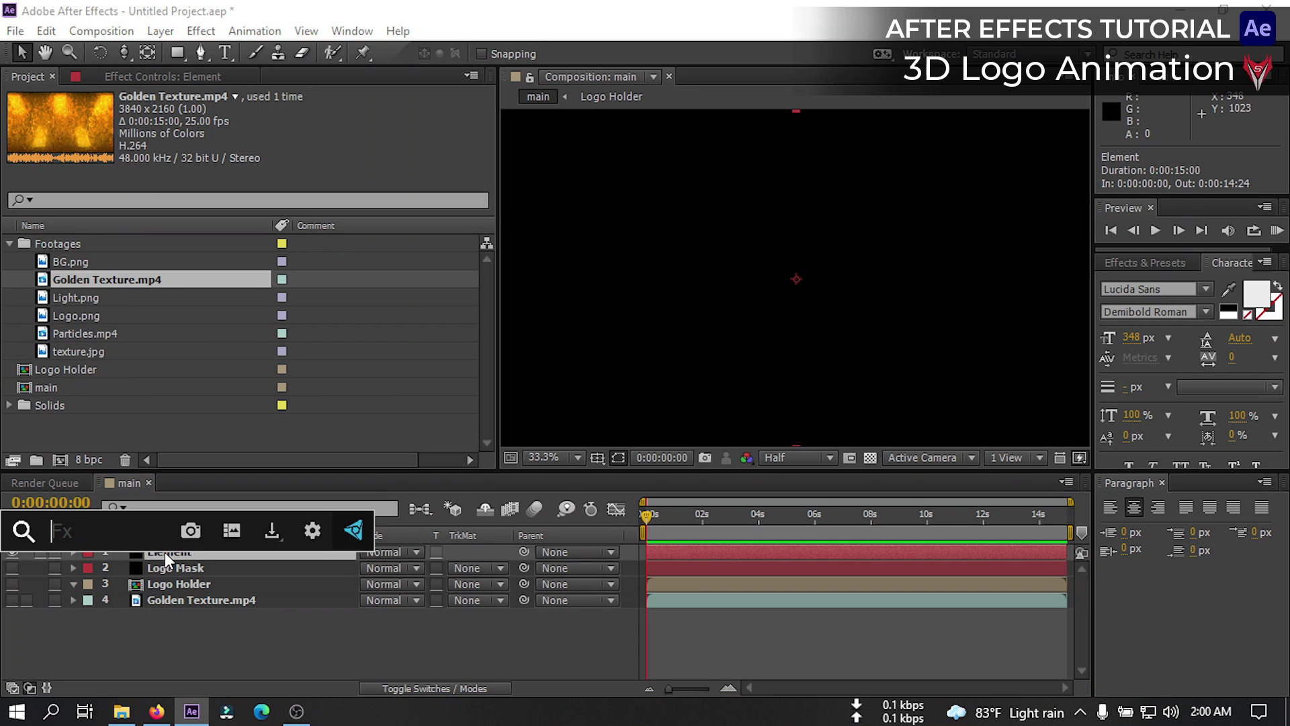
text(ele)
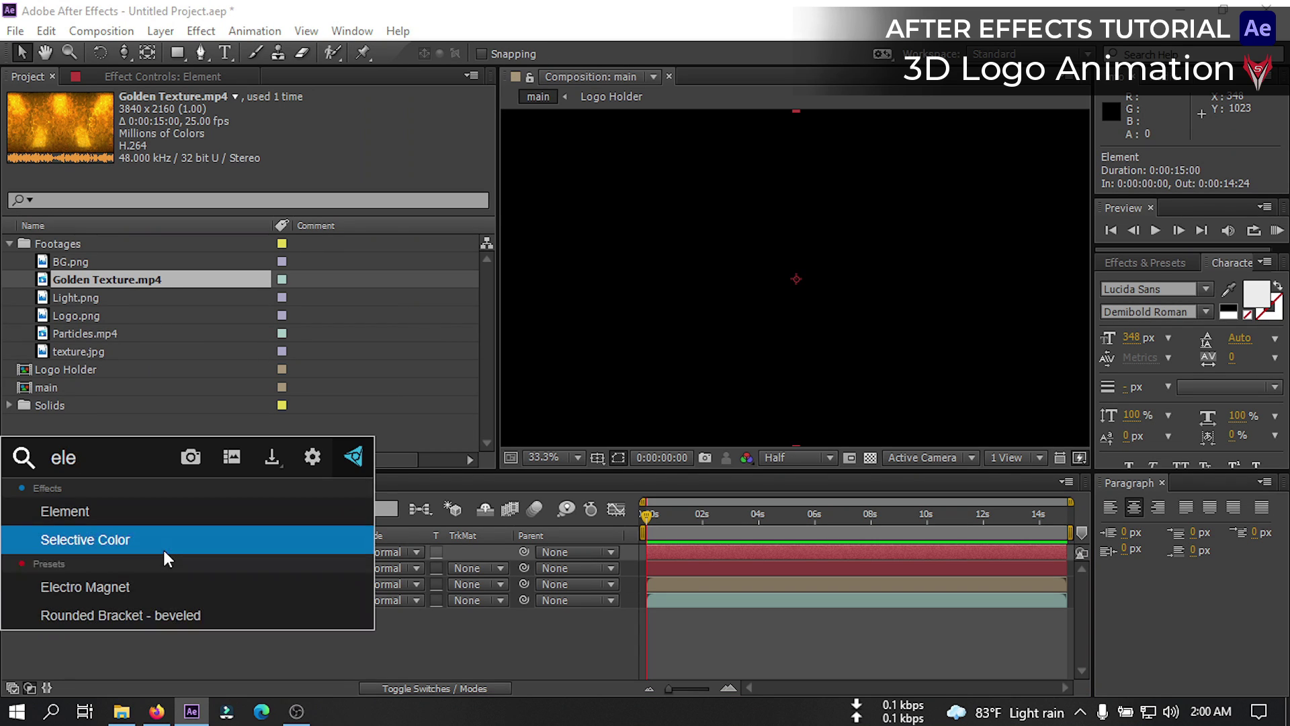
click(102, 509)
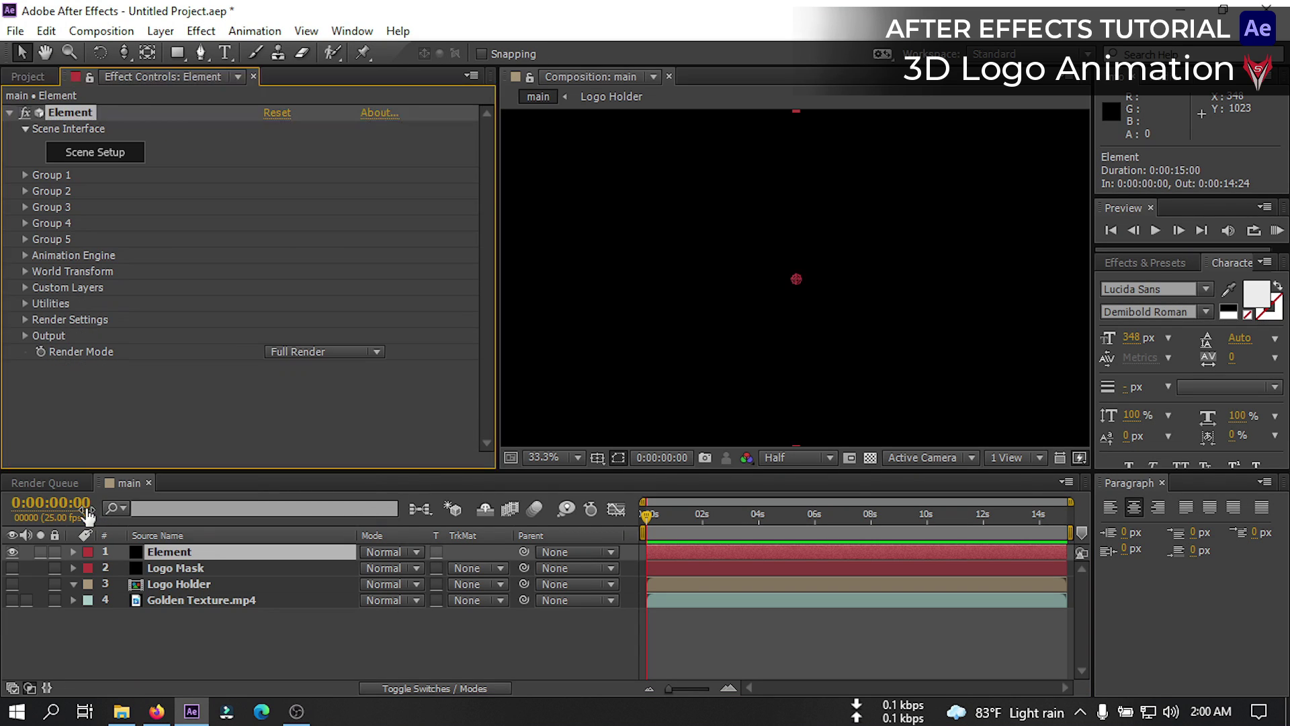
Assign the Logo Mask layer as Path Layer 1 in Element's custom text and masks settings
click(26, 289)
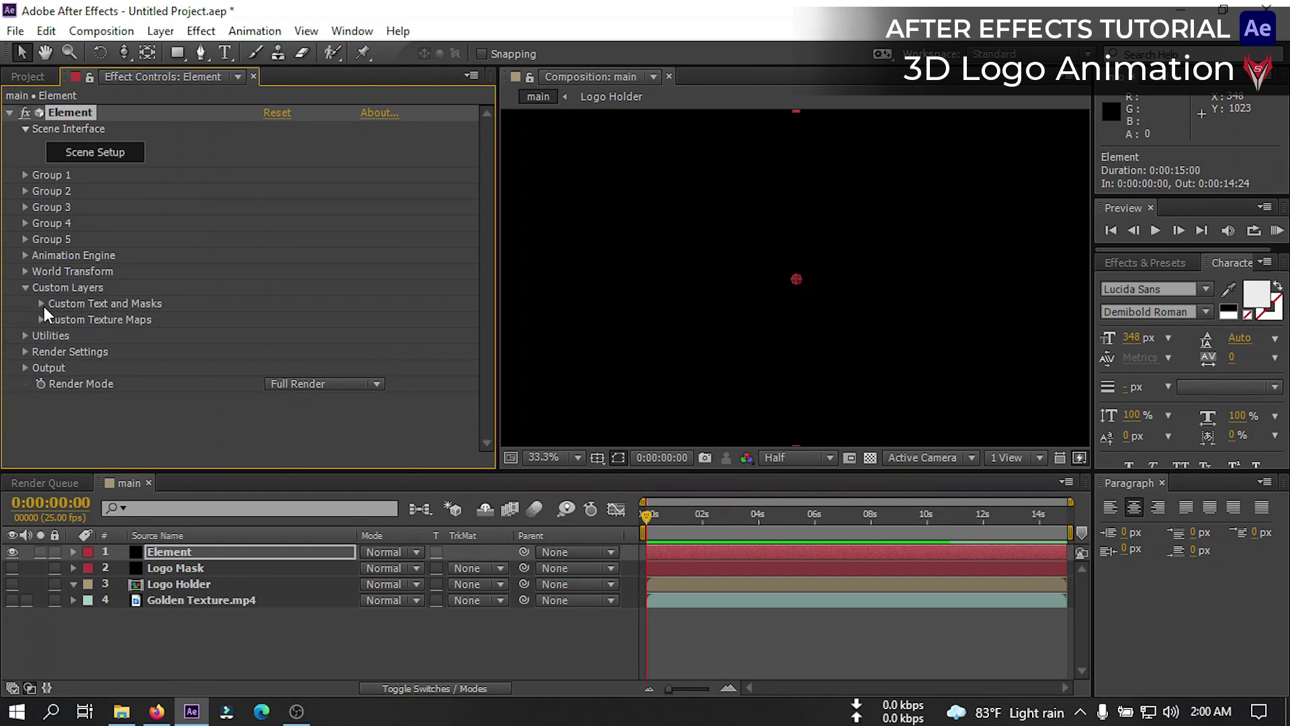
click(43, 305)
click(286, 244)
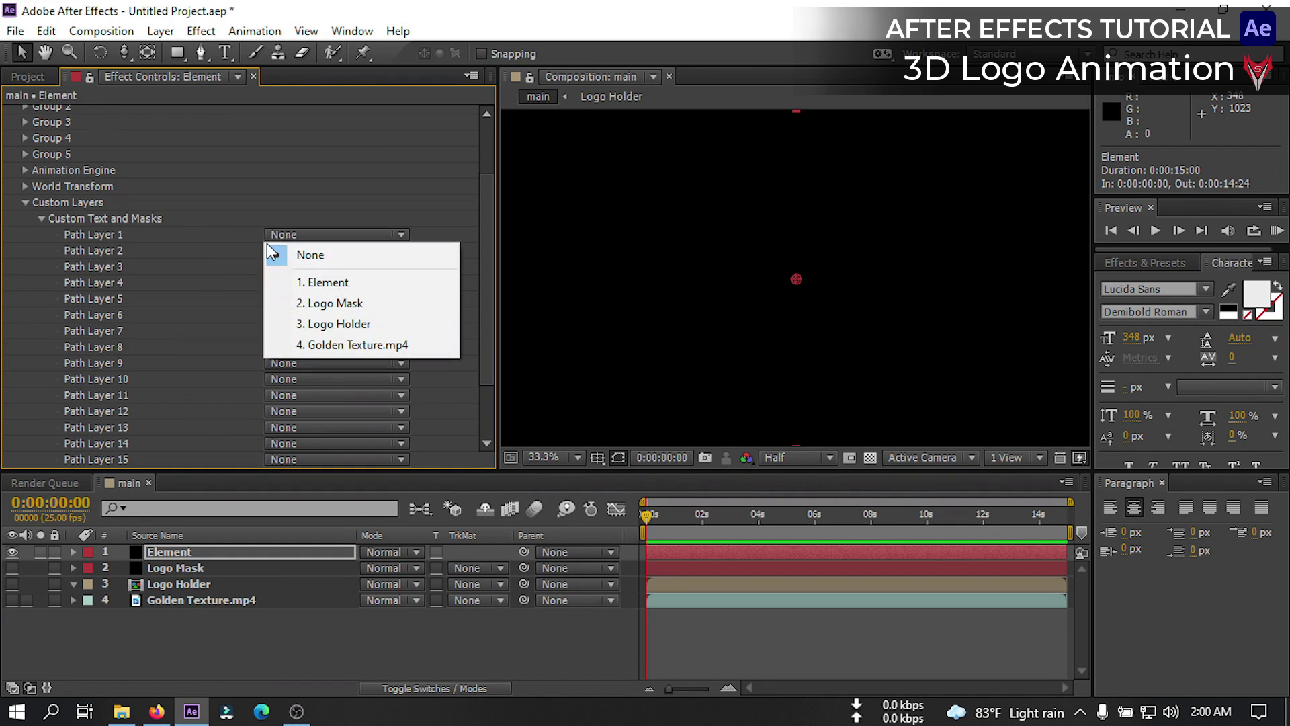
click(330, 309)
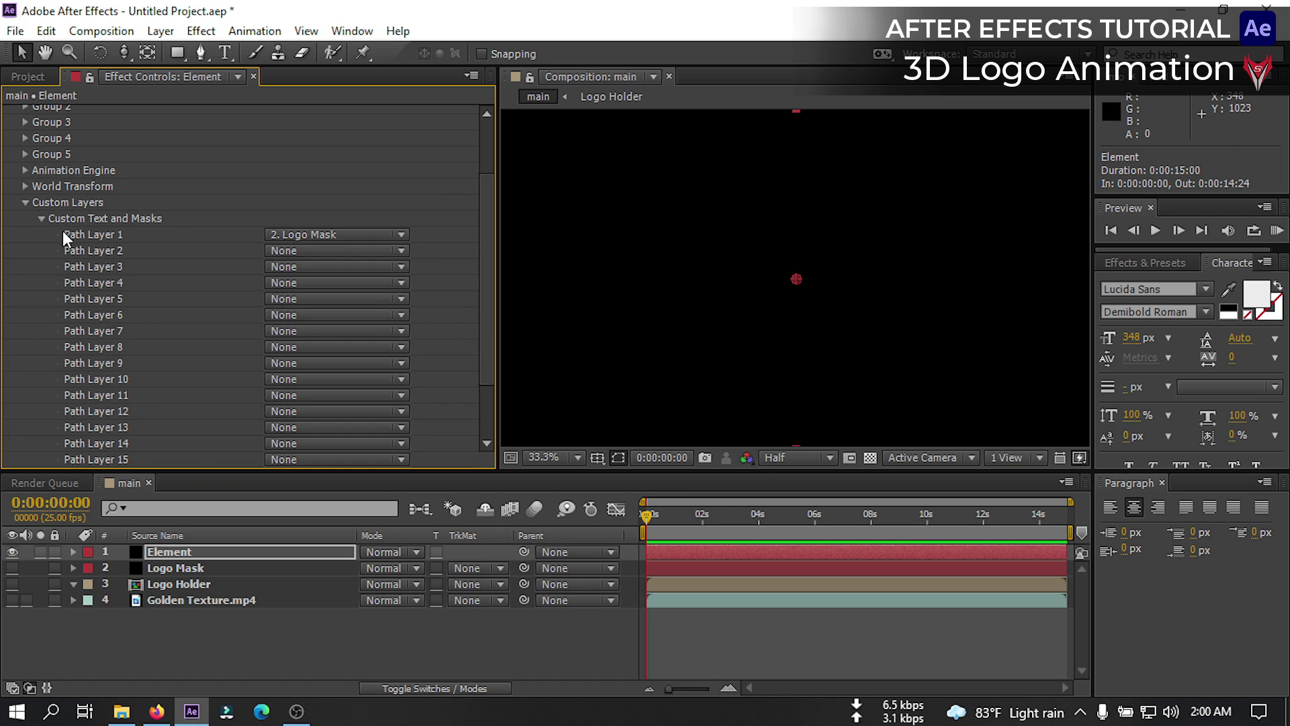
click(41, 219)
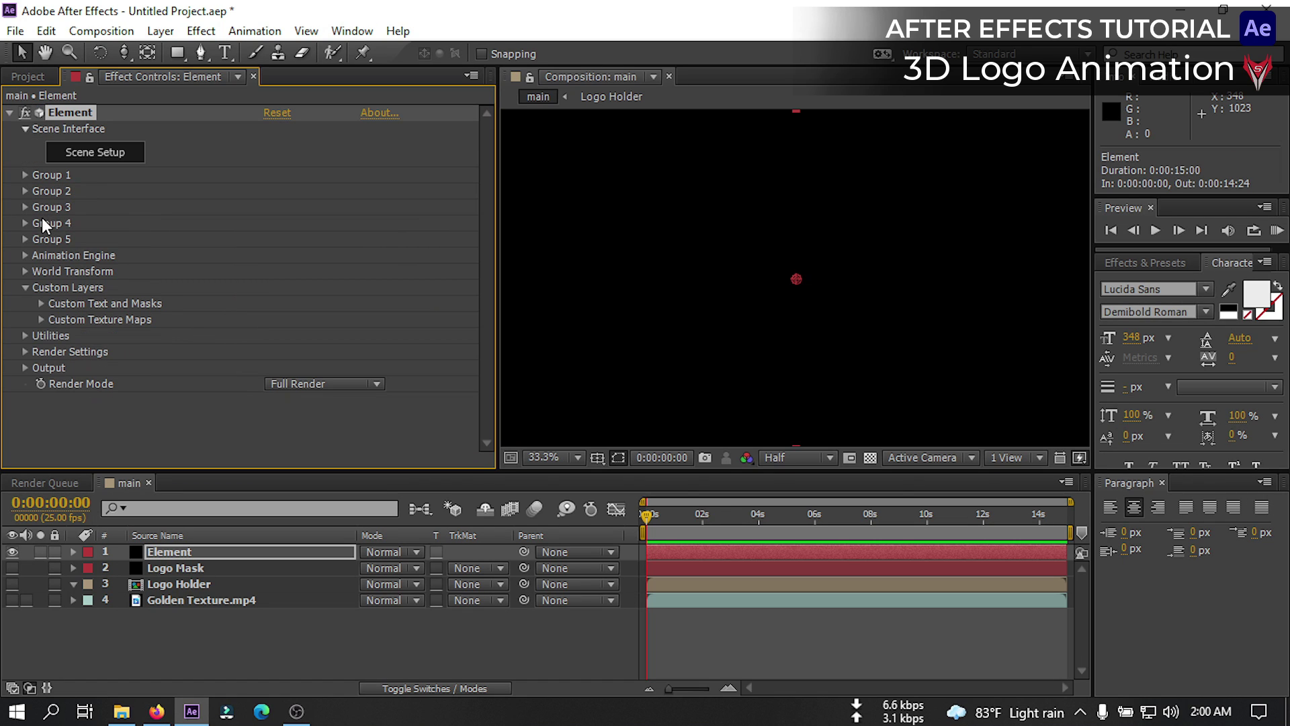
Assign Golden Texture.mp4 as Layer 1 in Element's custom texture maps
click(41, 320)
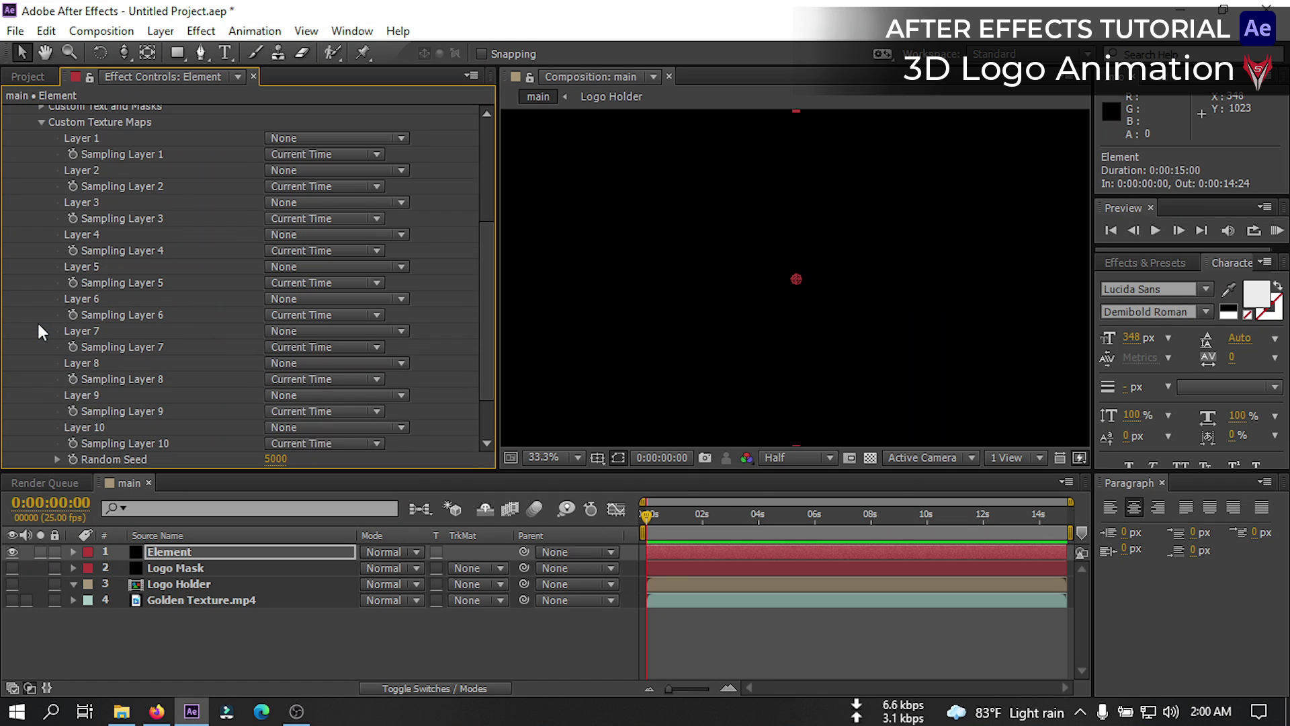
click(282, 139)
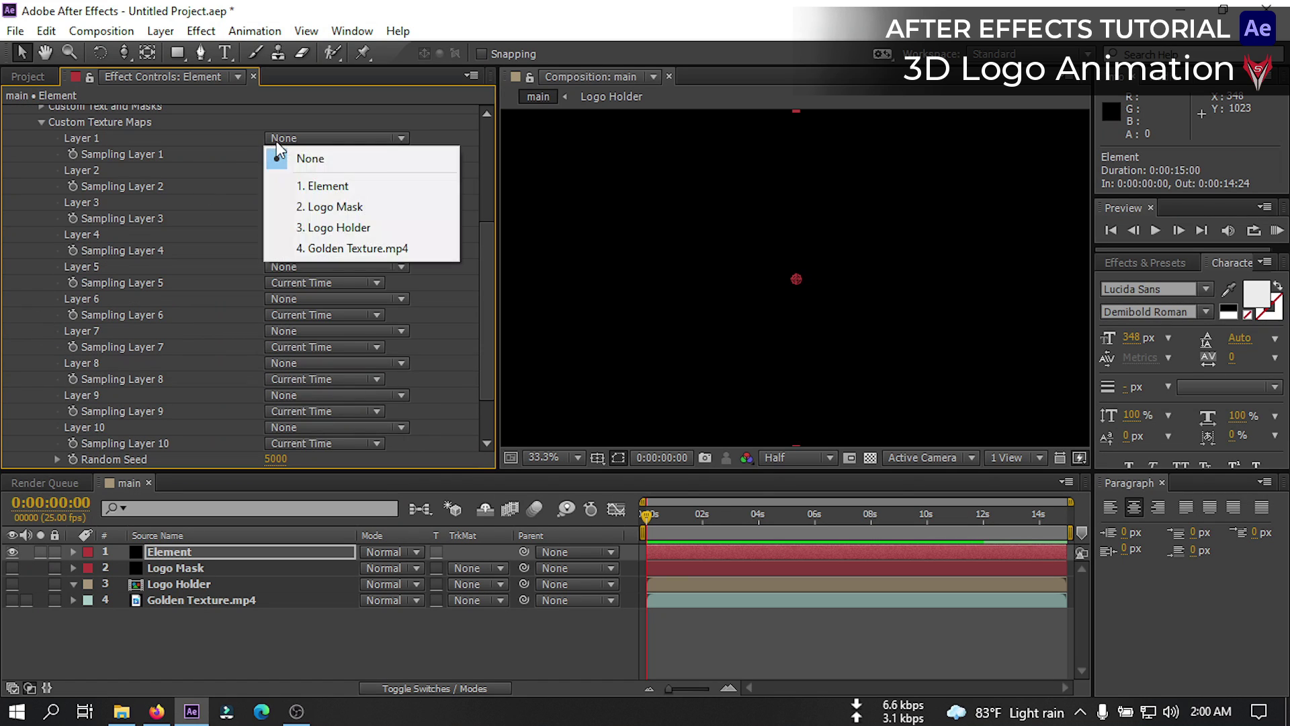
click(350, 248)
scroll(175, 256, up, 4)
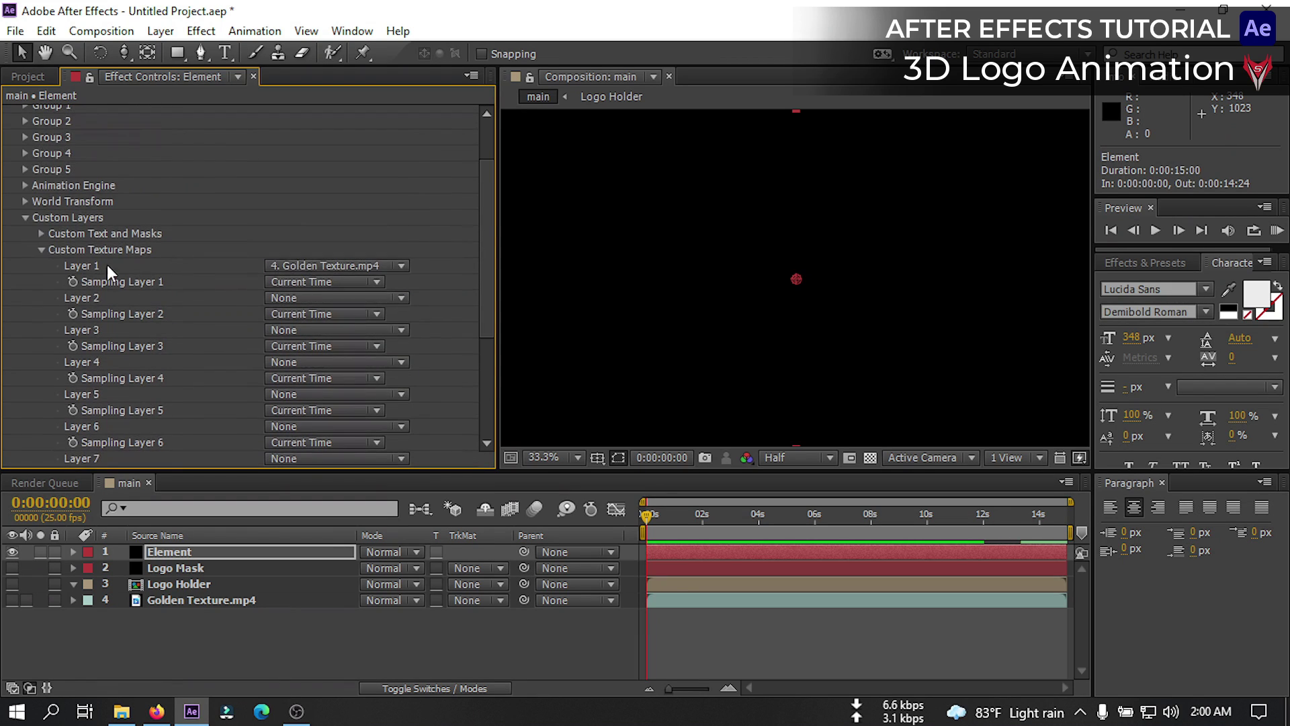
click(42, 249)
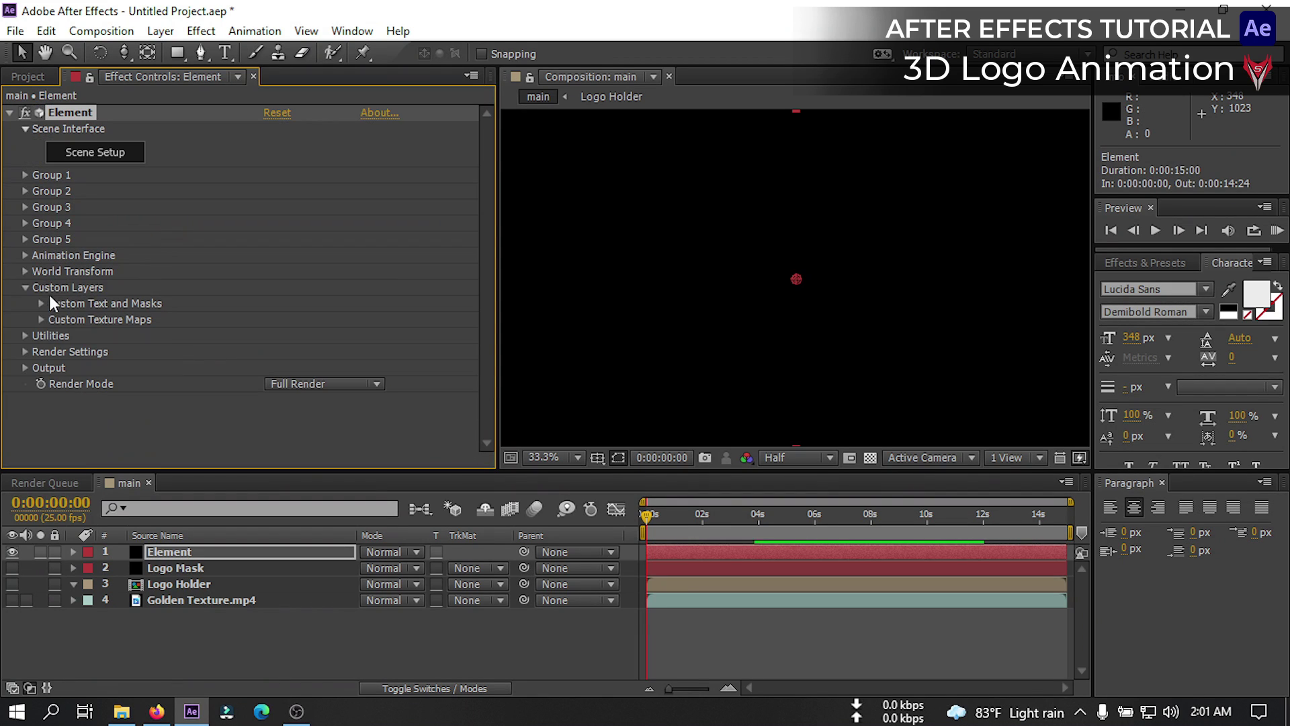
Open Element's Scene Setup and extrude the logo path into a 3D model
click(92, 158)
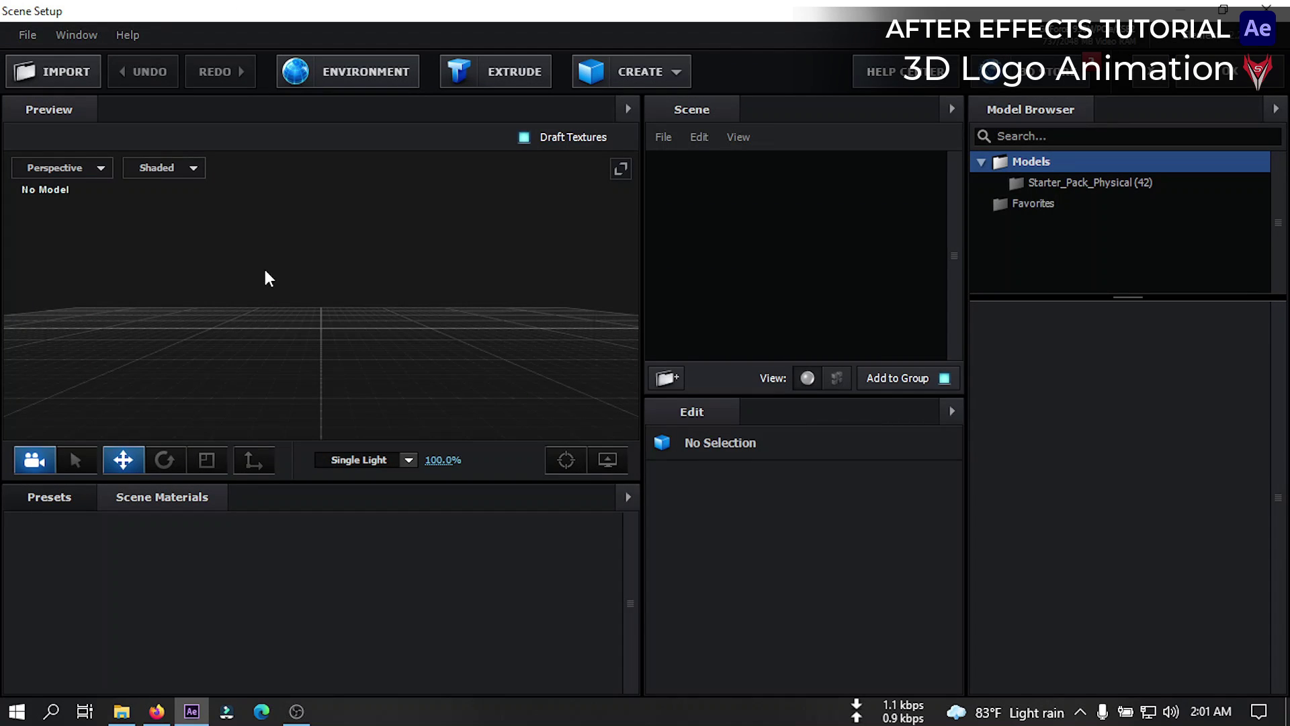
click(490, 76)
drag(386, 245, 478, 270)
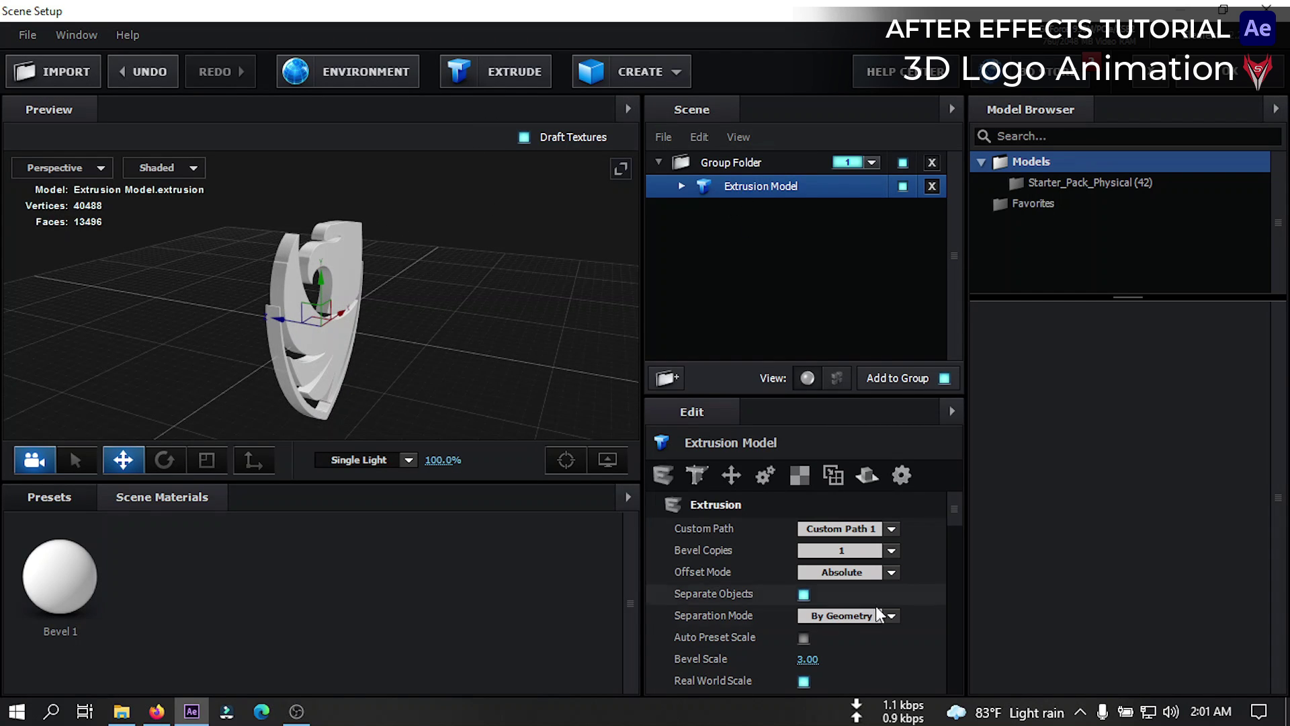
Set the extrusion model's Path Resolution to Extreme
scroll(910, 591, down, 3)
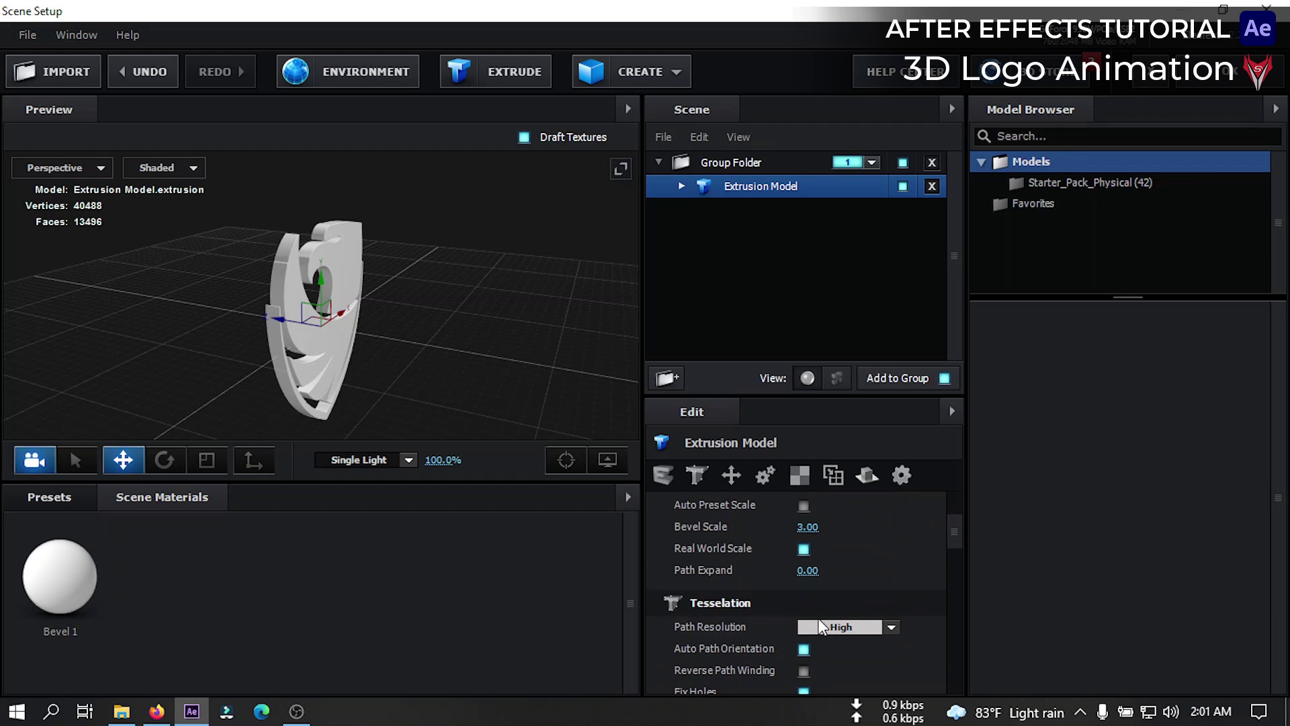
click(891, 627)
click(860, 606)
drag(452, 354, 329, 344)
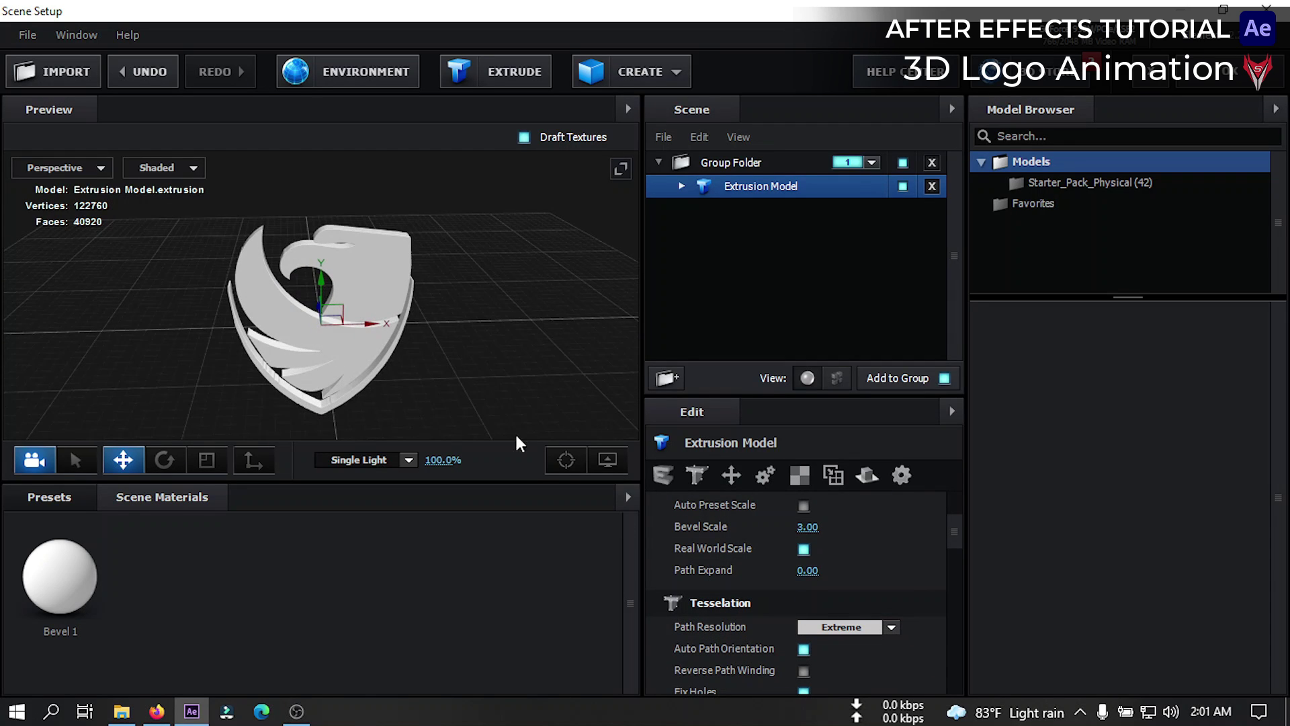
Hide the grid in the Scene Setup preview
click(608, 459)
click(512, 397)
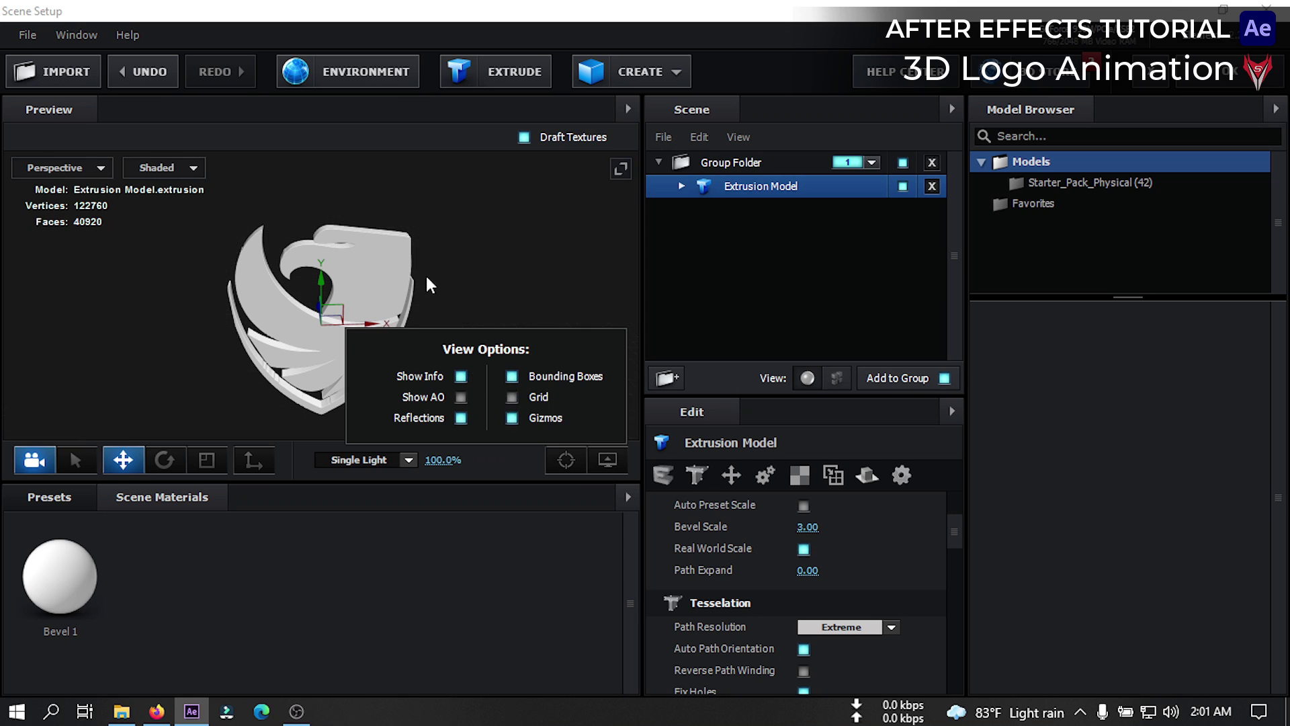
drag(426, 287, 461, 287)
Set the Extrude value of the extrusion model's Bevel 1 to 1.2
click(682, 186)
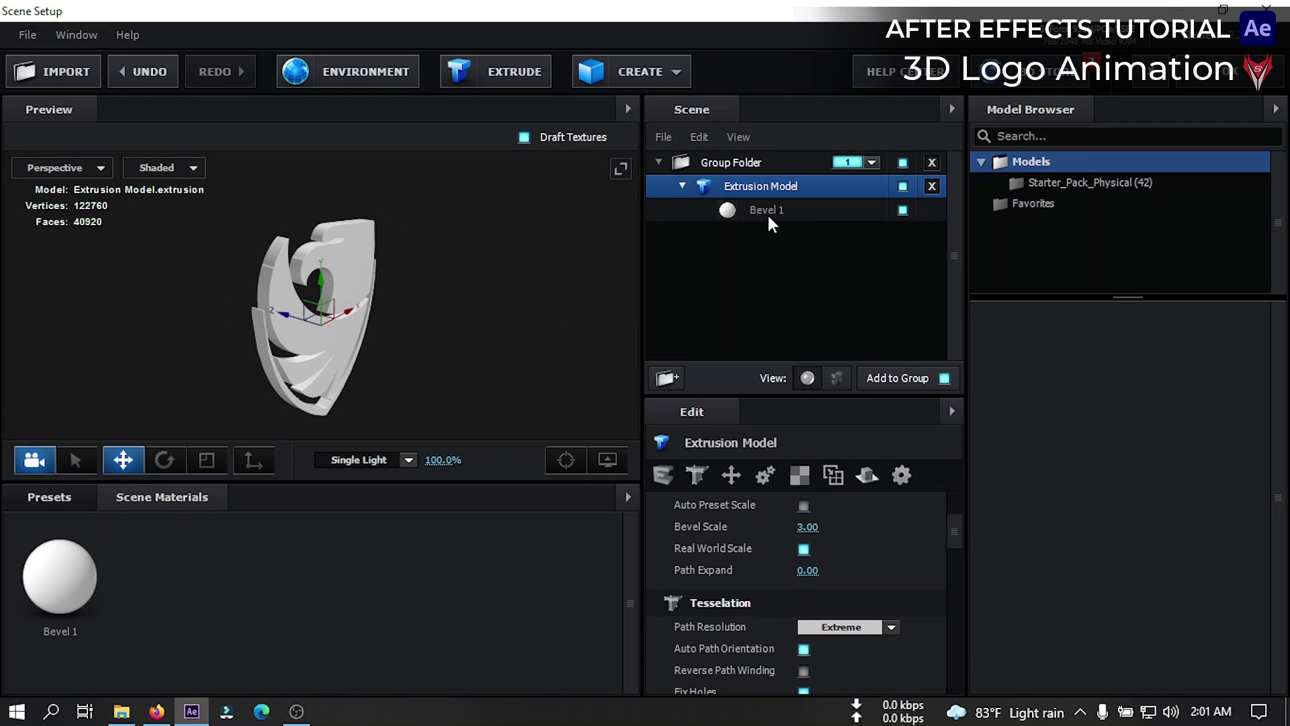
click(769, 217)
click(816, 528)
text(1.2)
key(Return)
click(682, 186)
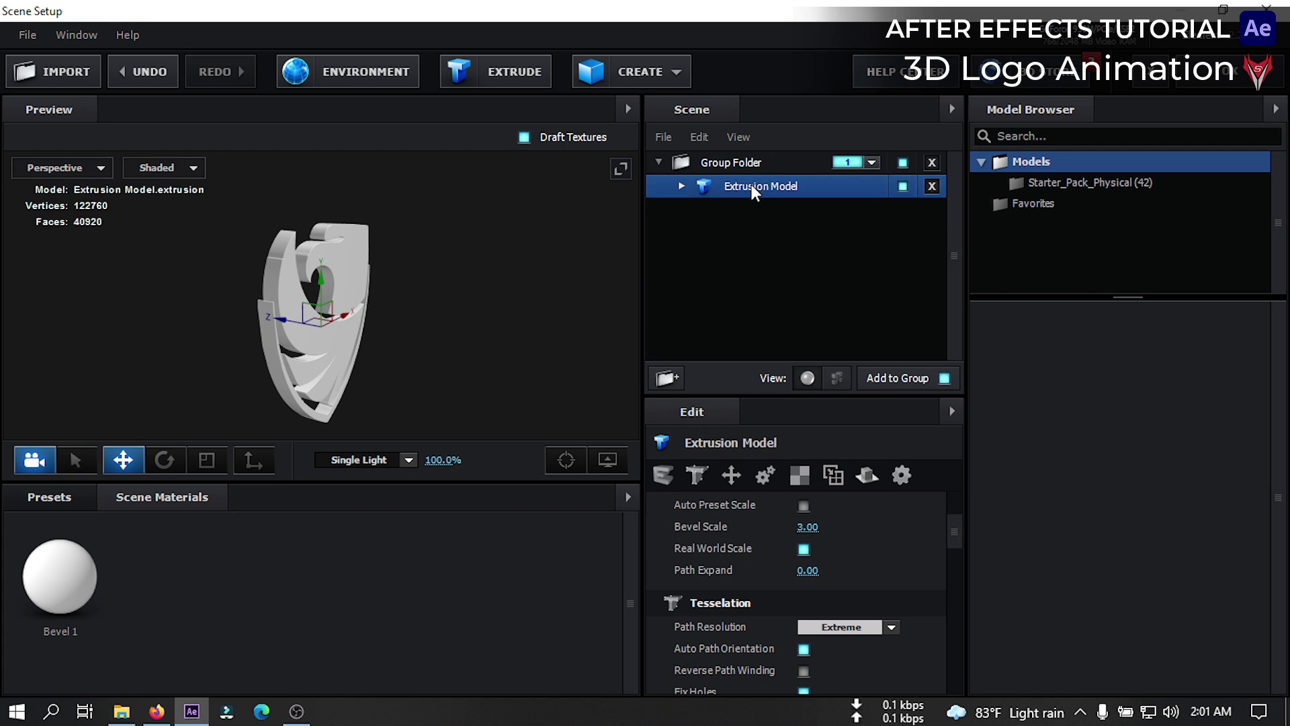
Duplicate the extrusion model twice within the same group folder
right_click(752, 184)
click(812, 272)
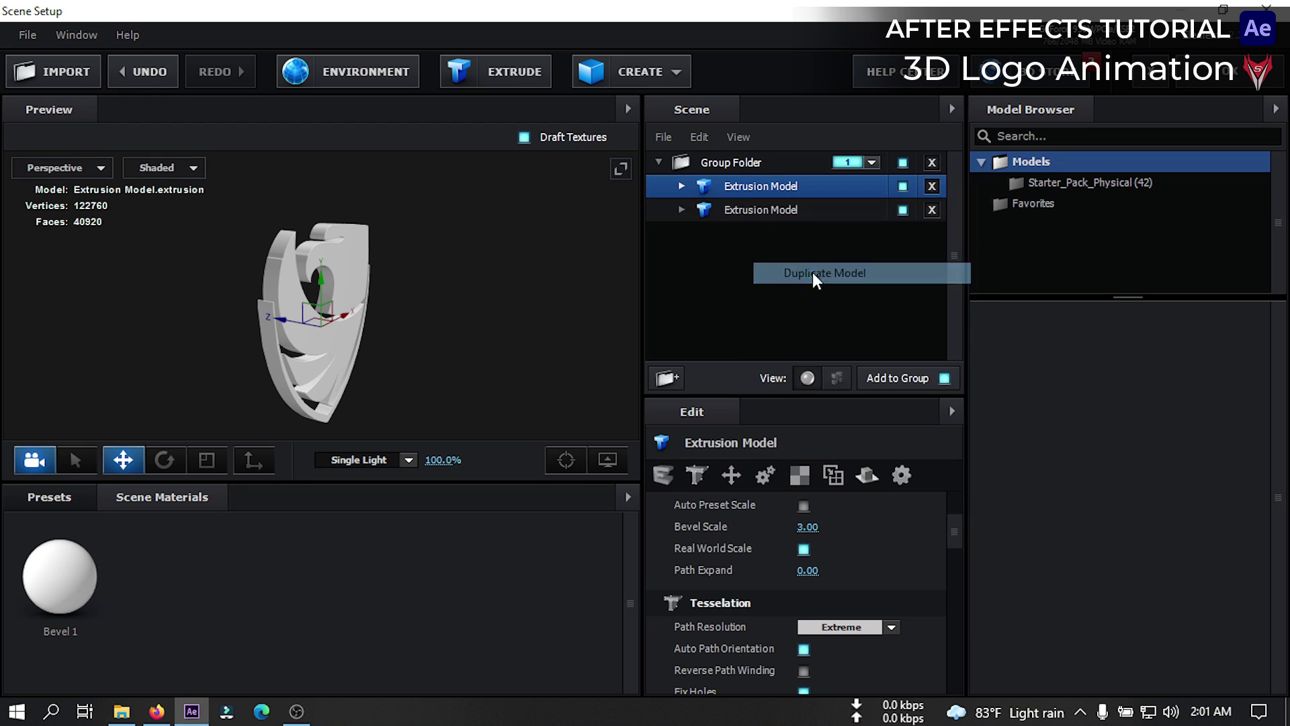
click(748, 210)
right_click(748, 210)
click(813, 294)
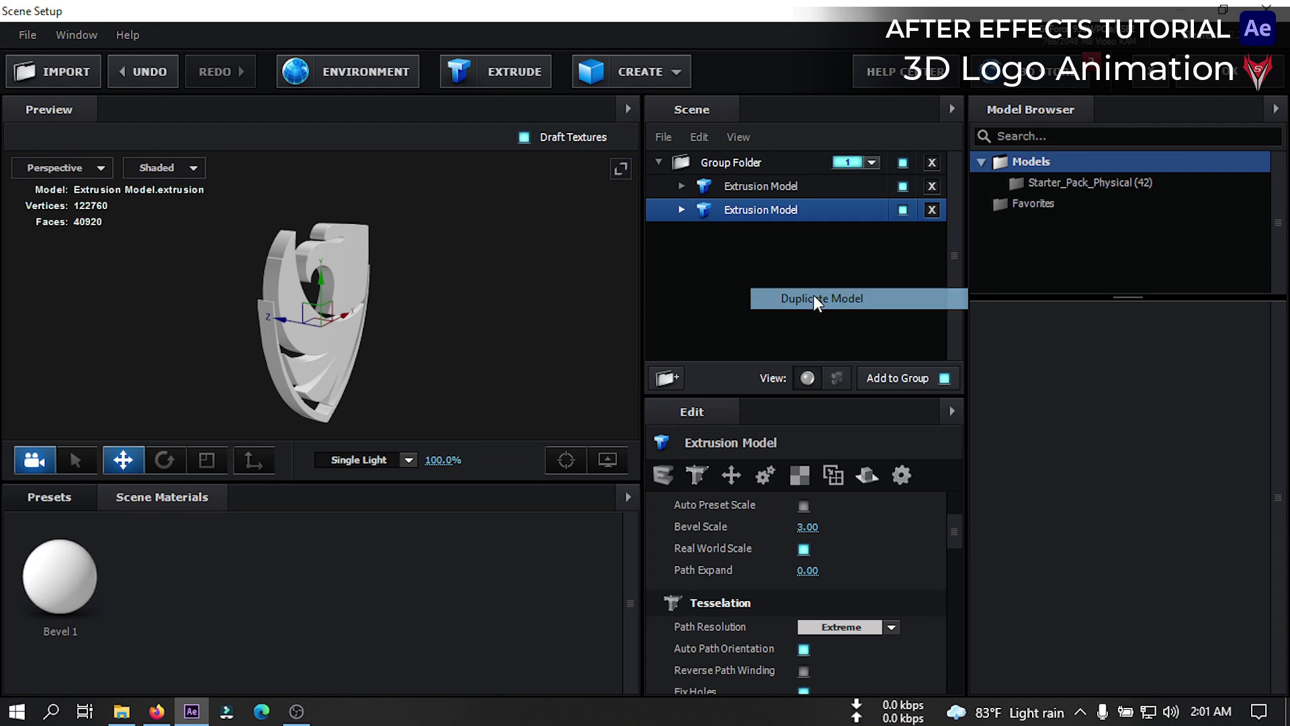
Rename the second extrusion model Left and the third one Right
double_click(751, 212)
text(Left)
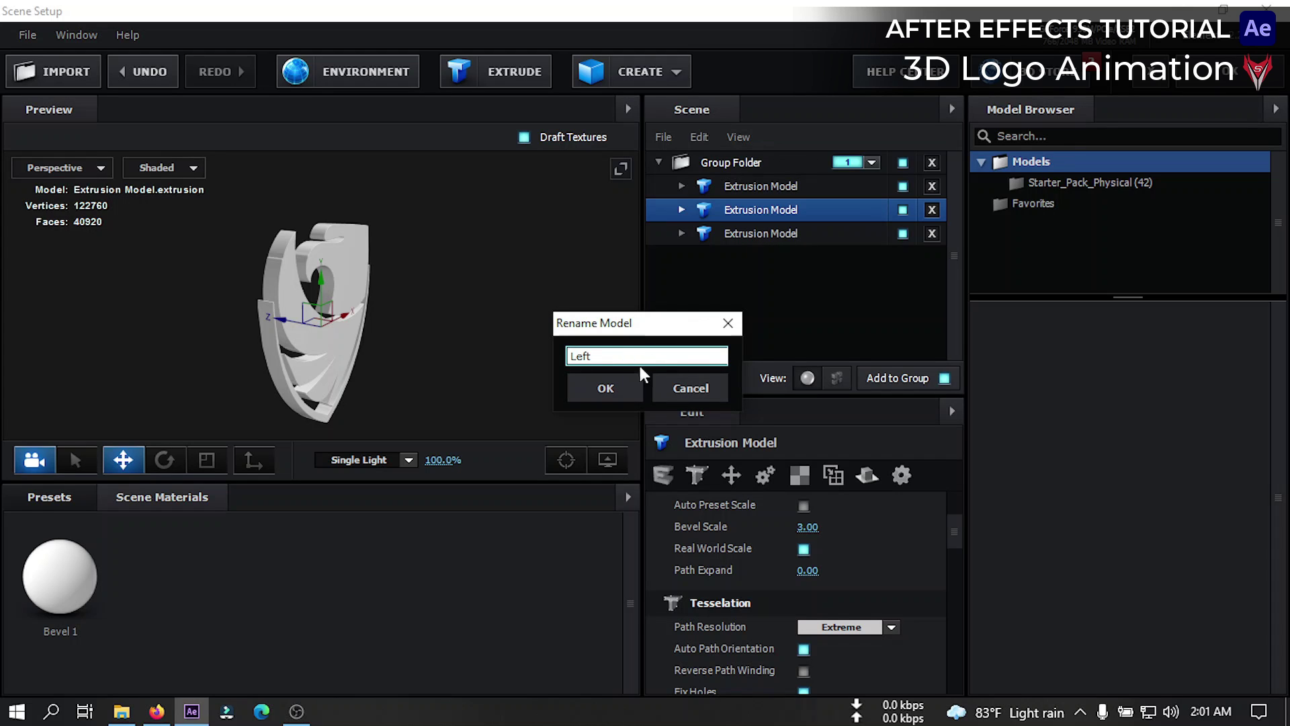
key(Return)
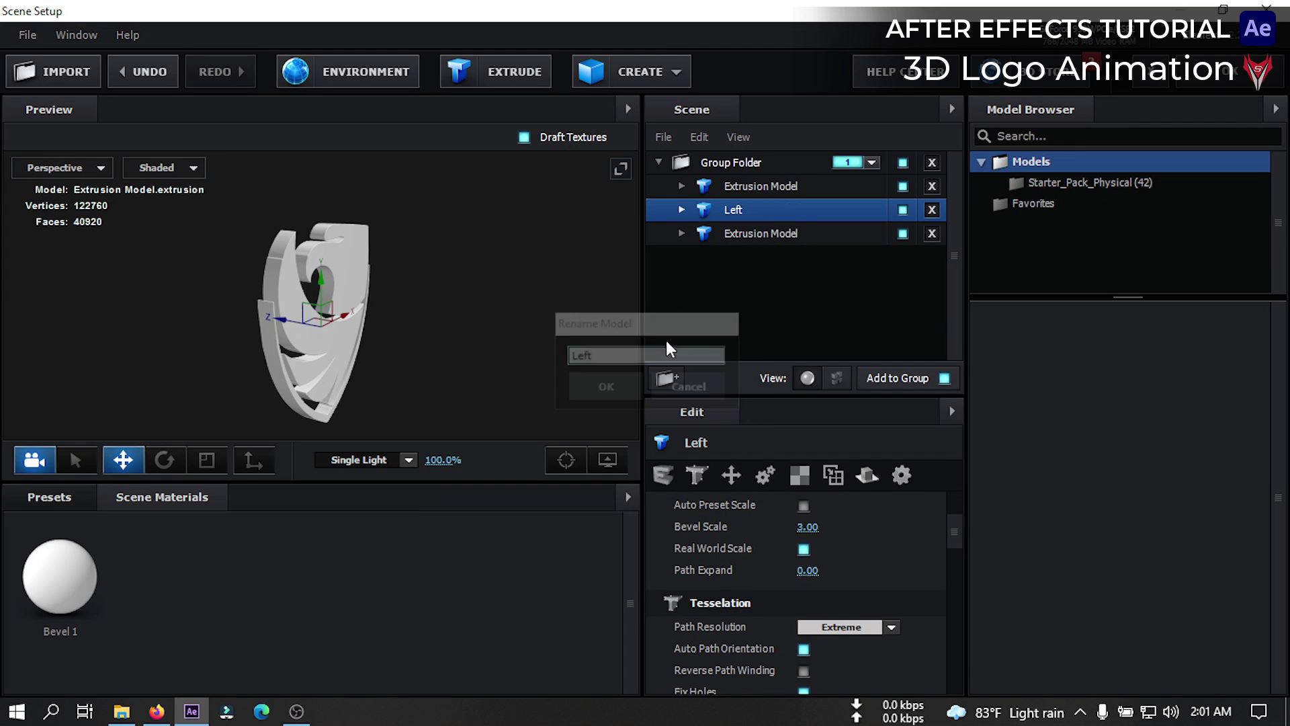
click(773, 231)
double_click(765, 231)
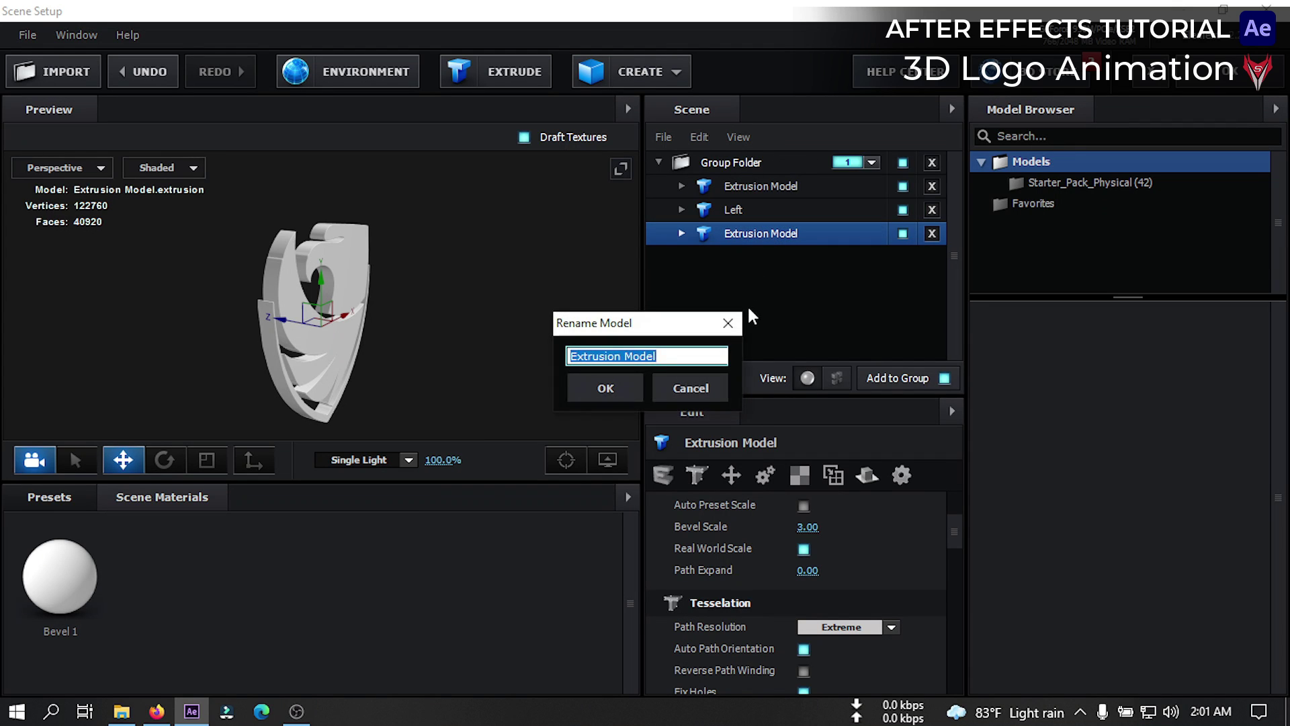
text(Right)
key(Return)
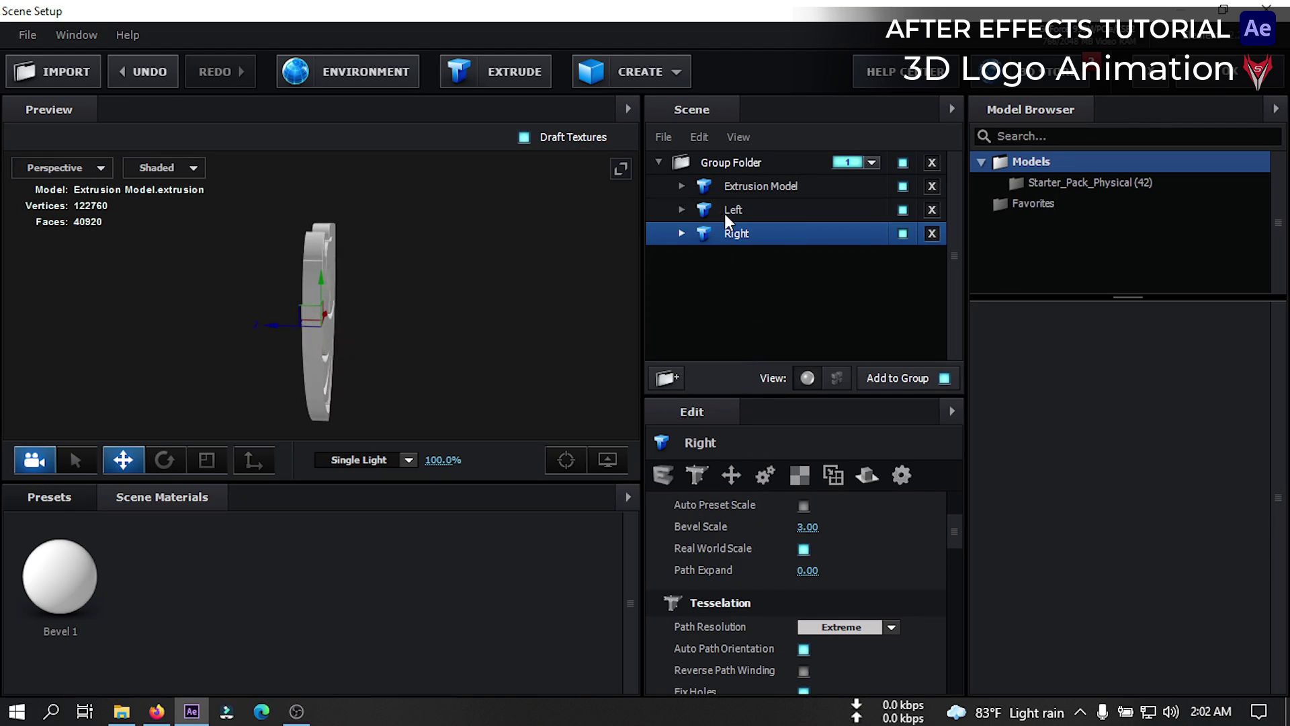
Move the Left model outward along the Z axis, away from the original extrusion model
click(727, 211)
click(772, 235)
scroll(505, 368, up, 3)
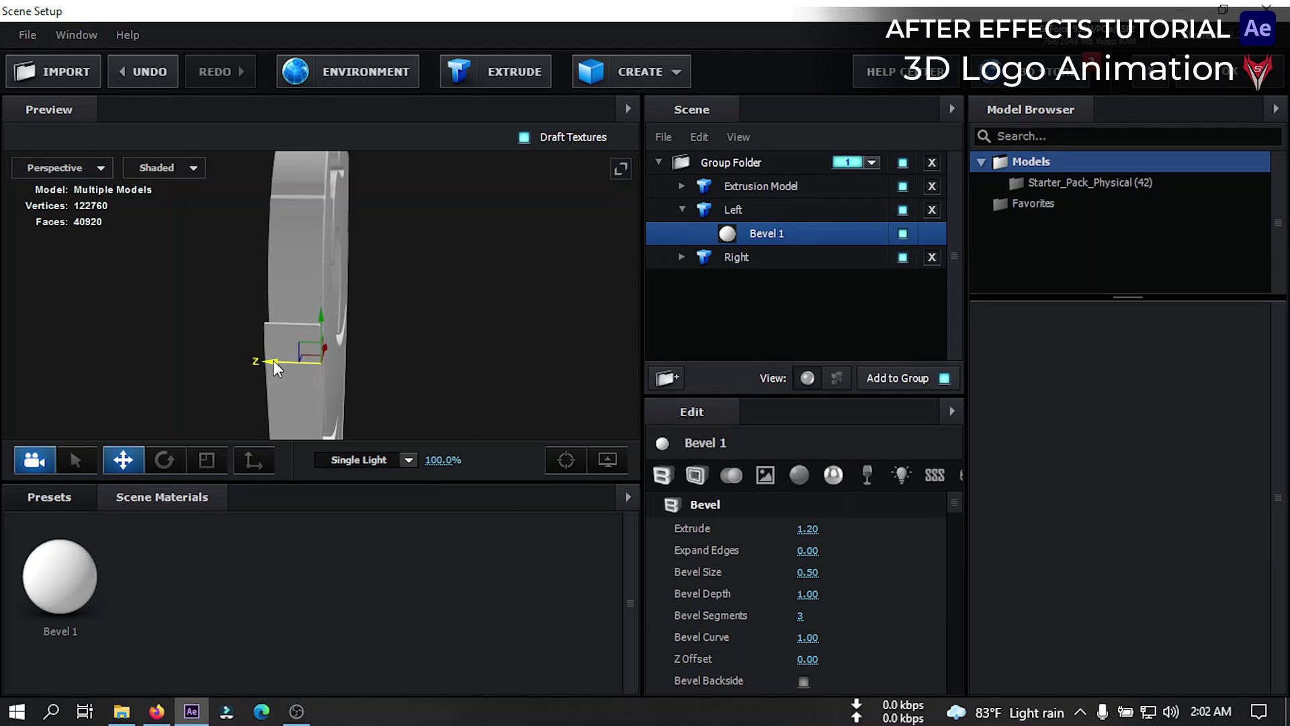
drag(270, 358, 256, 361)
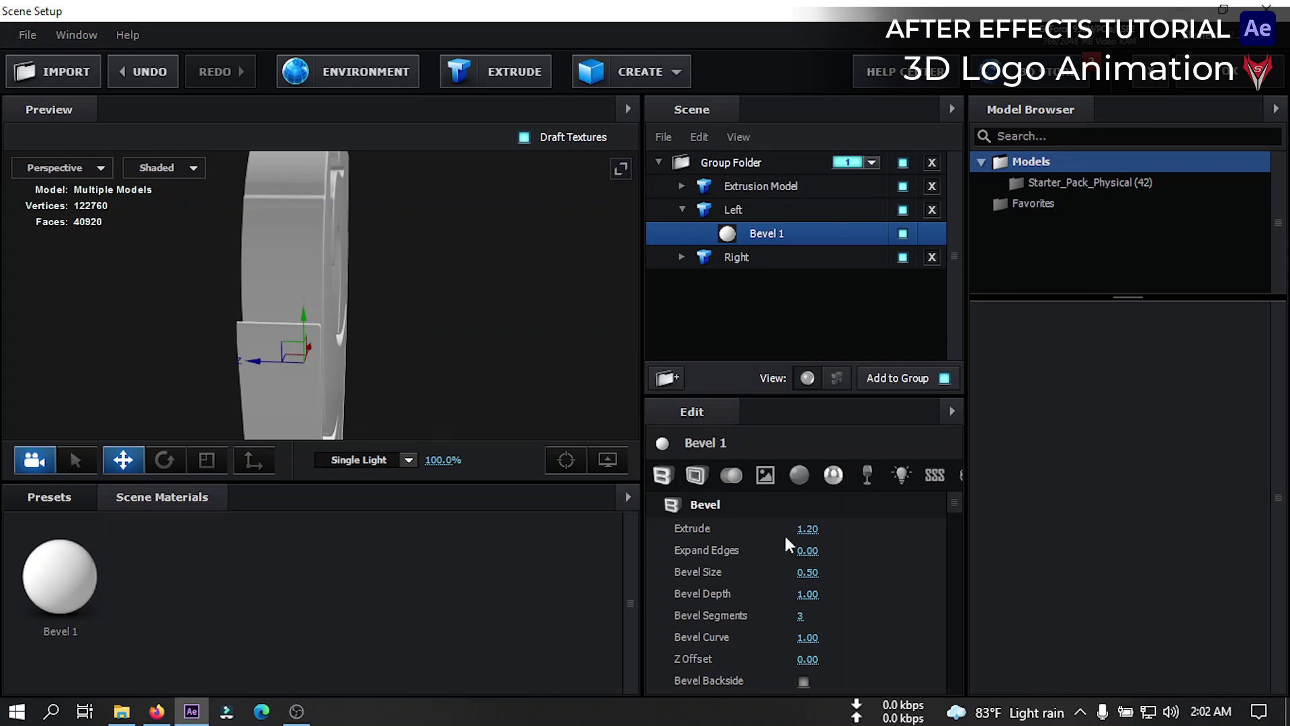
Set the Left model's Bevel Size to 1 and shift the model slightly further outward along Z
click(809, 572)
text(1)
key(Return)
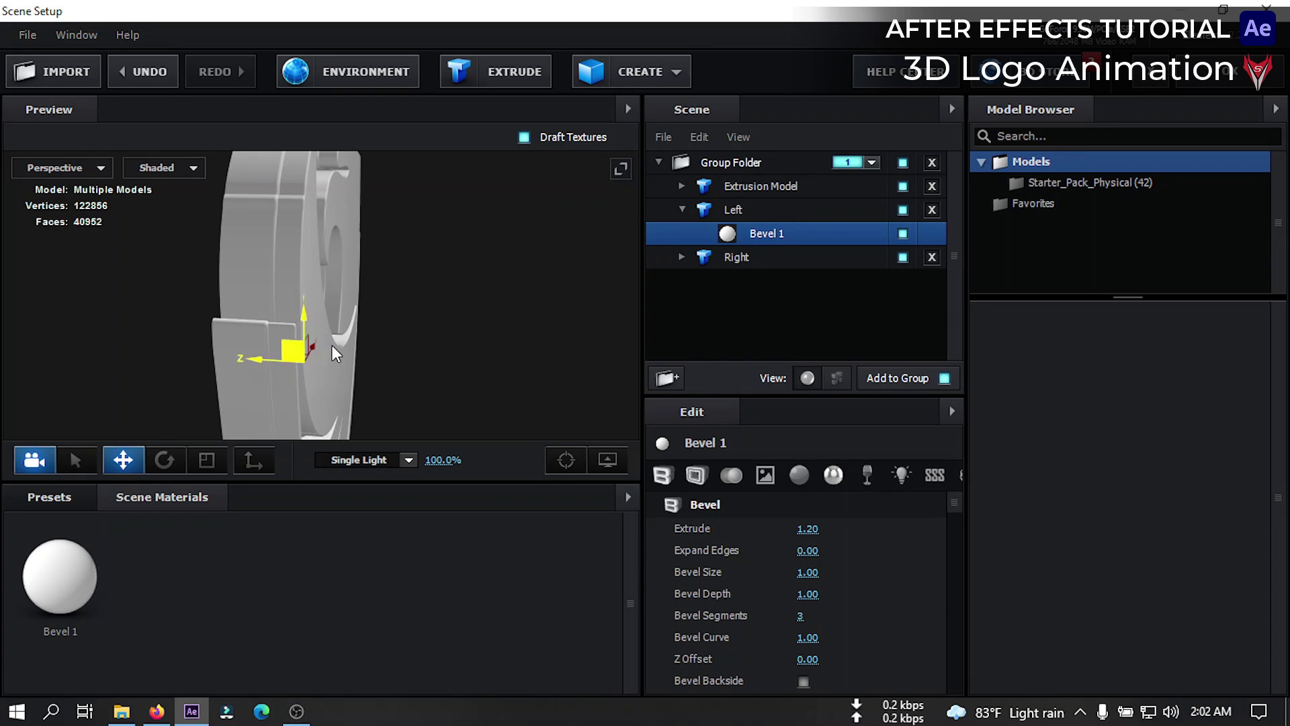
drag(260, 360, 252, 361)
Move the Right model along Z to the side opposite the Left model and set its Bevel Size to 1
click(752, 256)
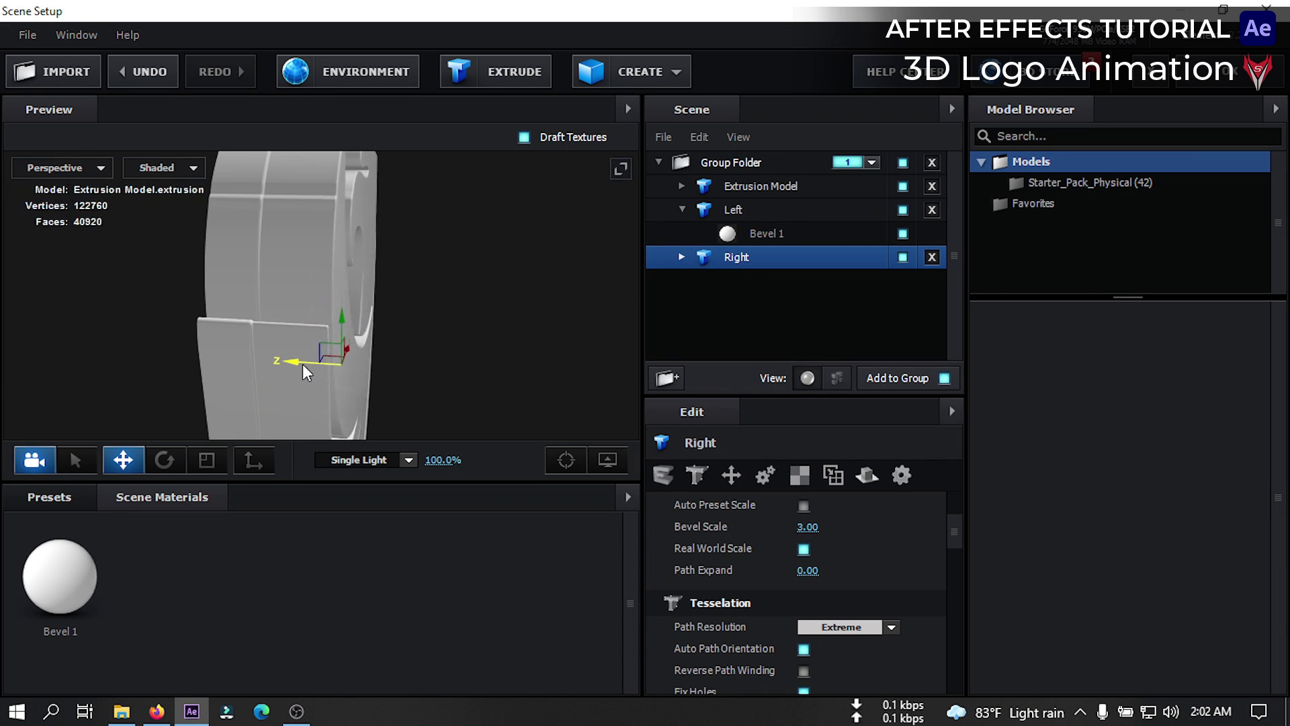
scroll(837, 567, up, 2)
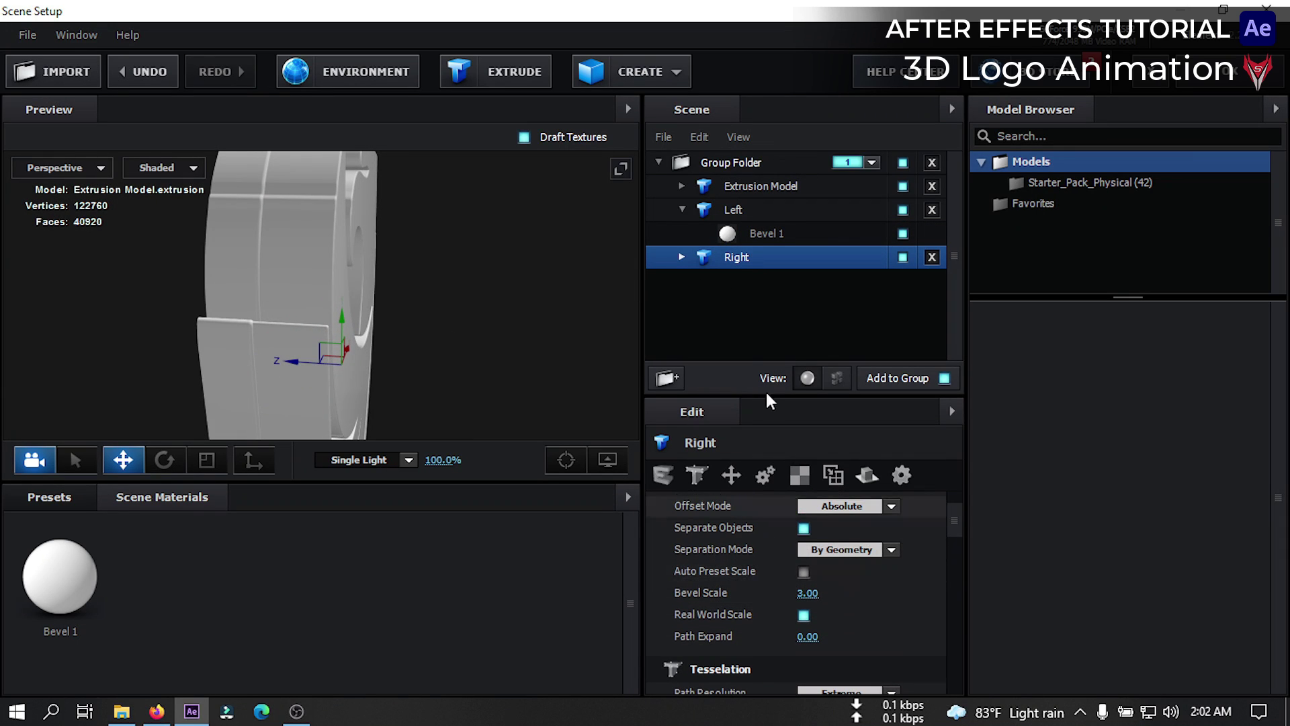
click(680, 255)
click(762, 278)
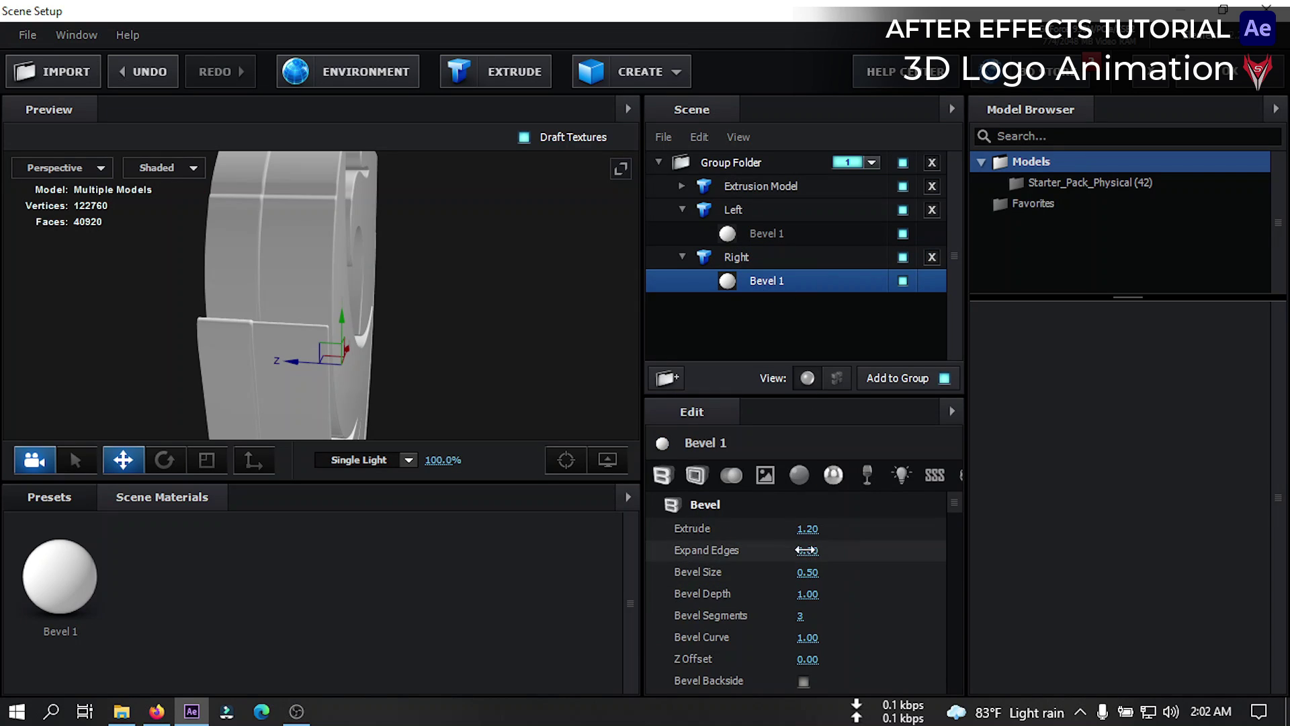
text(1.)
key(Return)
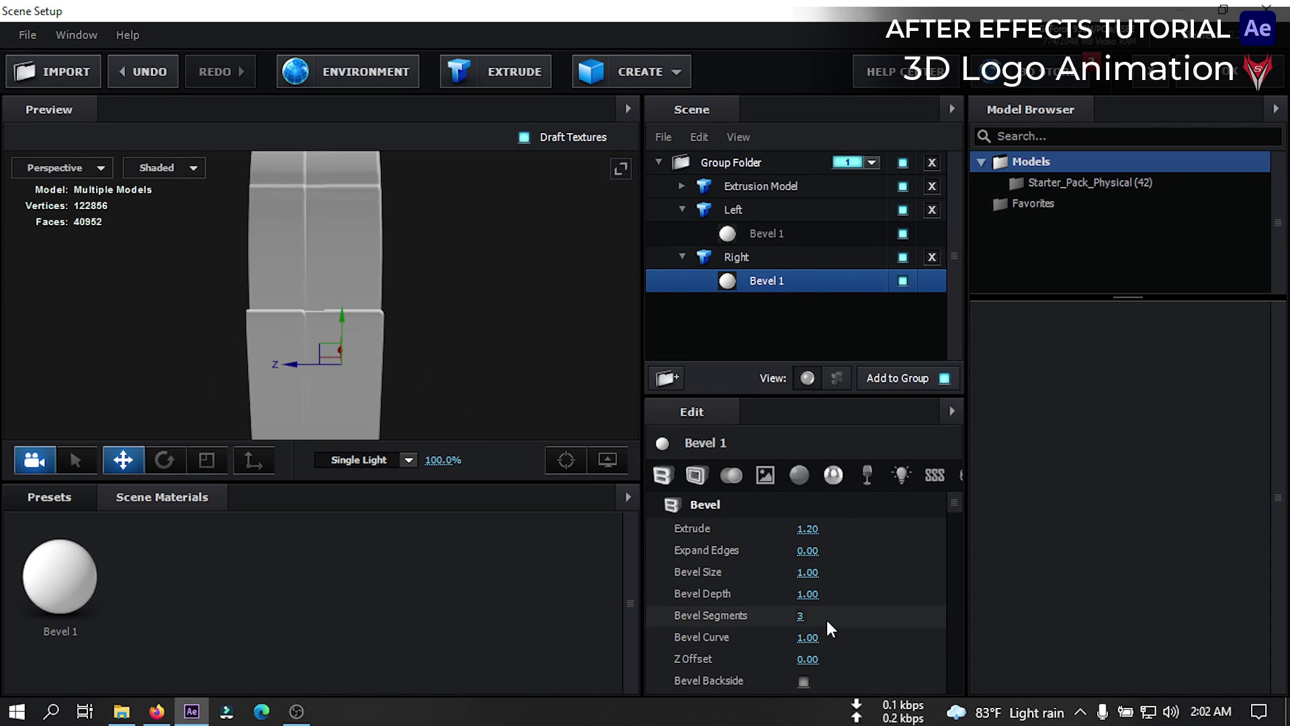
Enable Bevel Backside on the Right and Left bevels and space both models outward along Z from the middle one
scroll(783, 666, down, 3)
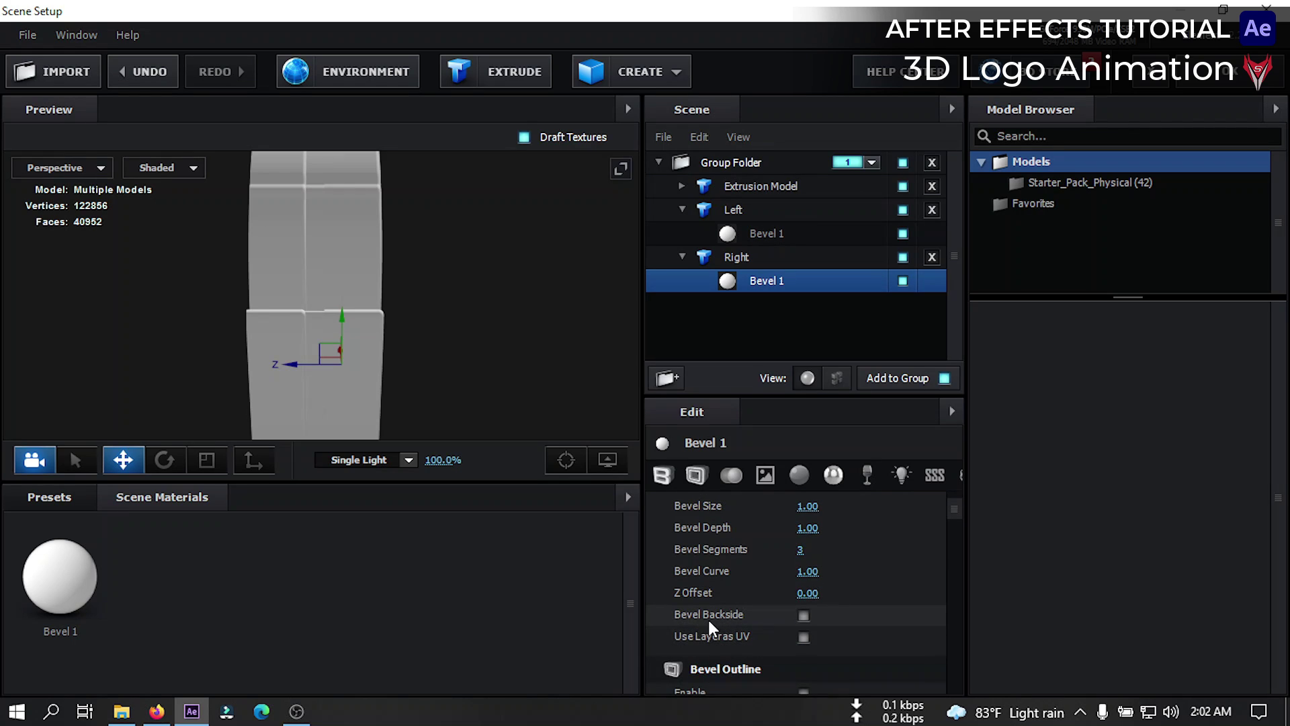
click(802, 616)
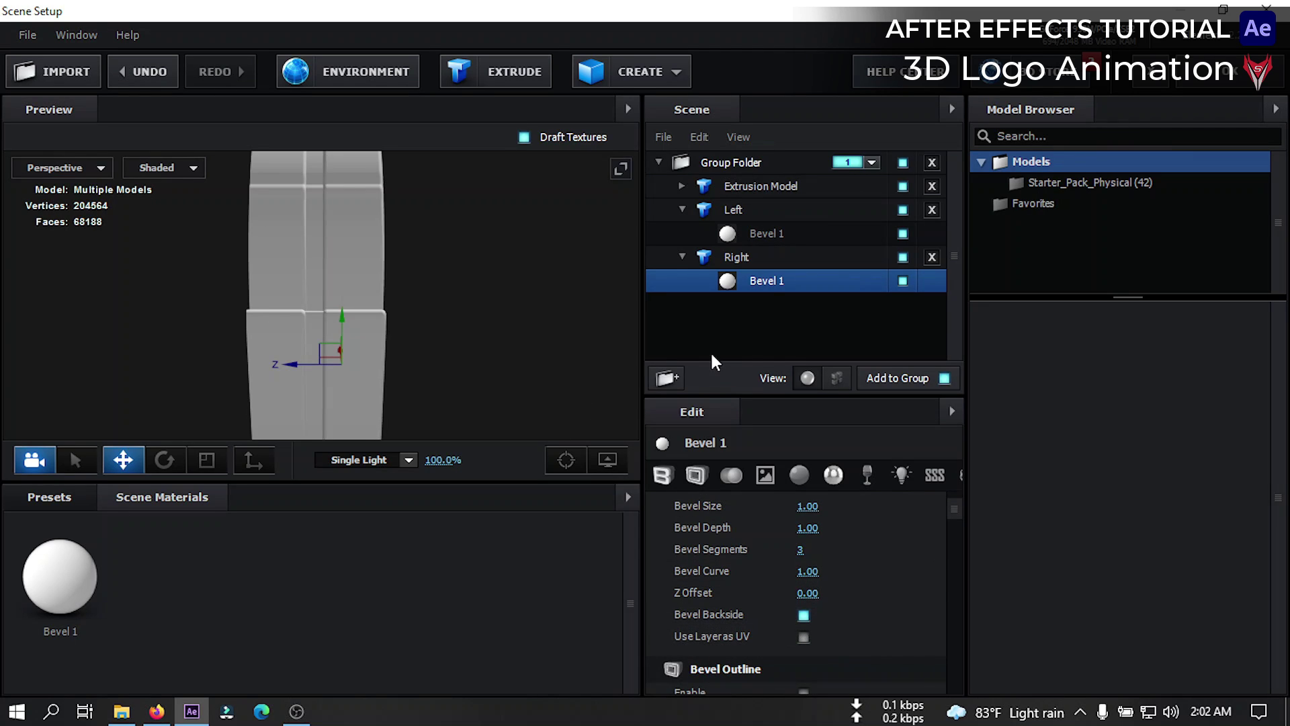
click(767, 235)
click(804, 616)
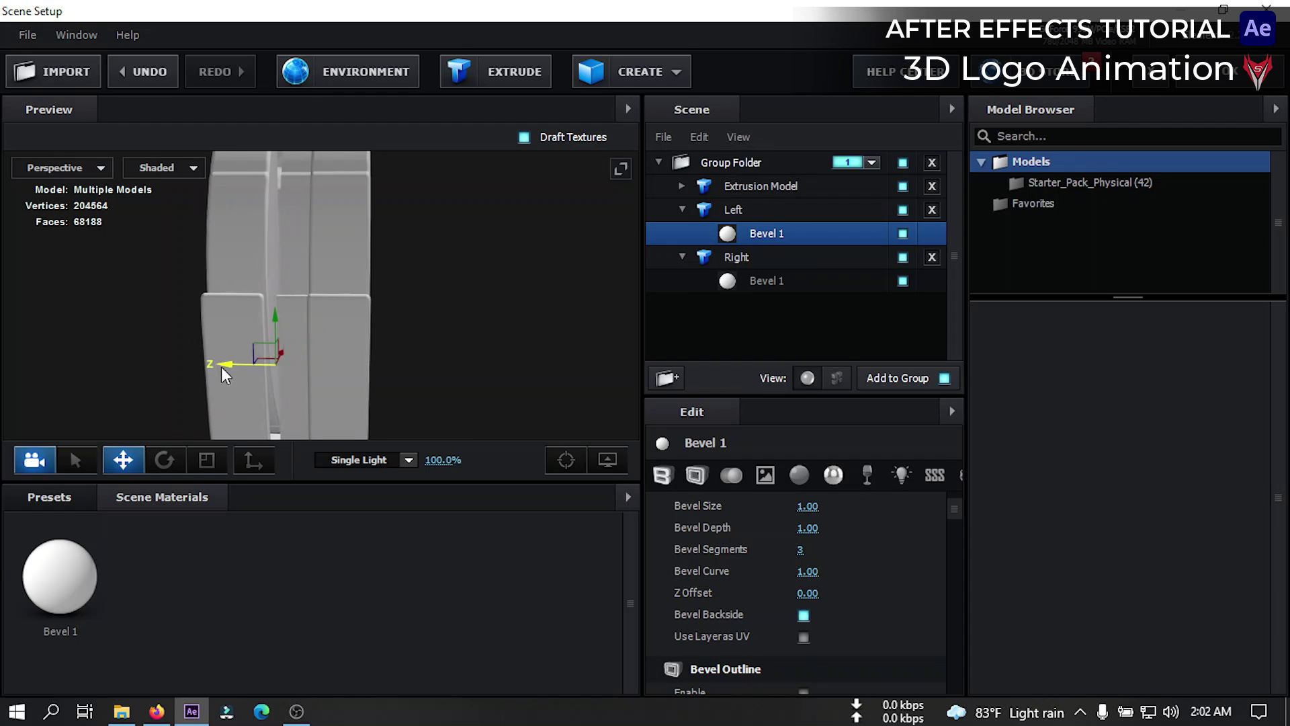
click(738, 260)
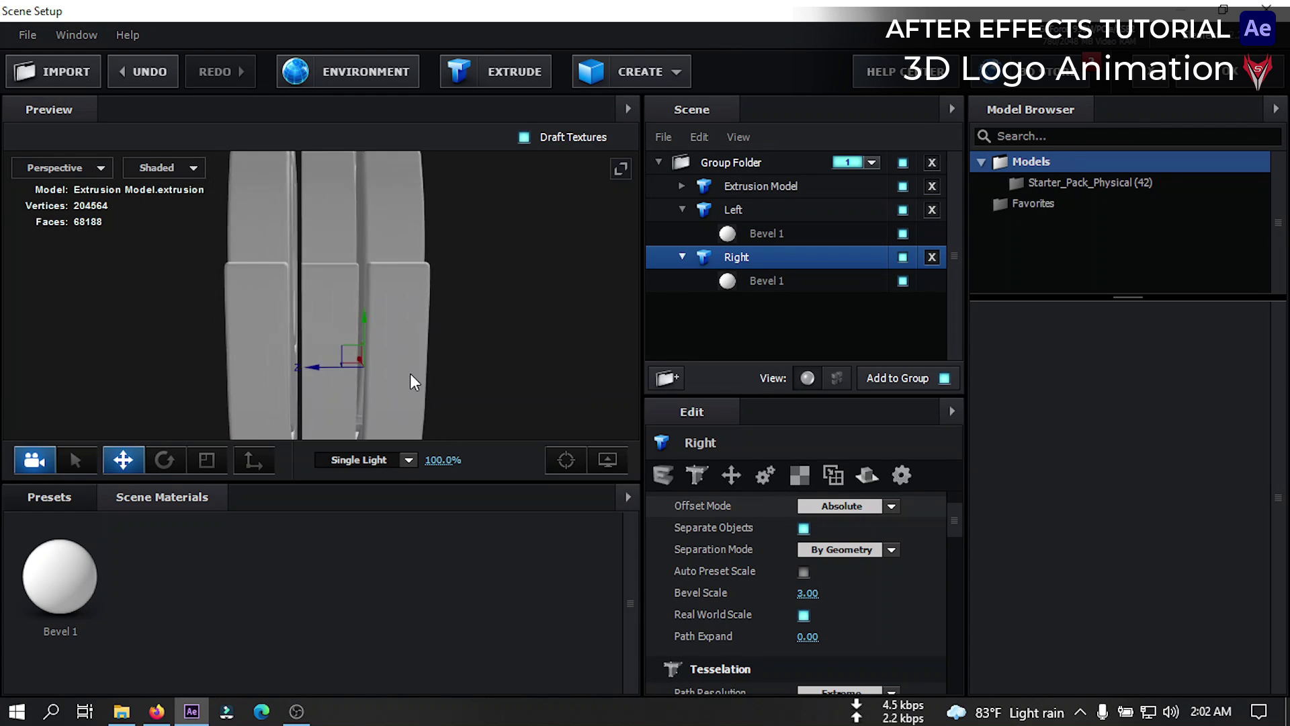
Apply the Gold preset from the Physical materials to the bevels of the Left and Right models
click(782, 235)
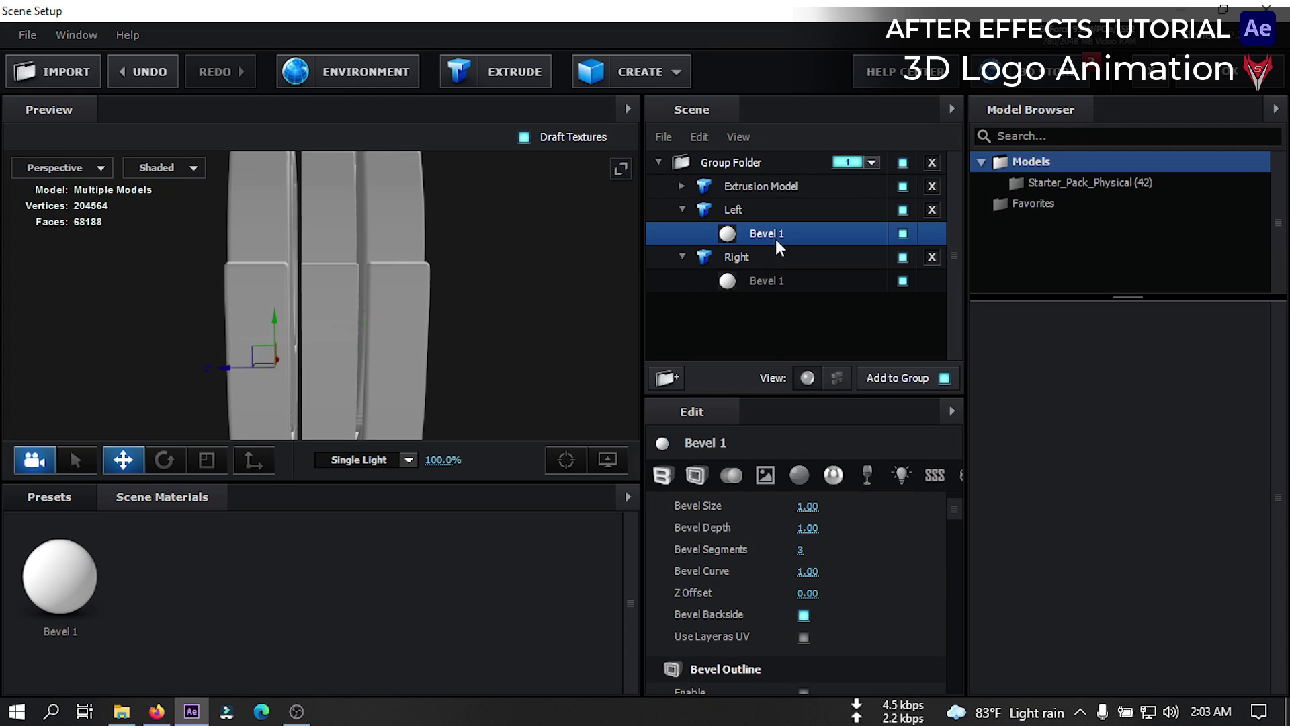
click(37, 501)
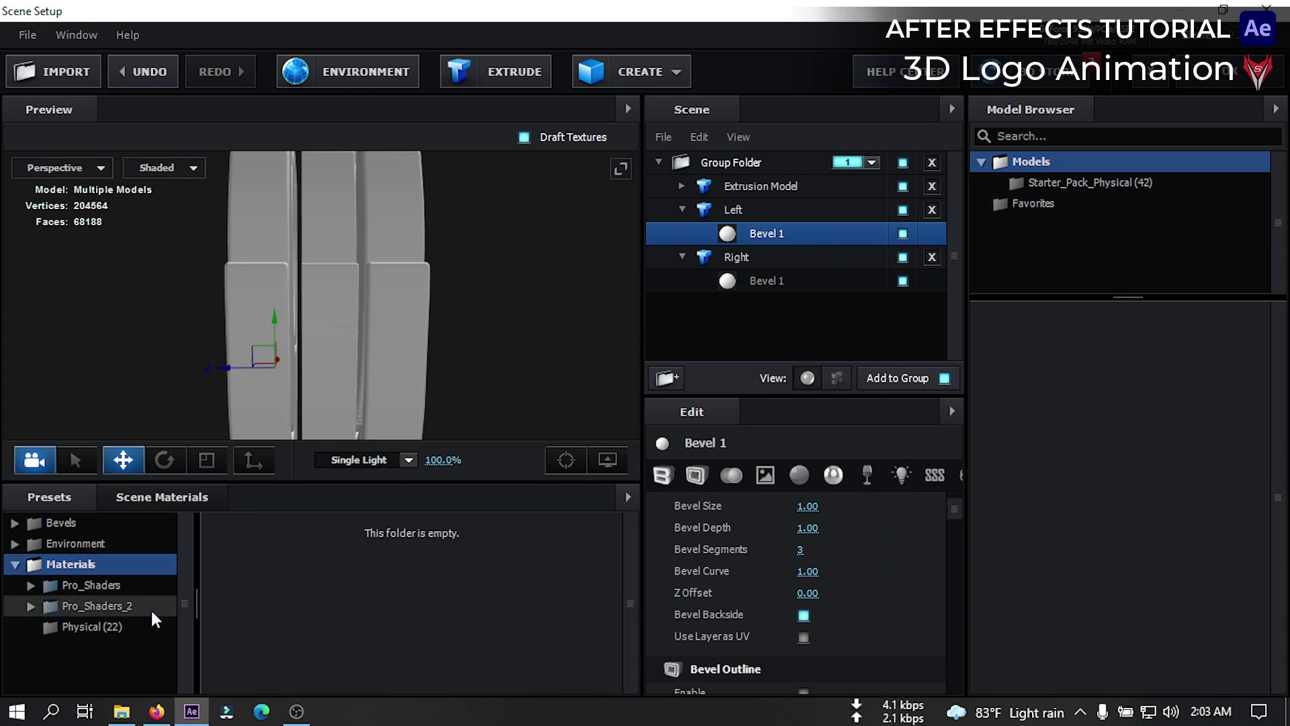
click(111, 627)
scroll(557, 623, down, 1)
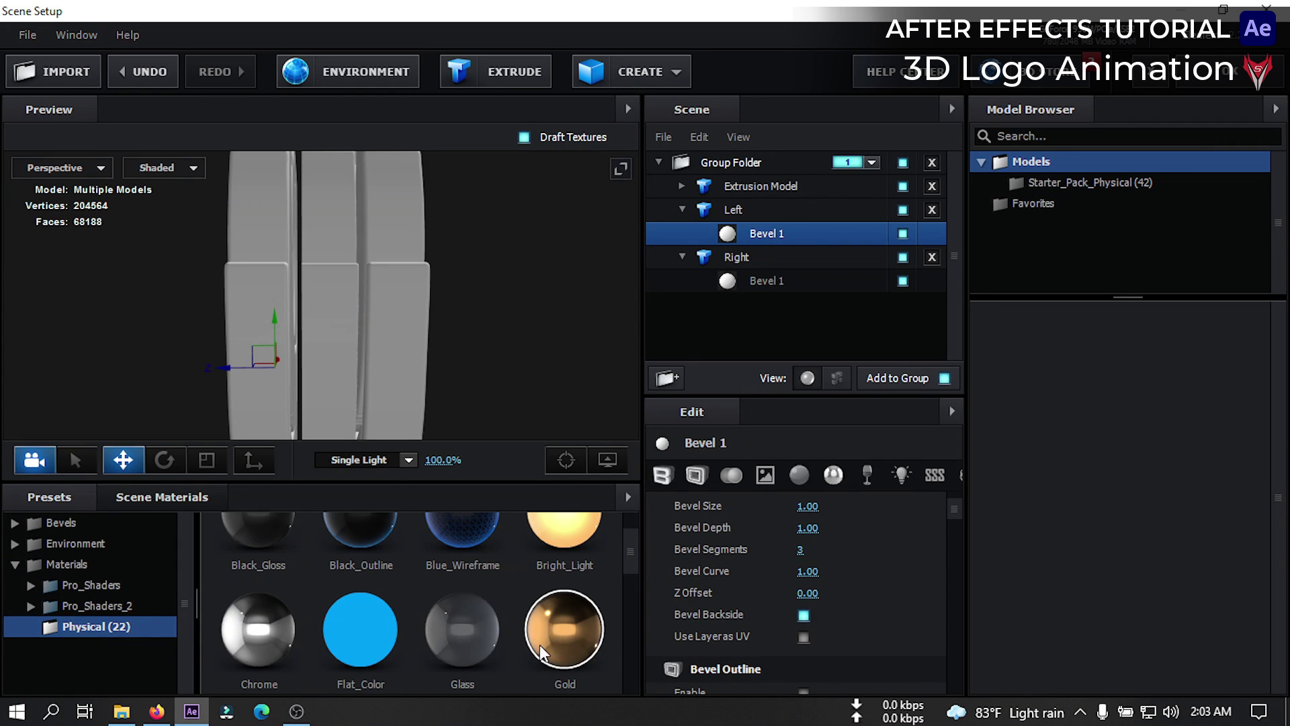
drag(557, 652, 780, 241)
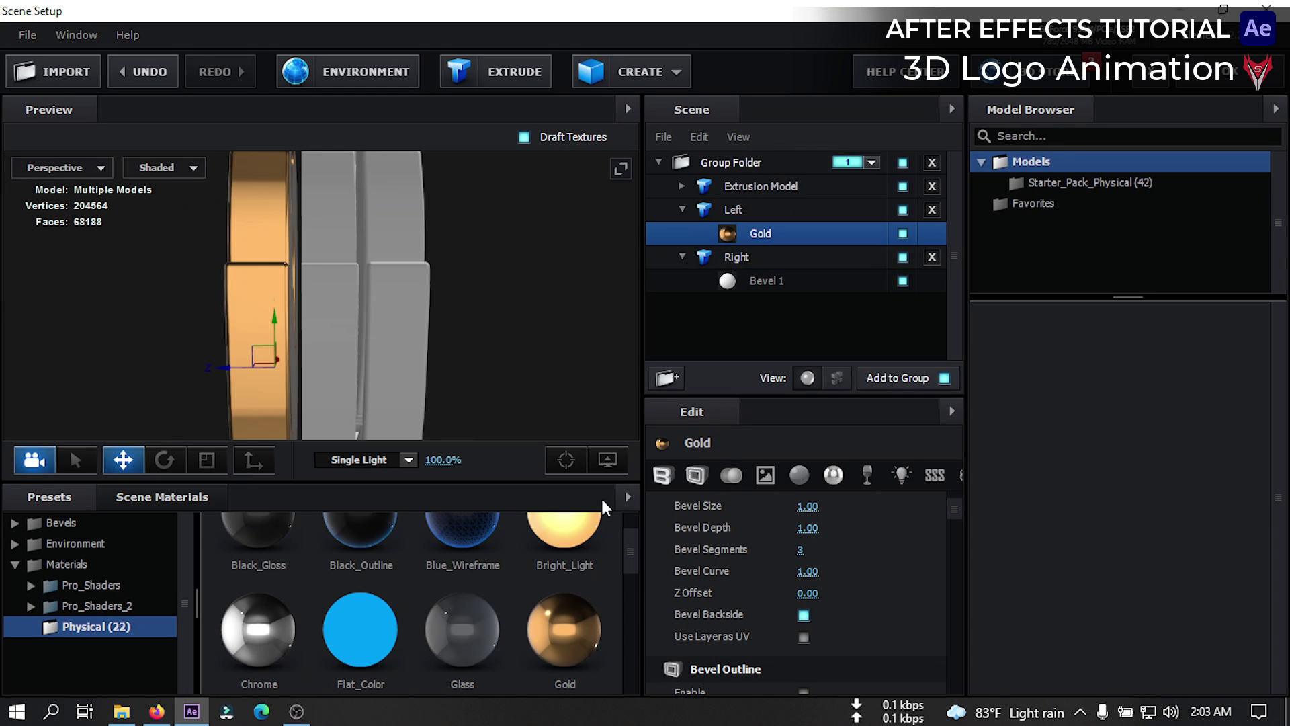
drag(564, 637, 772, 282)
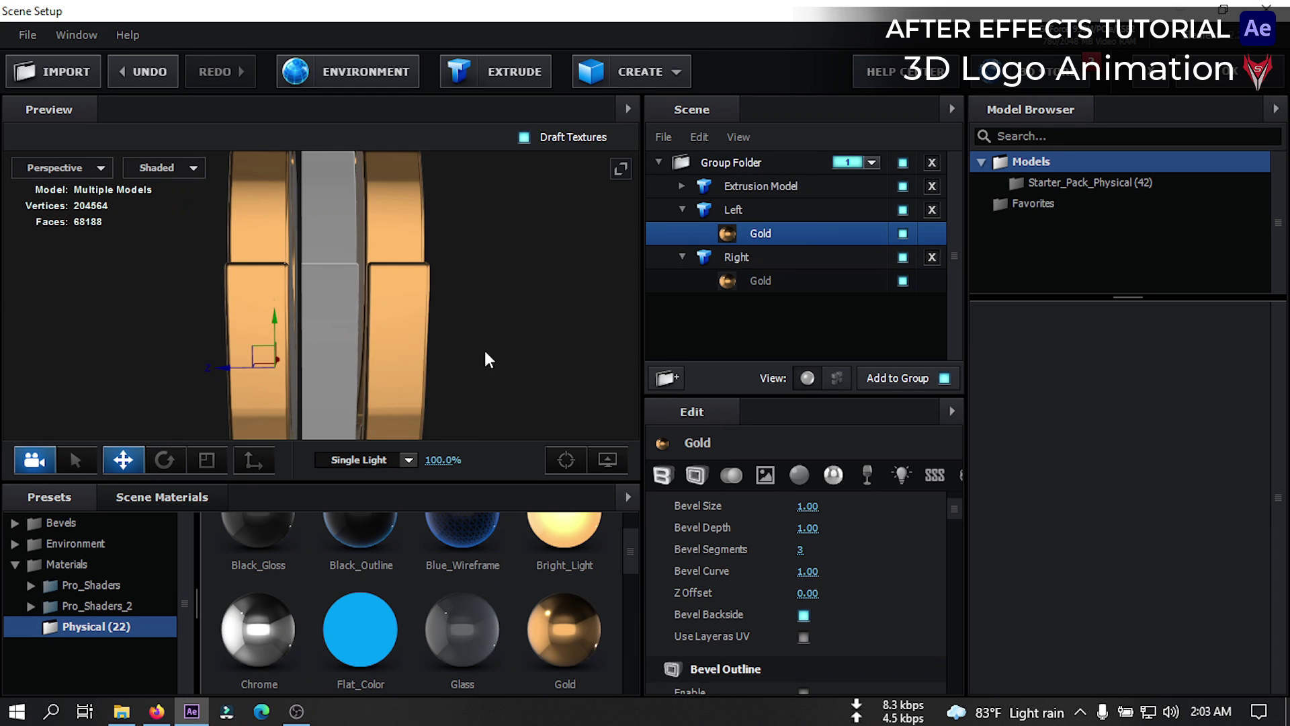
Load the texture image from the 3D Gold Logo Project Files folder as the Left Gold material's Normal Bump, with the amount at 75%
drag(486, 361, 420, 361)
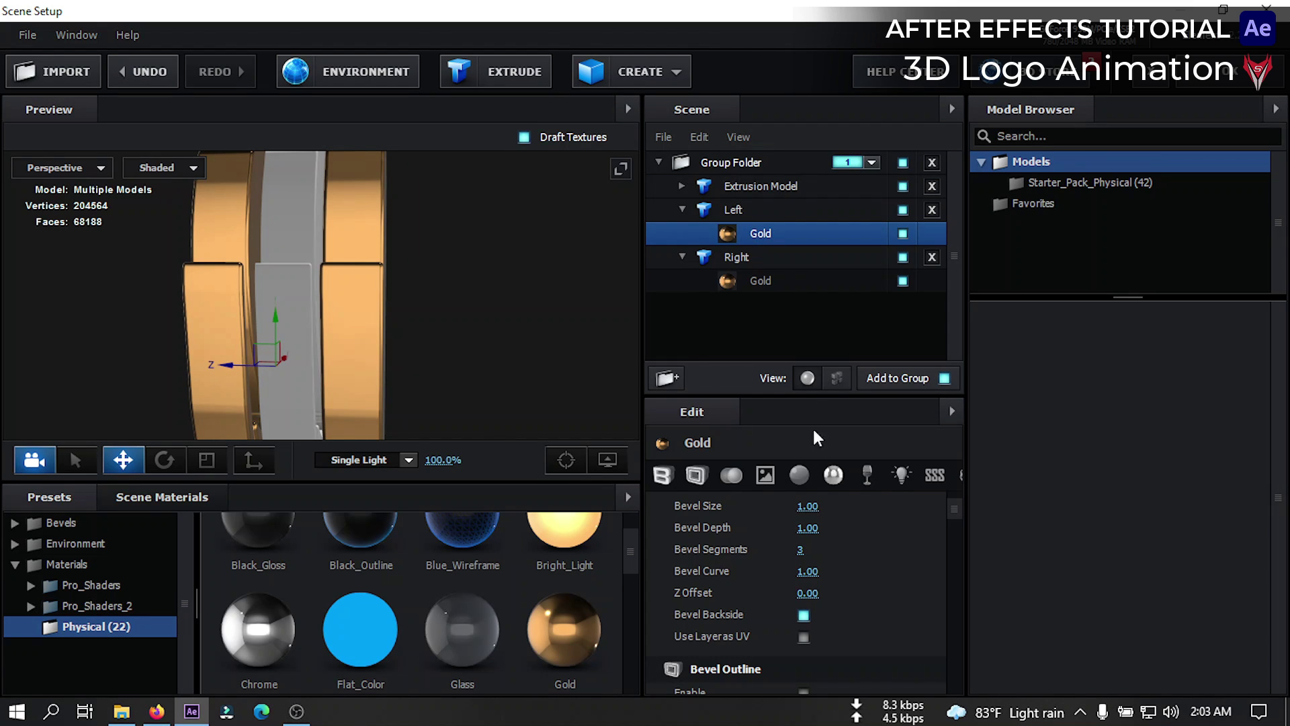
click(766, 476)
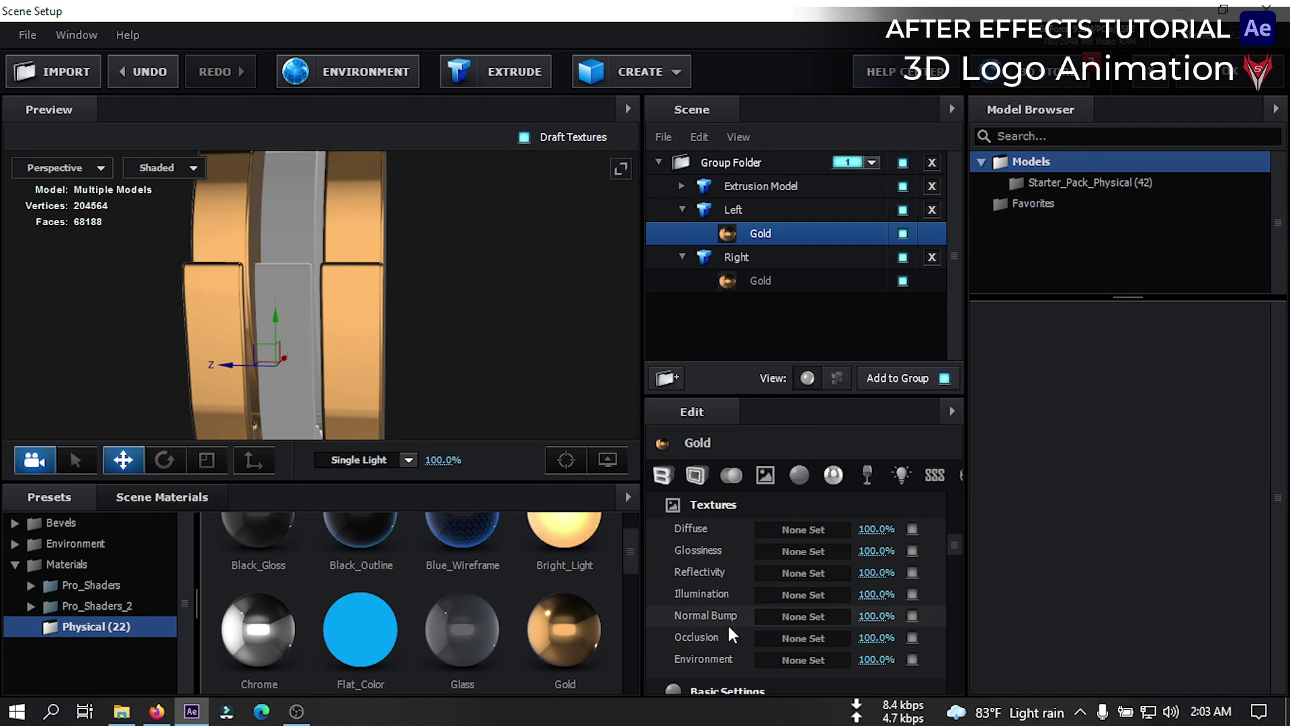
click(784, 616)
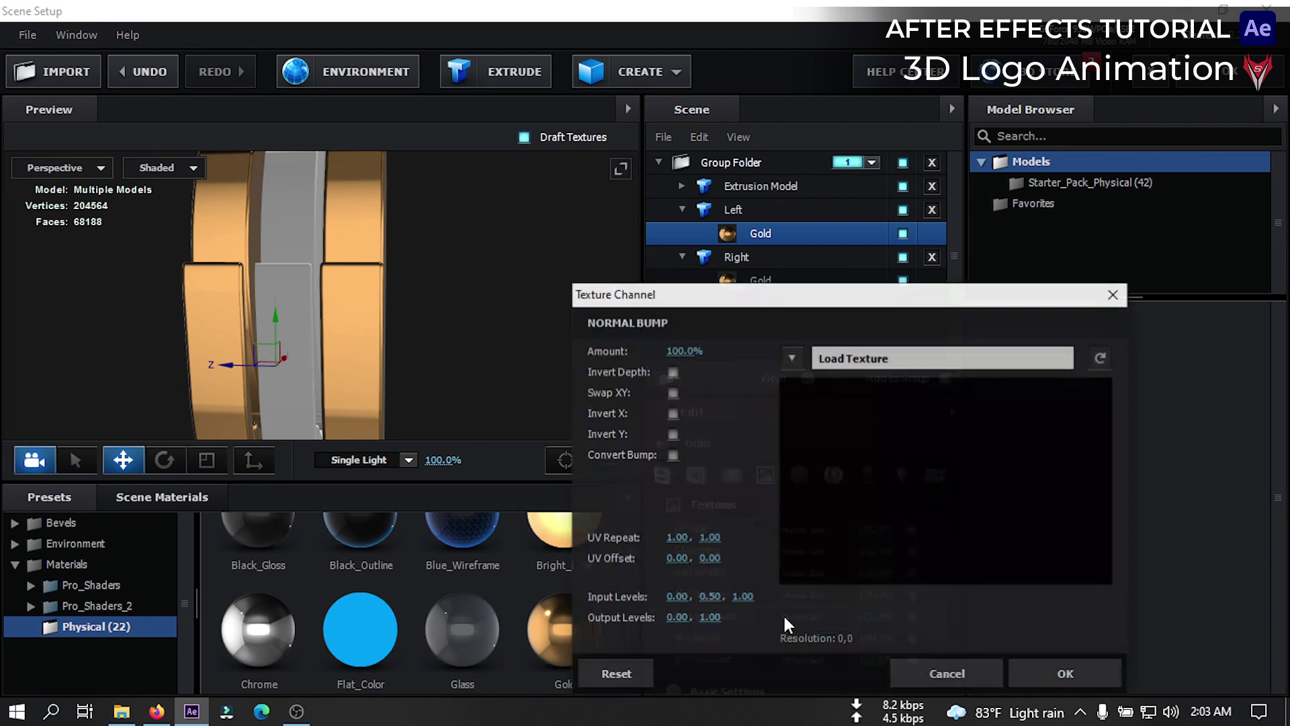
click(856, 360)
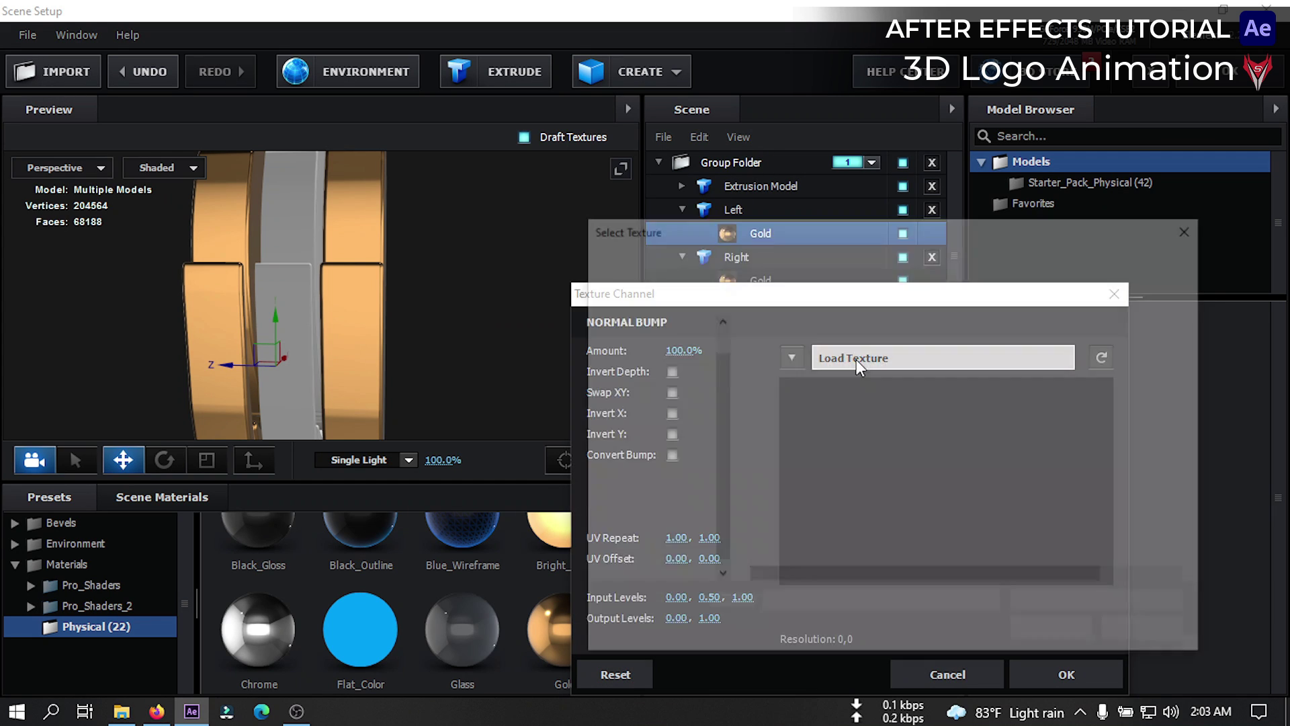
click(661, 409)
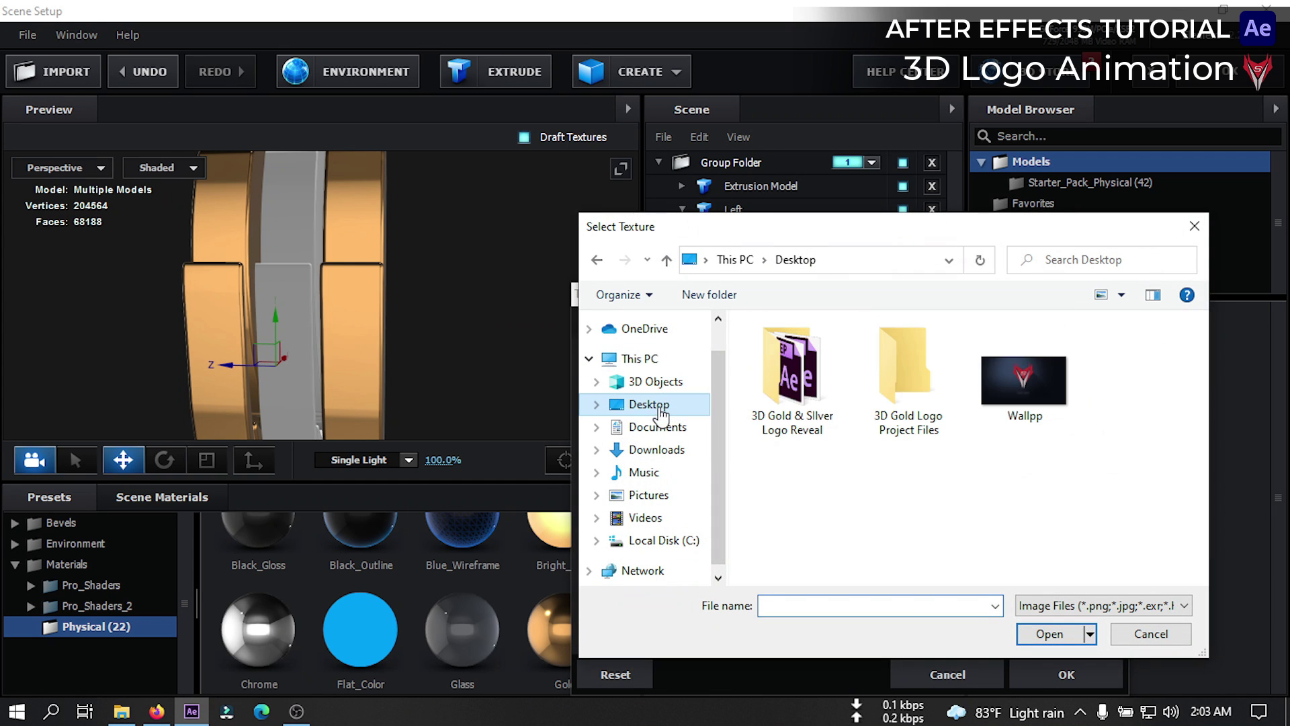
double_click(900, 384)
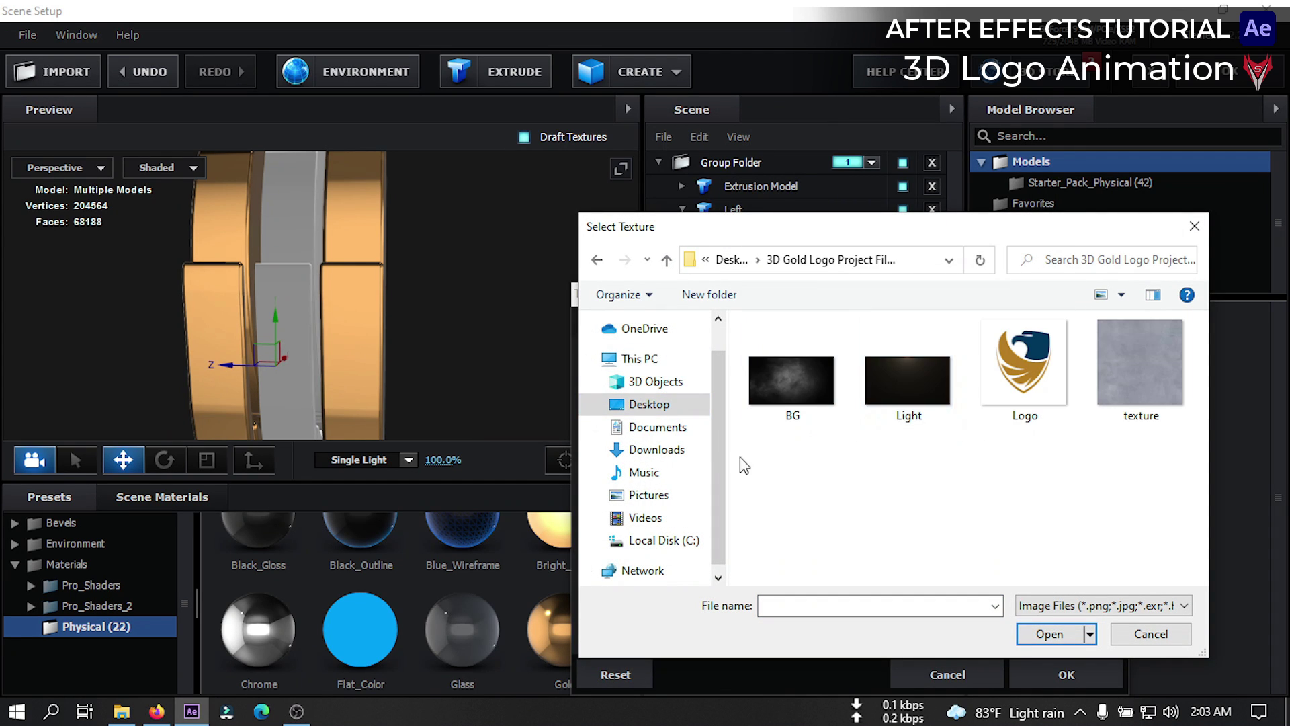
click(1152, 370)
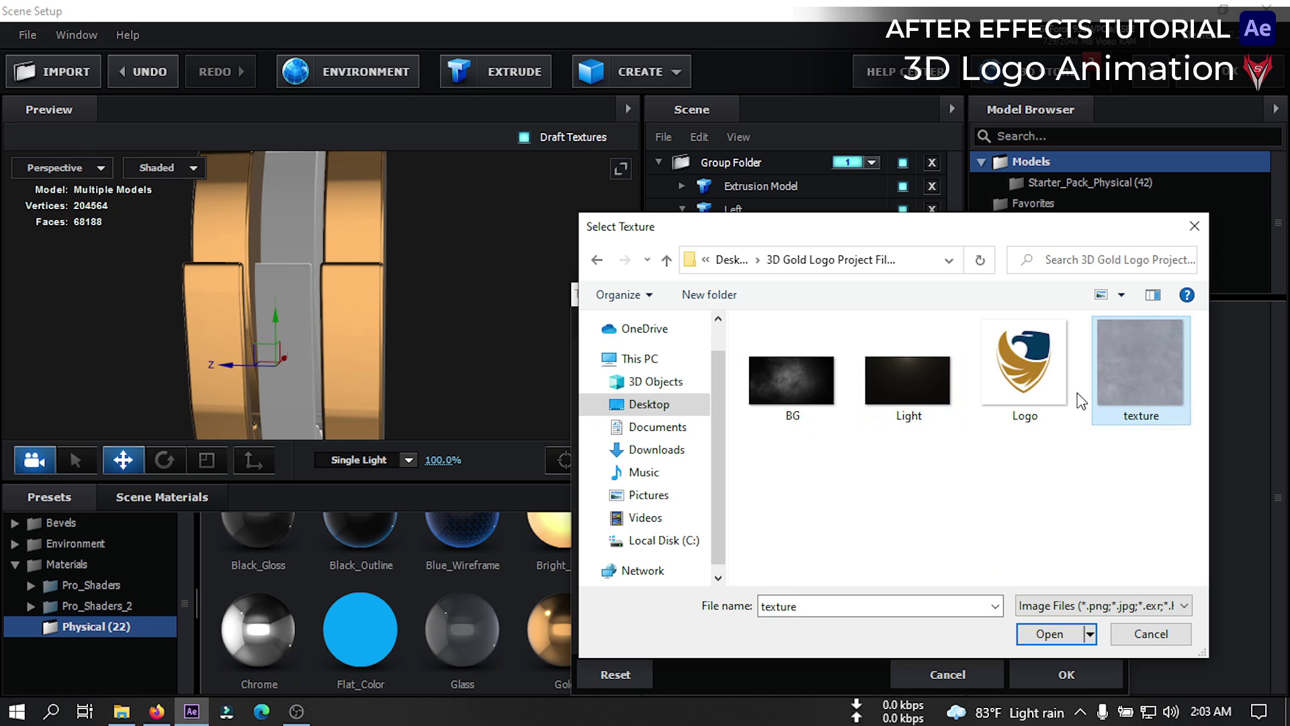
click(1050, 633)
click(851, 561)
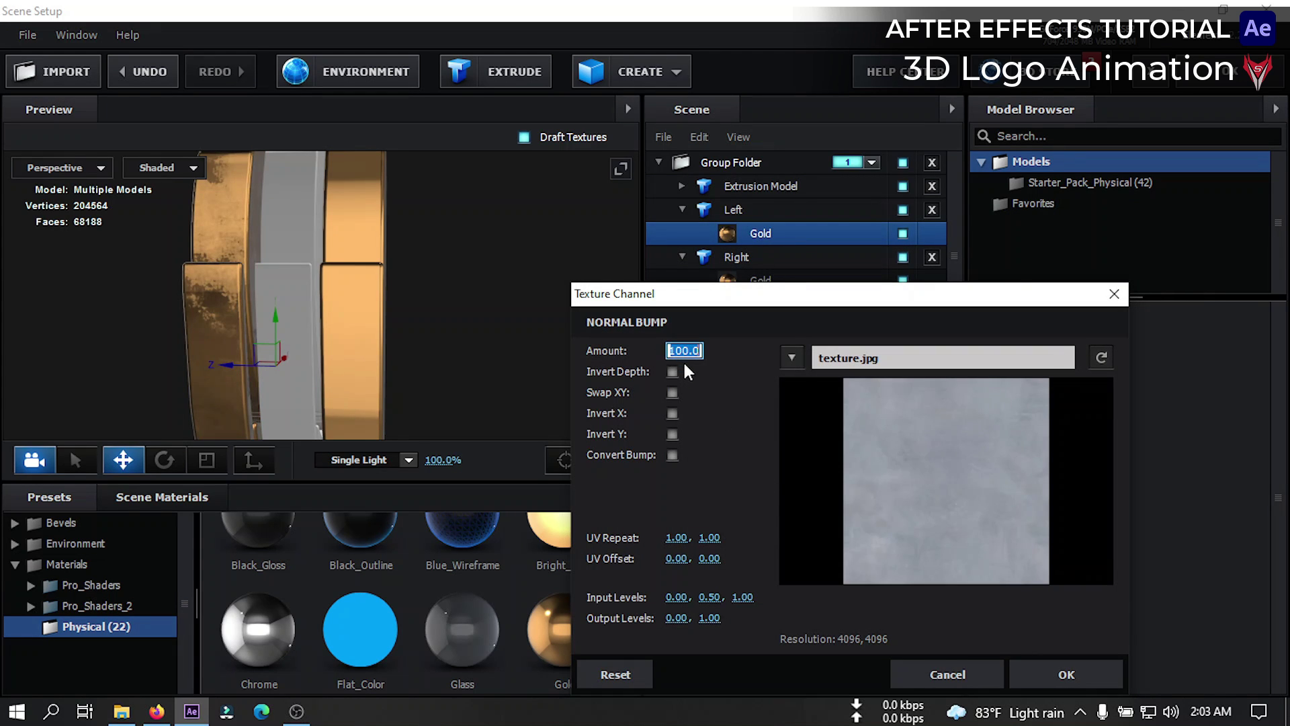
text(75)
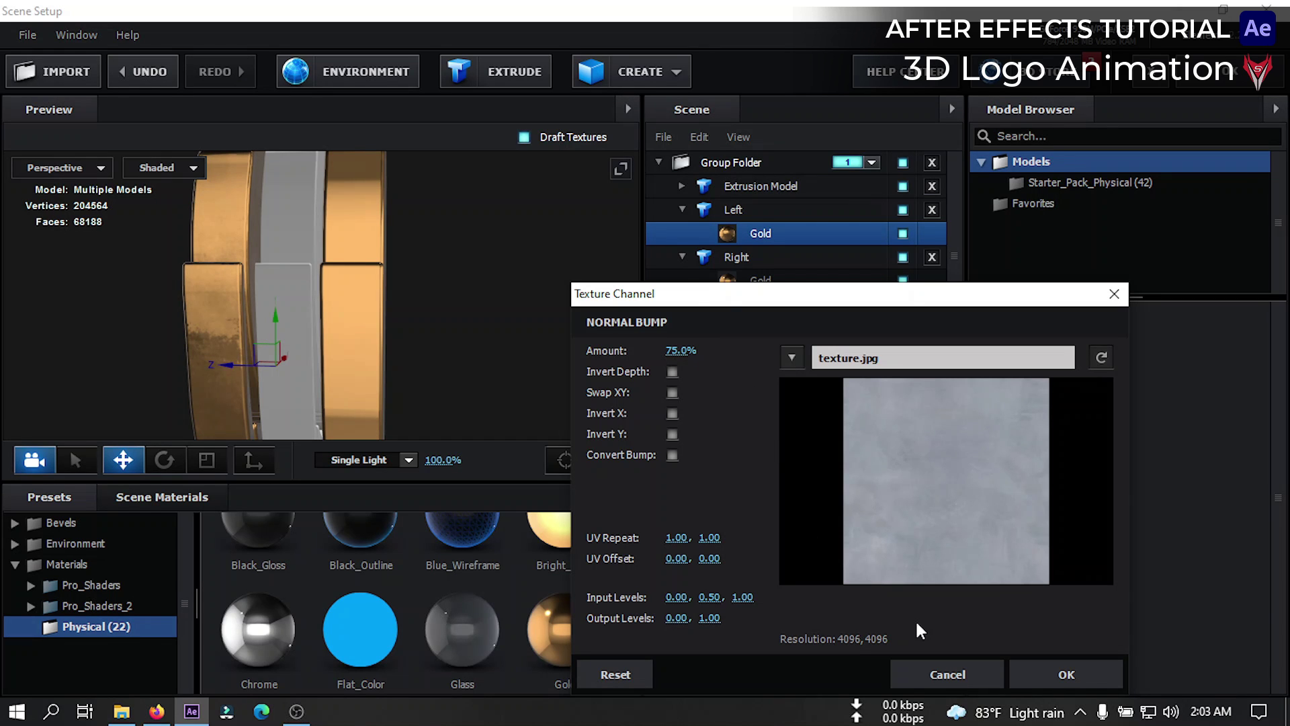
click(1056, 676)
Load texture.jpg as the Normal Bump of the Right model's Gold material and set its amount to 75%
click(755, 282)
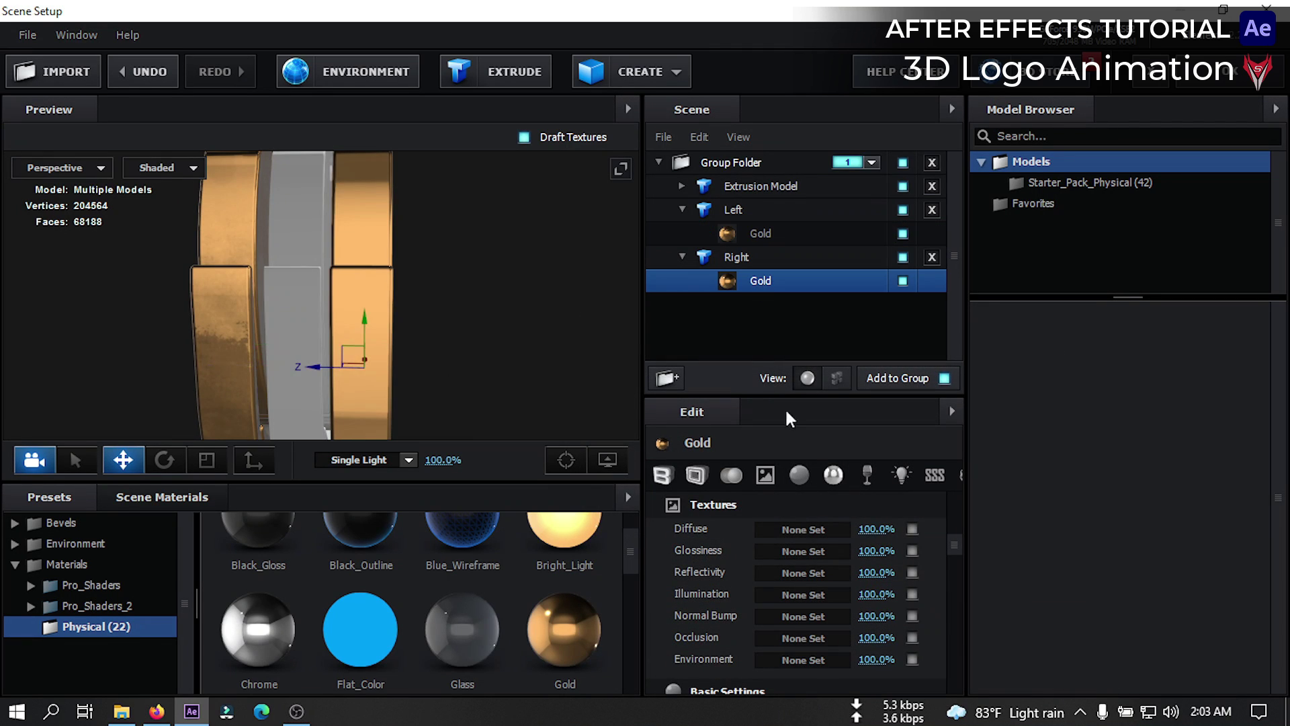
click(790, 616)
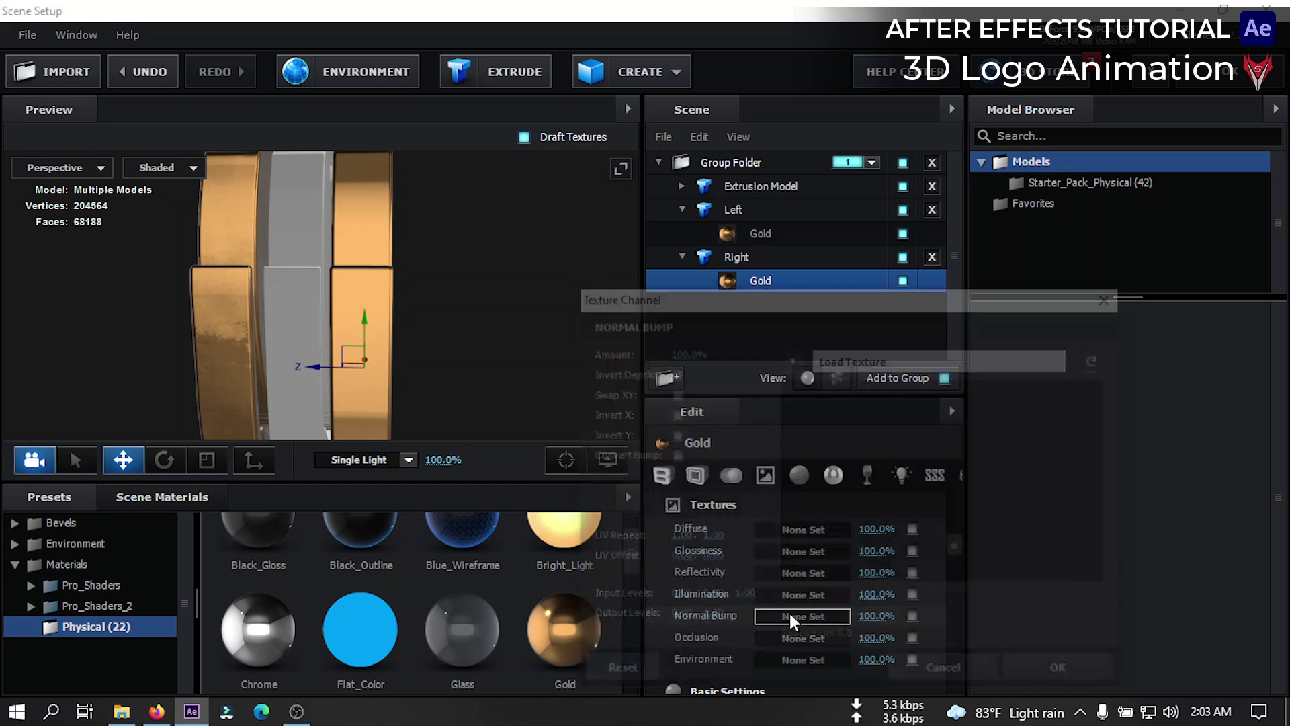
click(850, 352)
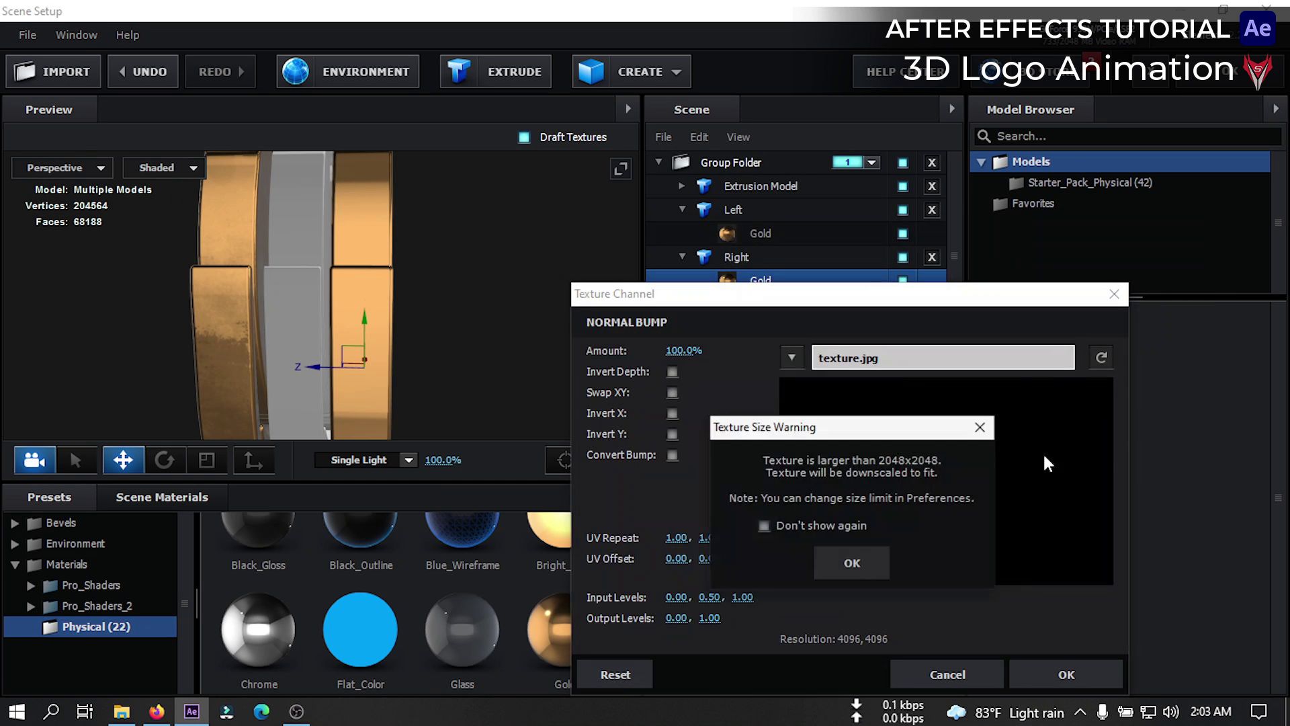
key(Return)
double_click(685, 350)
text(75)
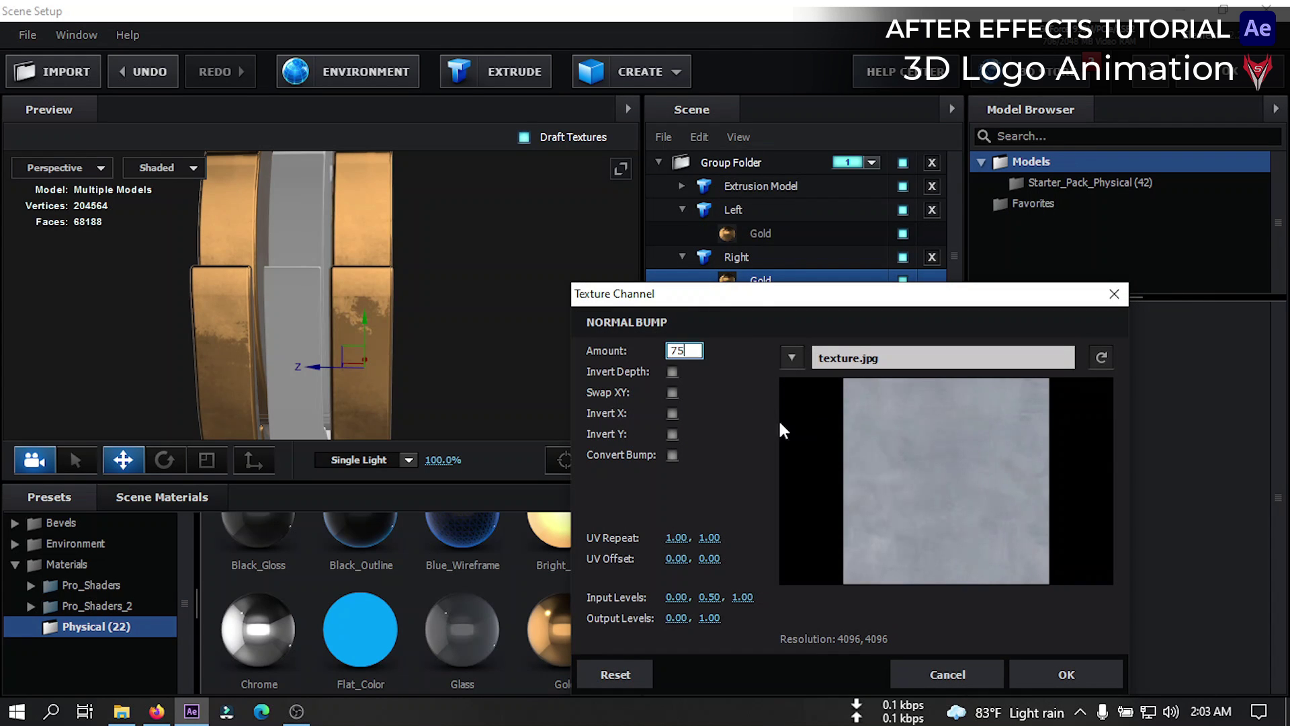
key(Return)
Assign Custom Layer 1 (Golden Texture.mp4) as the Diffuse texture of the Extrusion Model's Bevel 1, with 95% opacity
drag(522, 370, 401, 313)
click(681, 179)
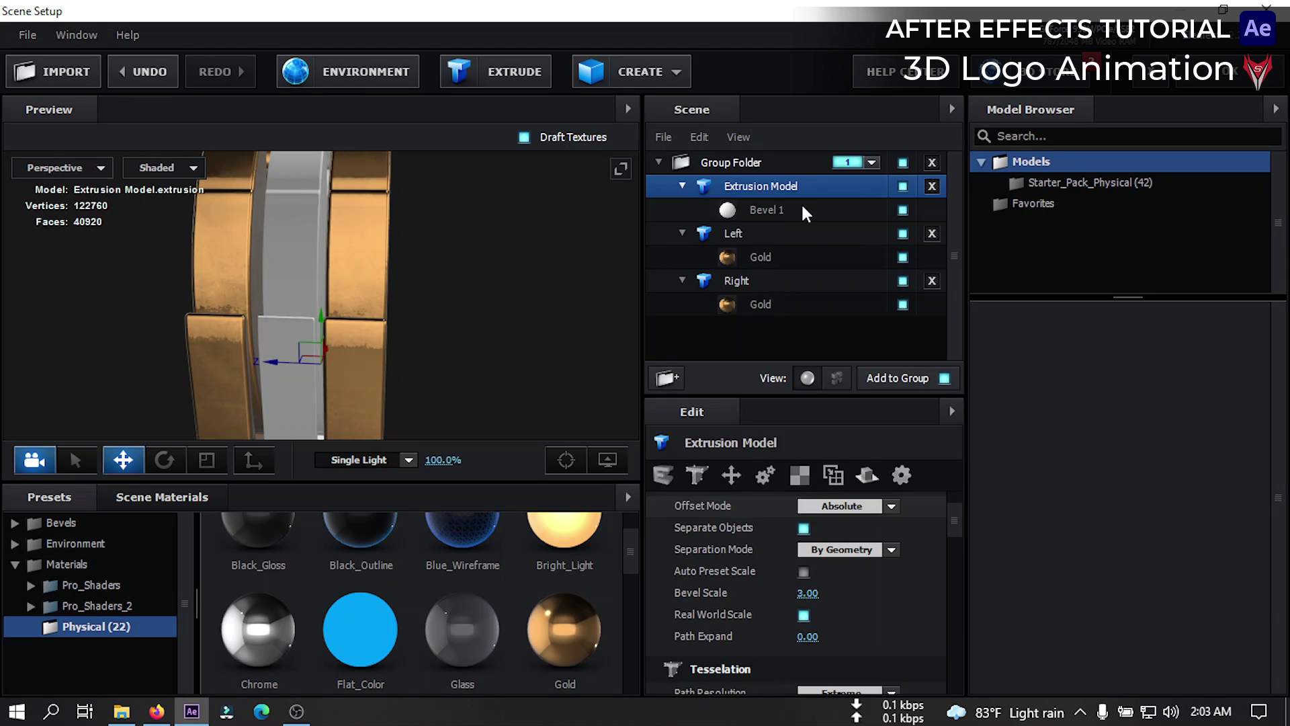
click(808, 208)
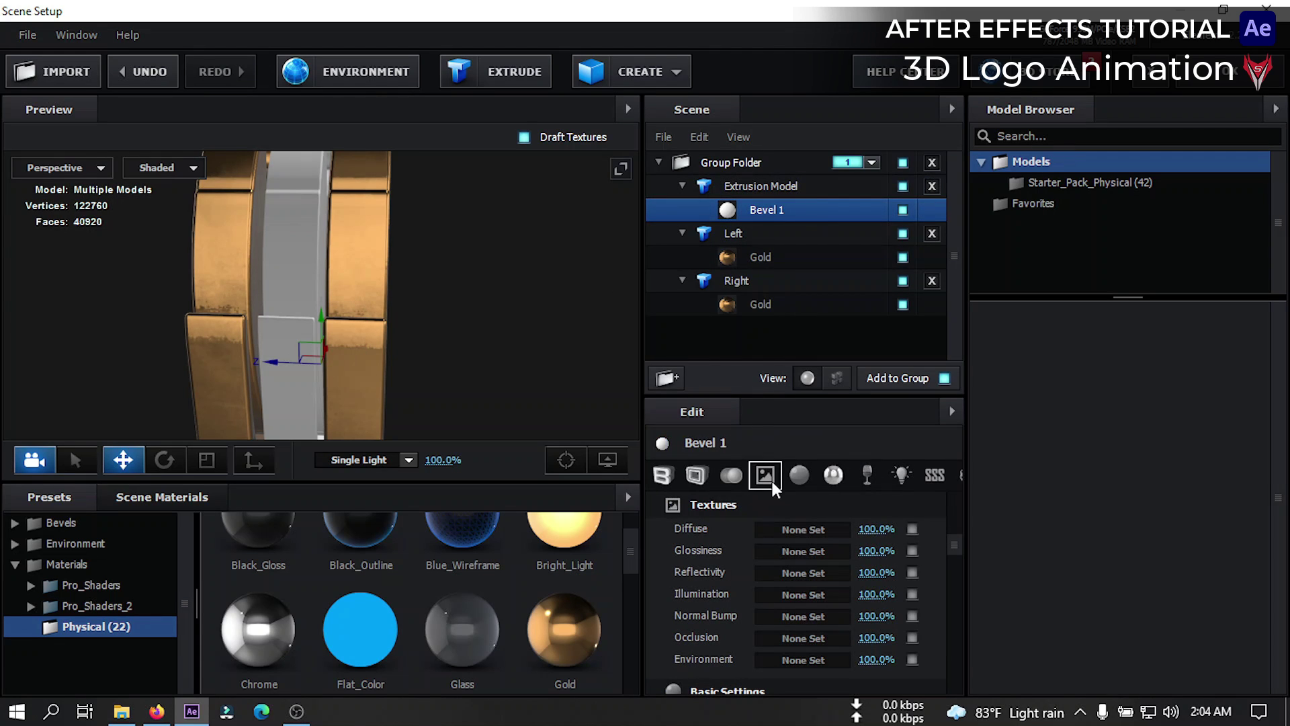
click(789, 531)
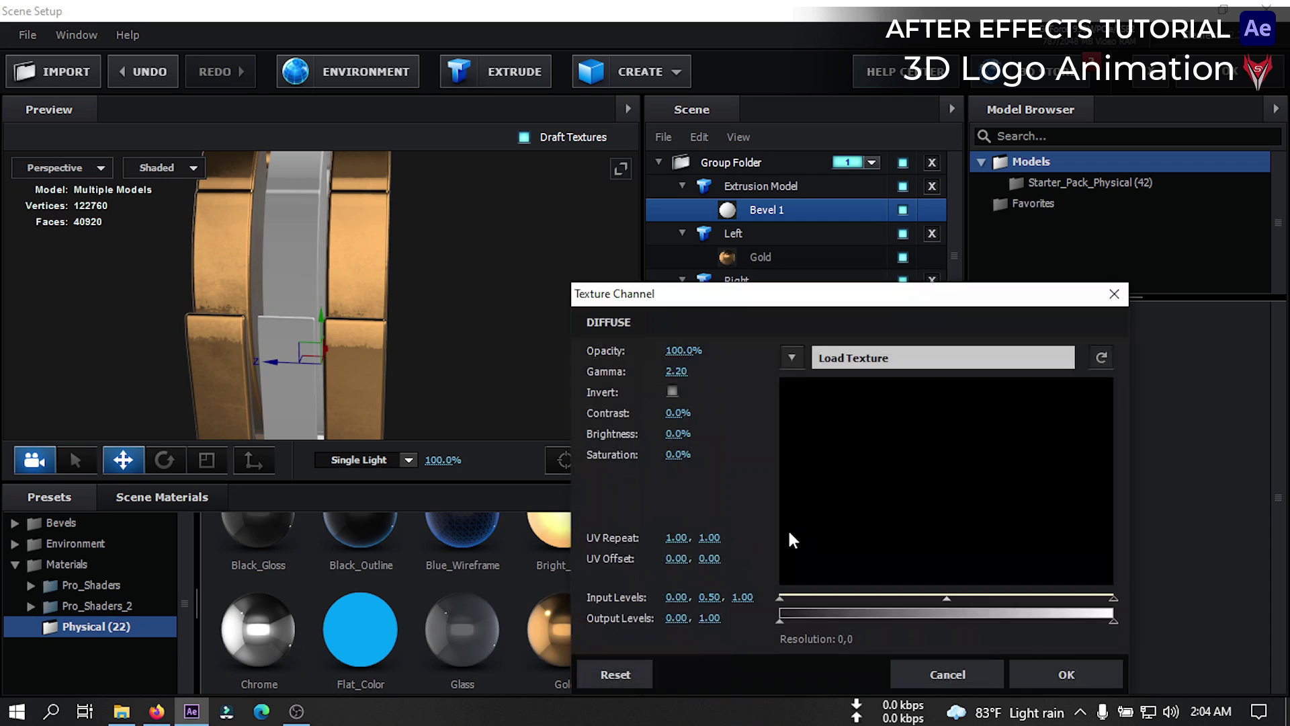
click(790, 358)
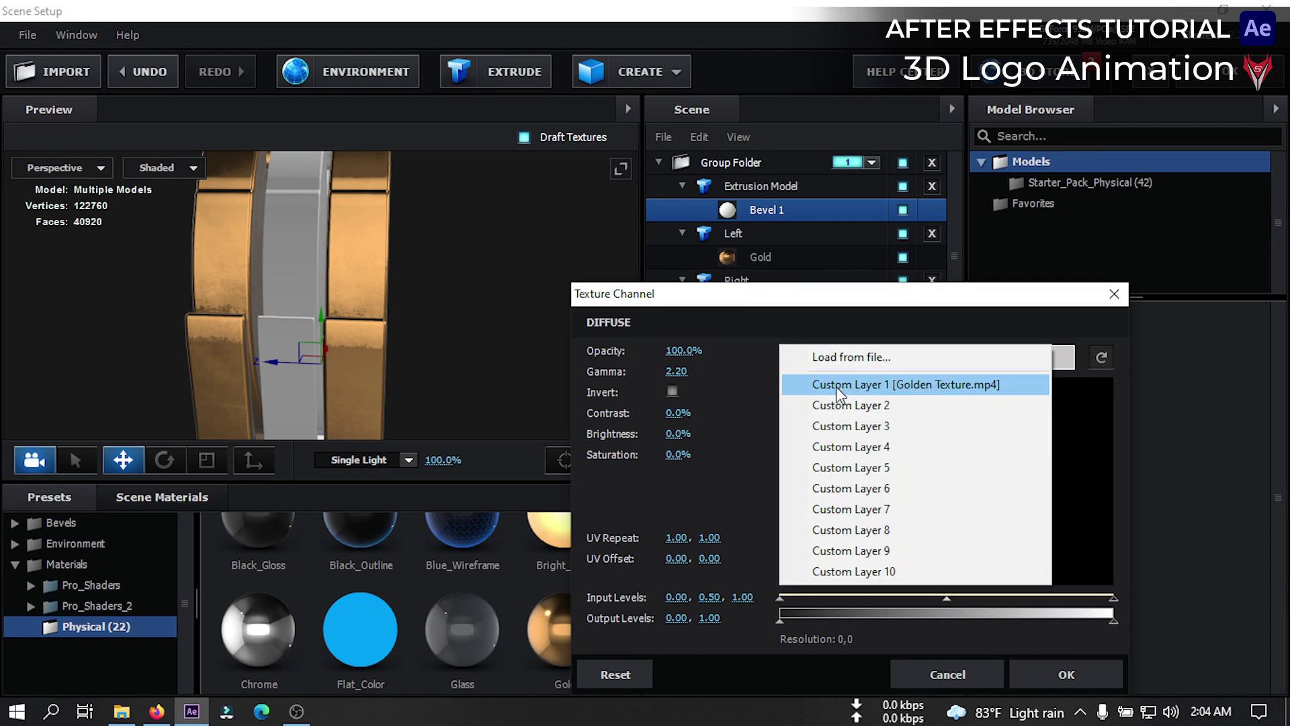
click(896, 385)
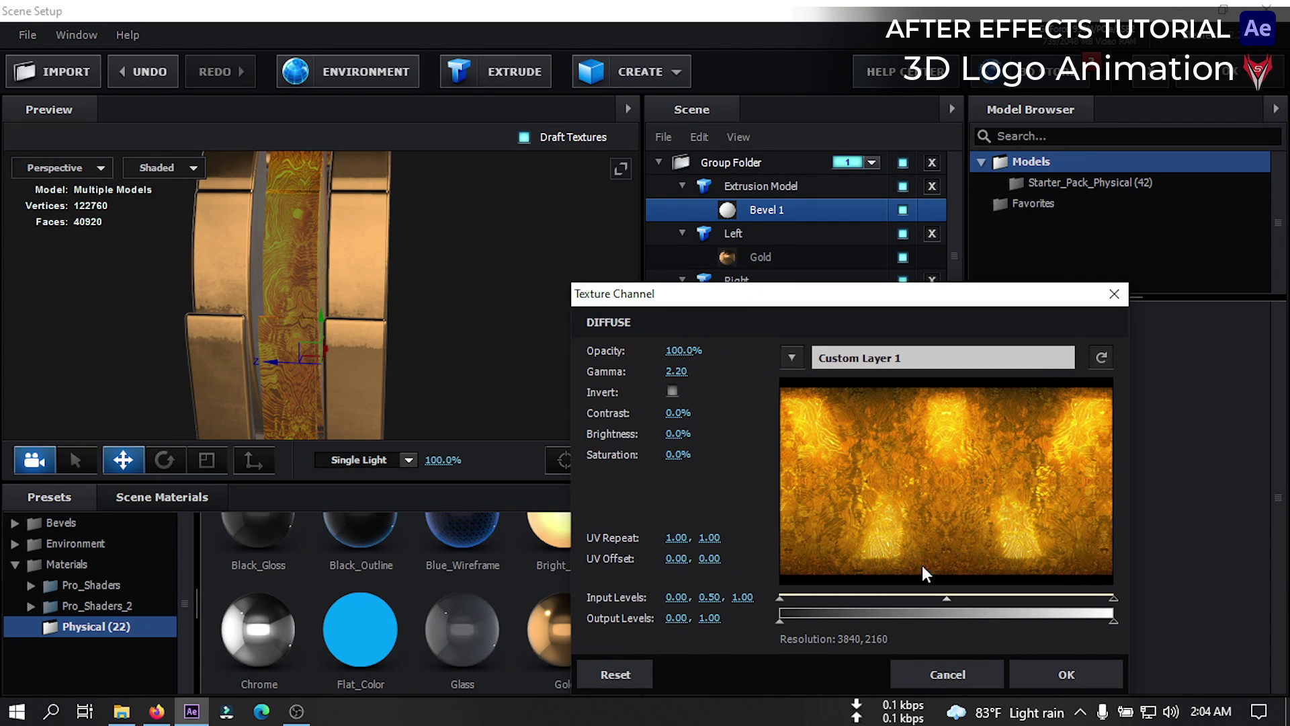
click(672, 348)
text(95)
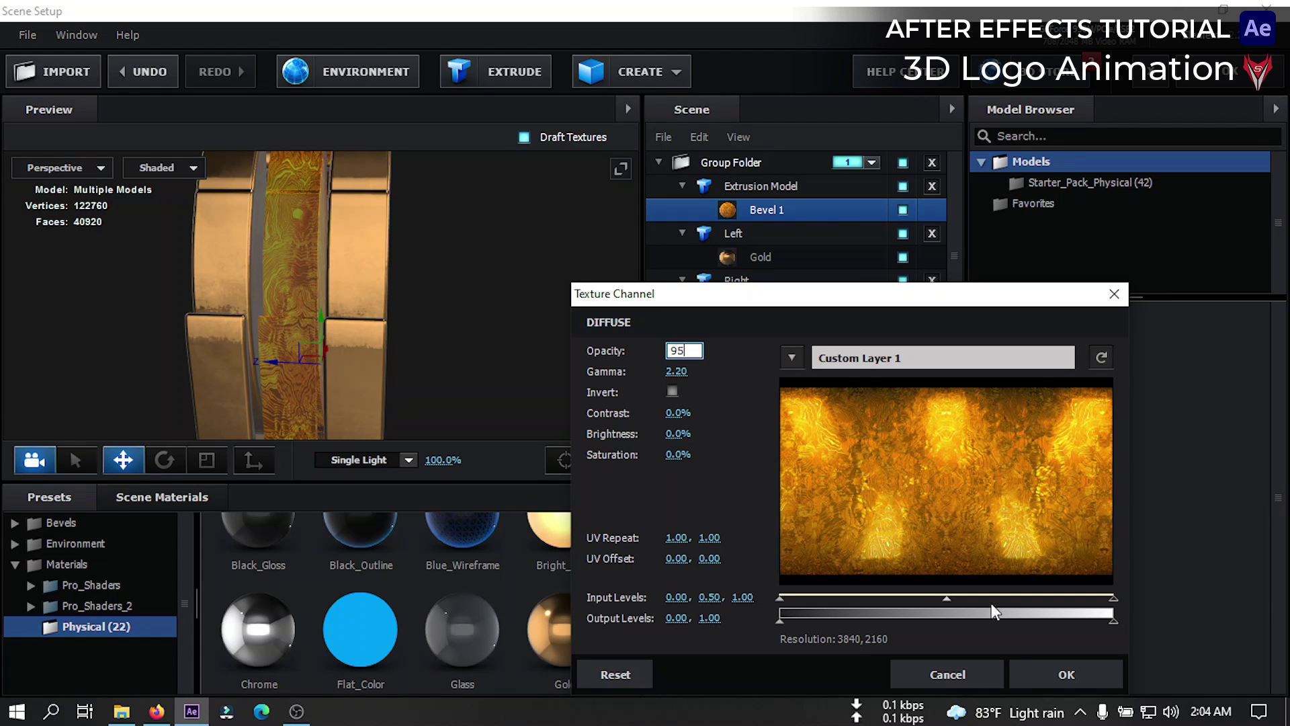
click(1066, 674)
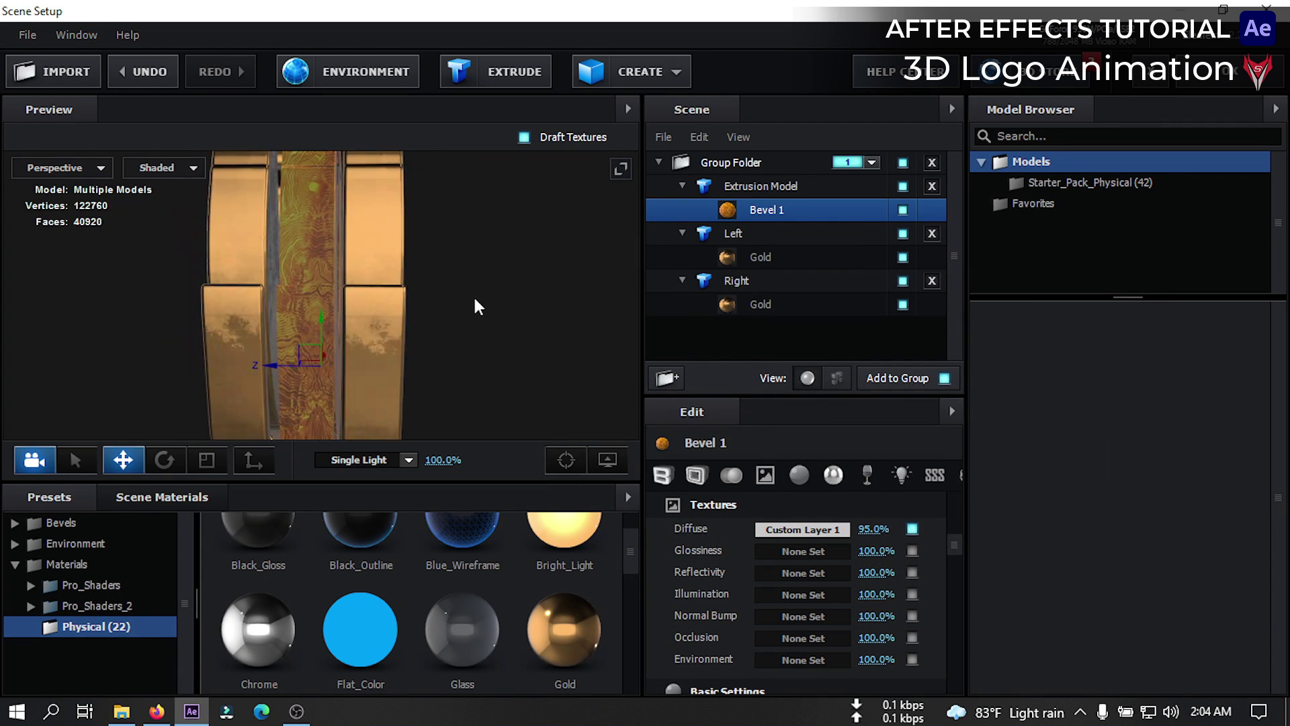
Move the Left and Right models inward along Z to close the gaps around the middle textured model
click(738, 234)
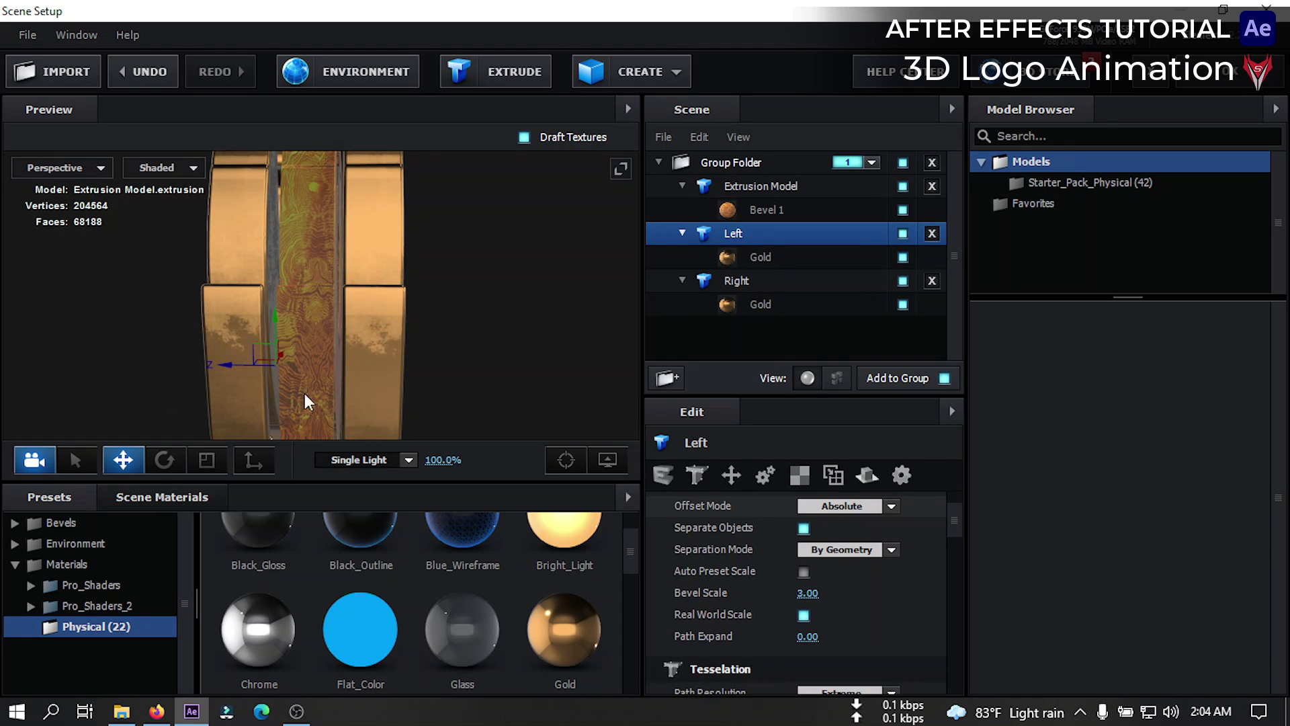
drag(244, 364, 264, 361)
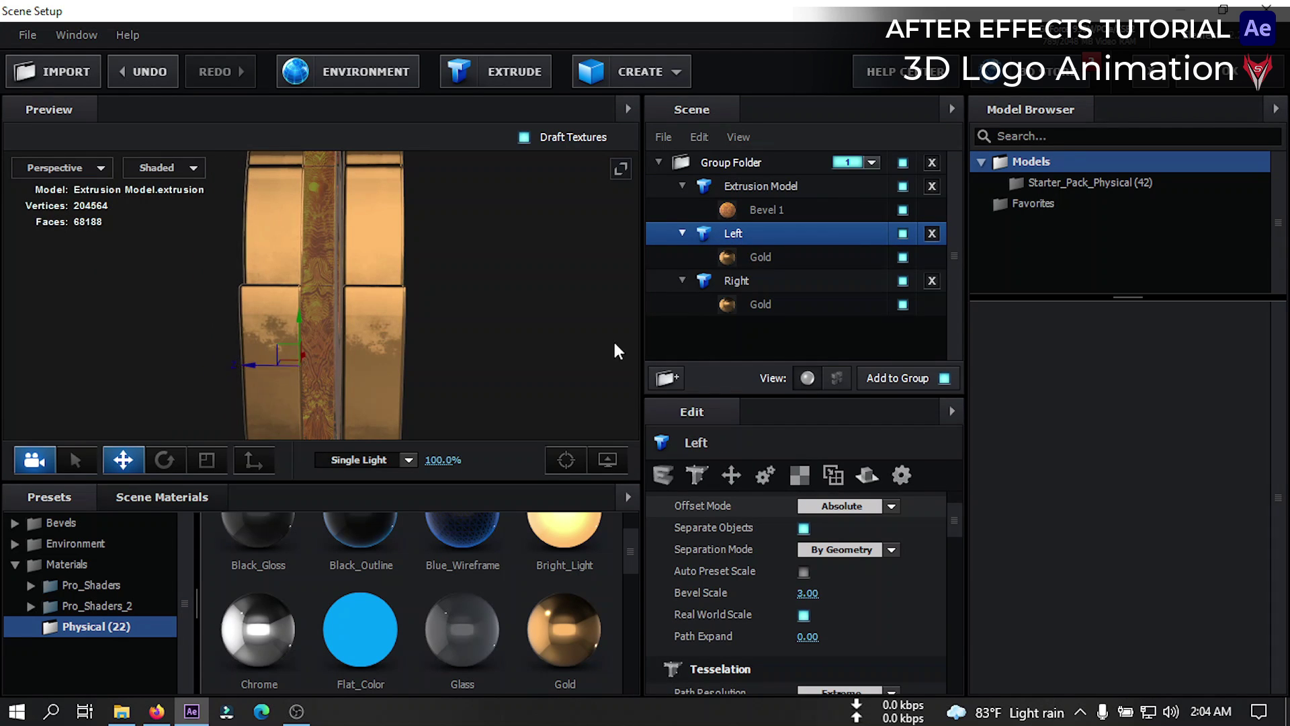
click(759, 282)
drag(317, 366, 279, 368)
click(270, 365)
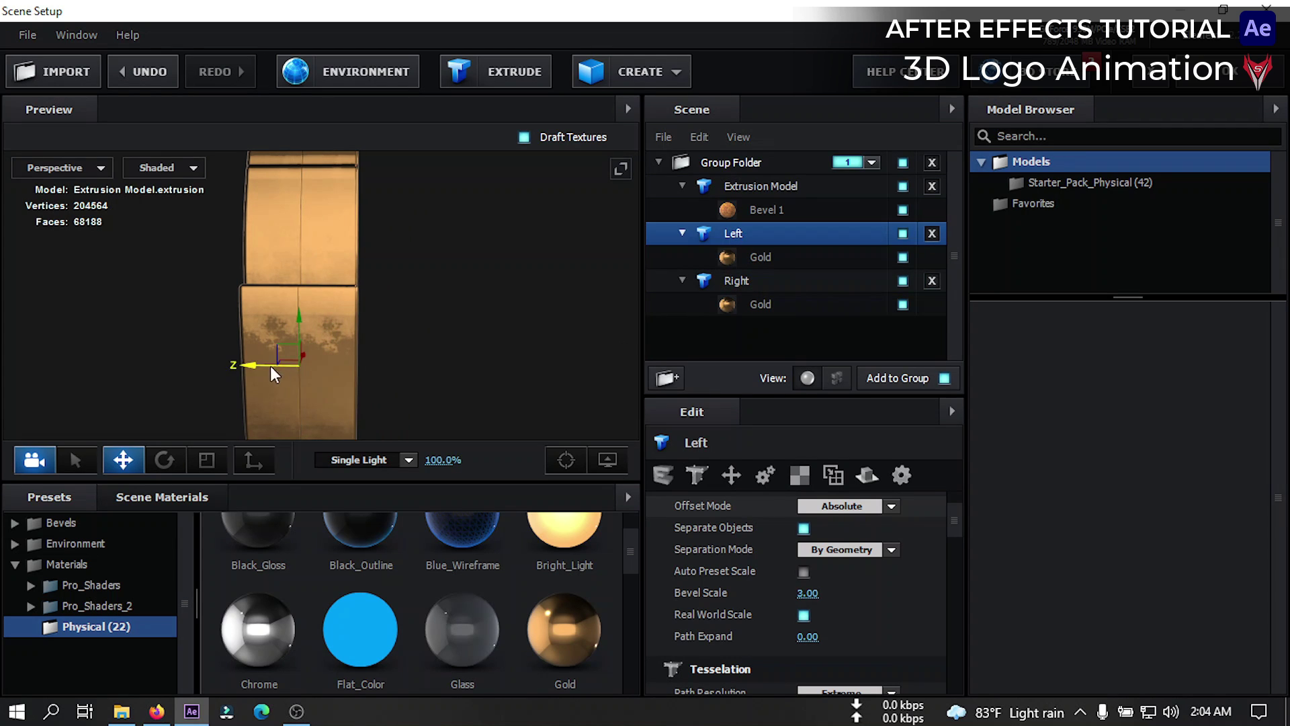
Duplicate the Left model together with its Gold material
mouse_move(337, 388)
mouse_down()
mouse_move(308, 367)
mouse_move(316, 388)
mouse_up()
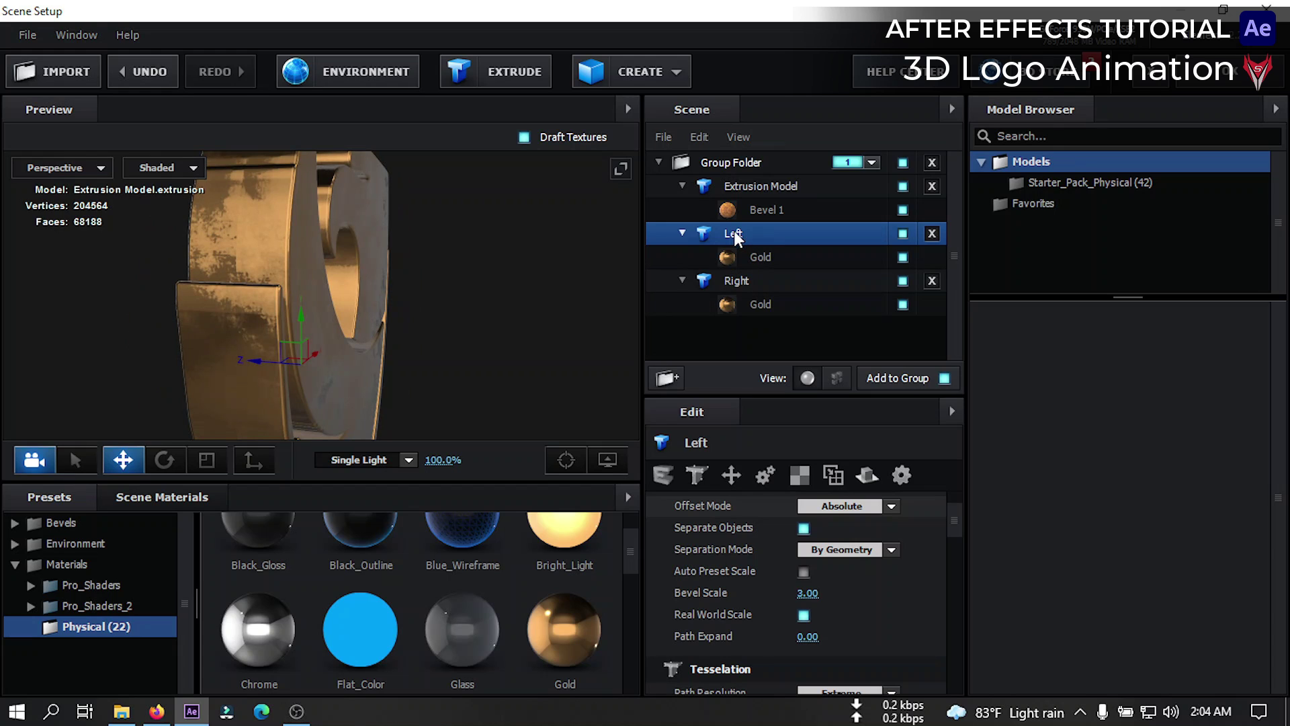
drag(464, 339, 410, 335)
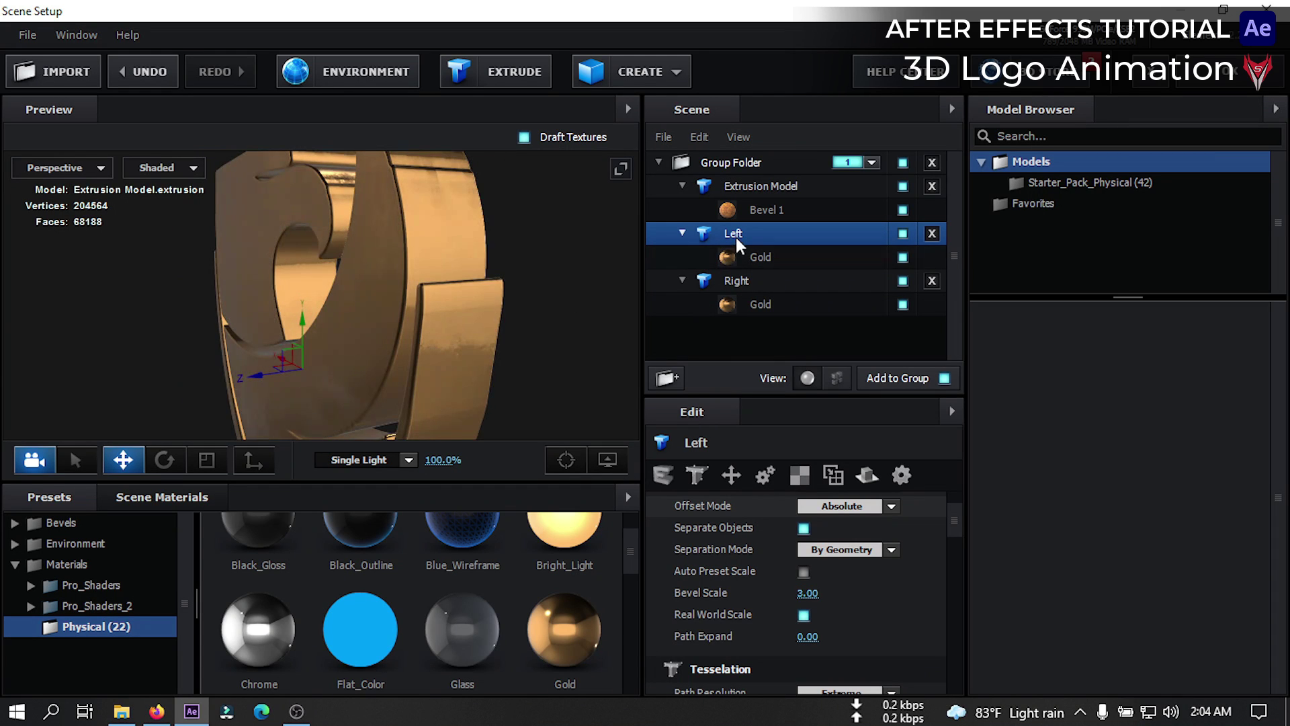
right_click(736, 234)
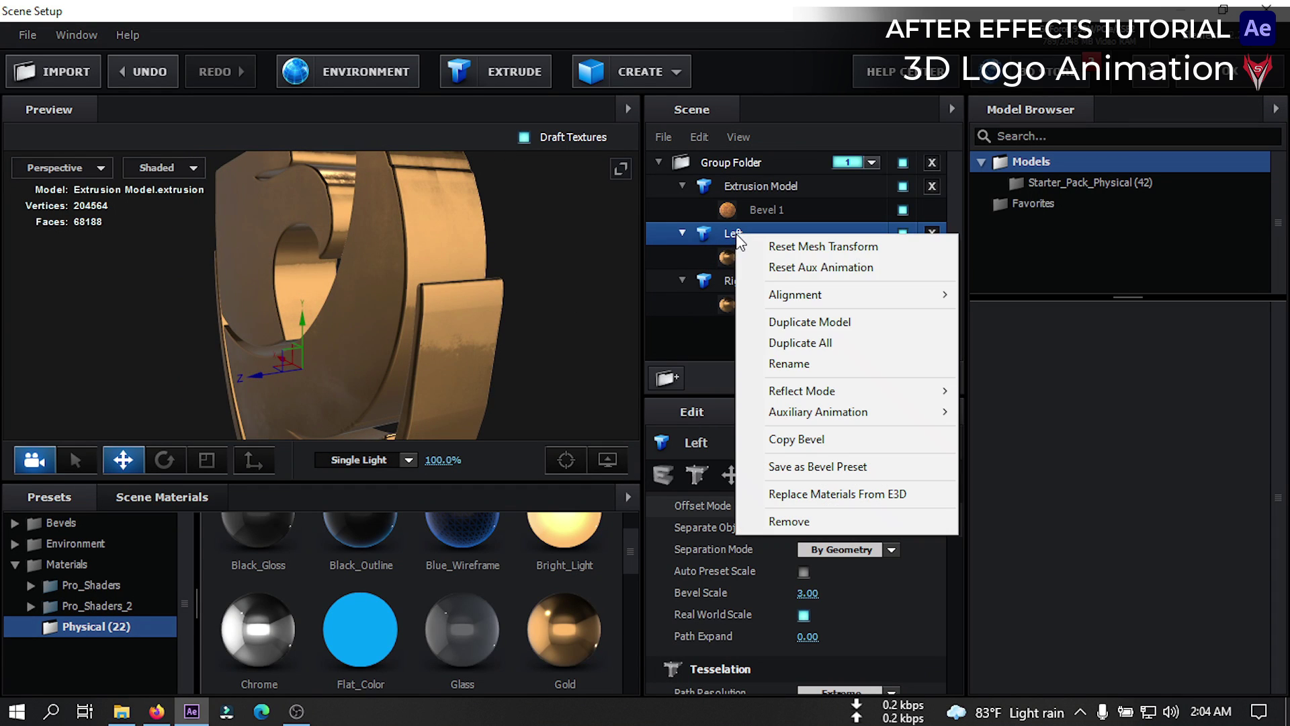
click(809, 341)
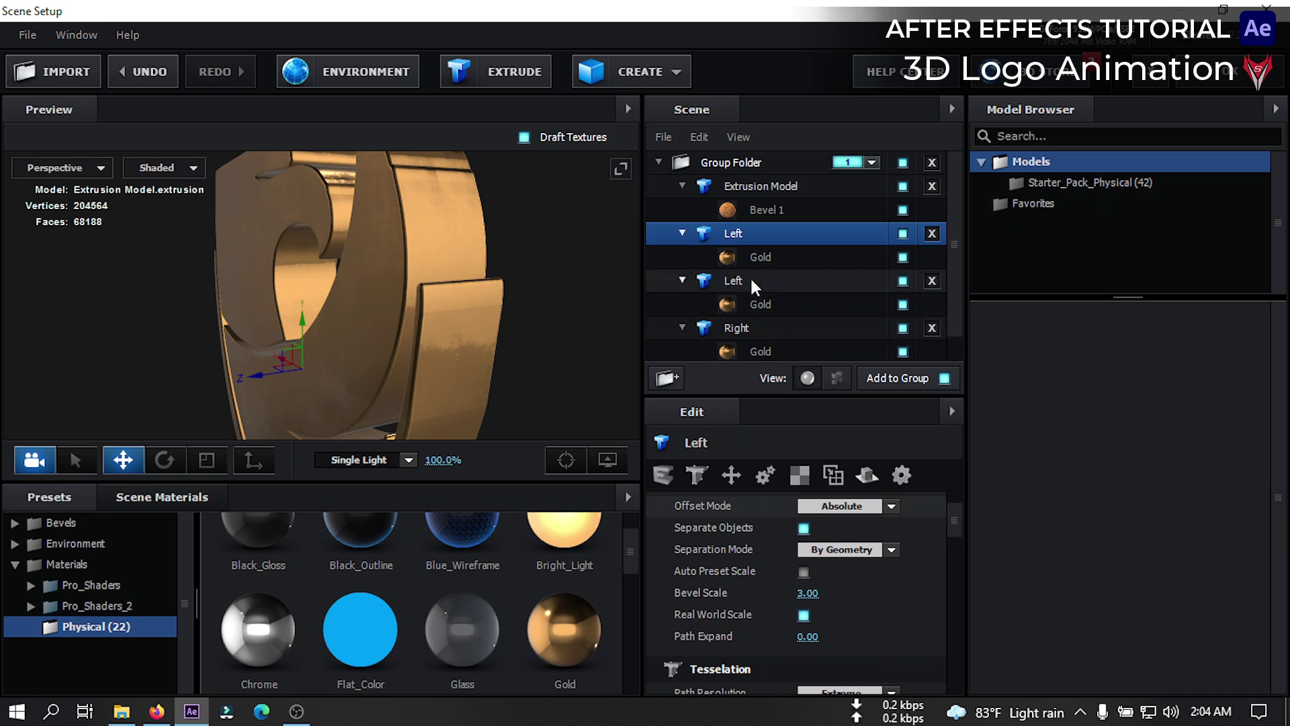
Enable Bevel Outline on the second Left model's Gold material and pull that model outward along Z
click(750, 276)
click(769, 304)
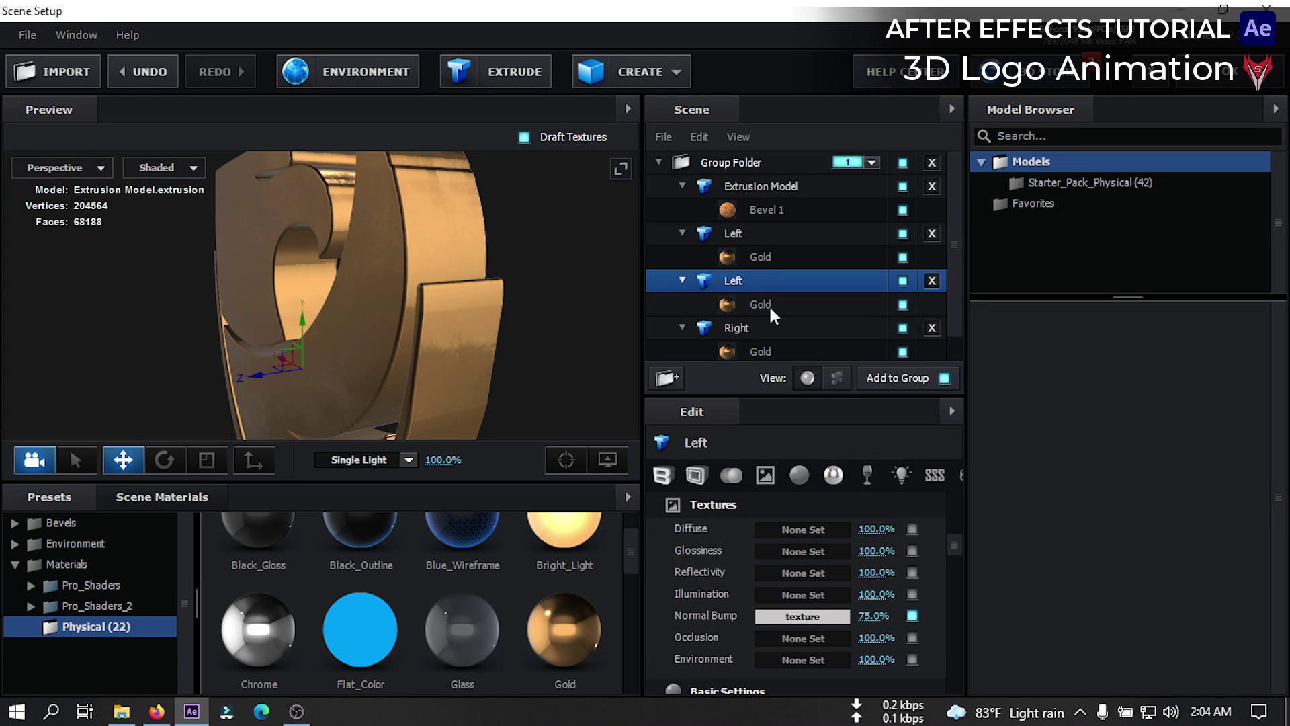
click(696, 477)
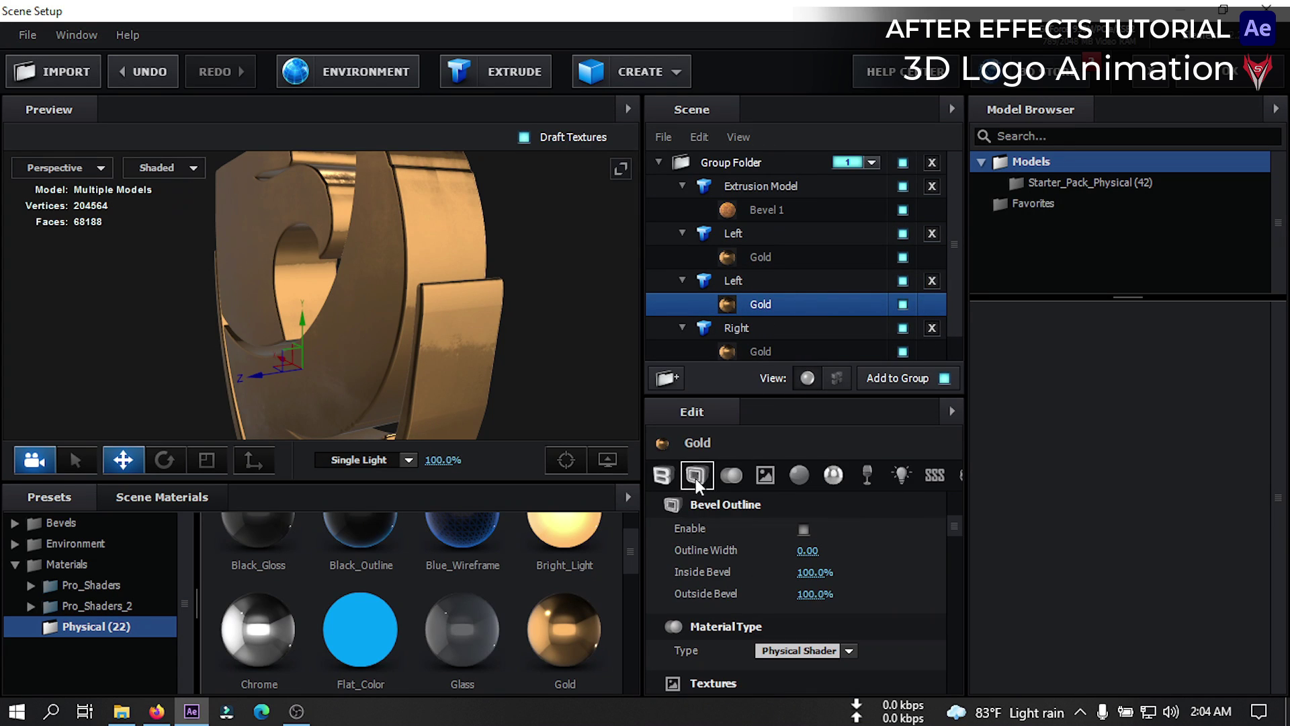
click(804, 530)
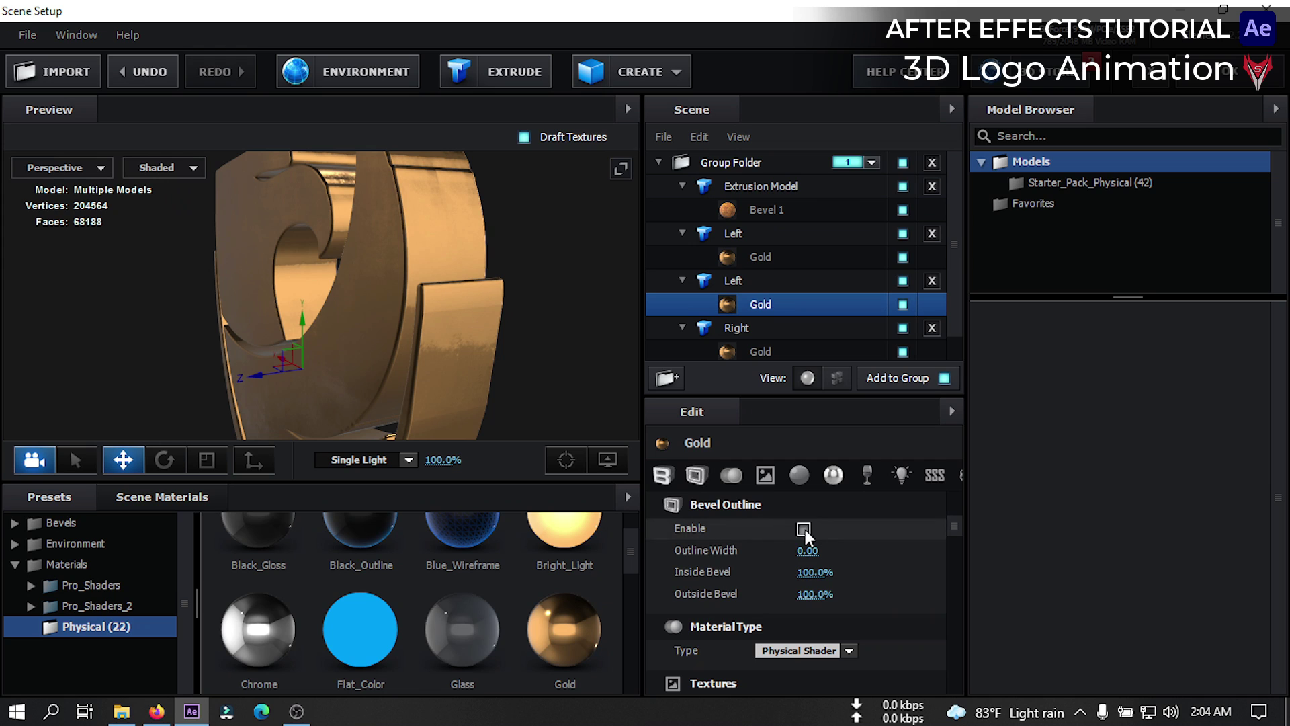
drag(265, 376, 207, 382)
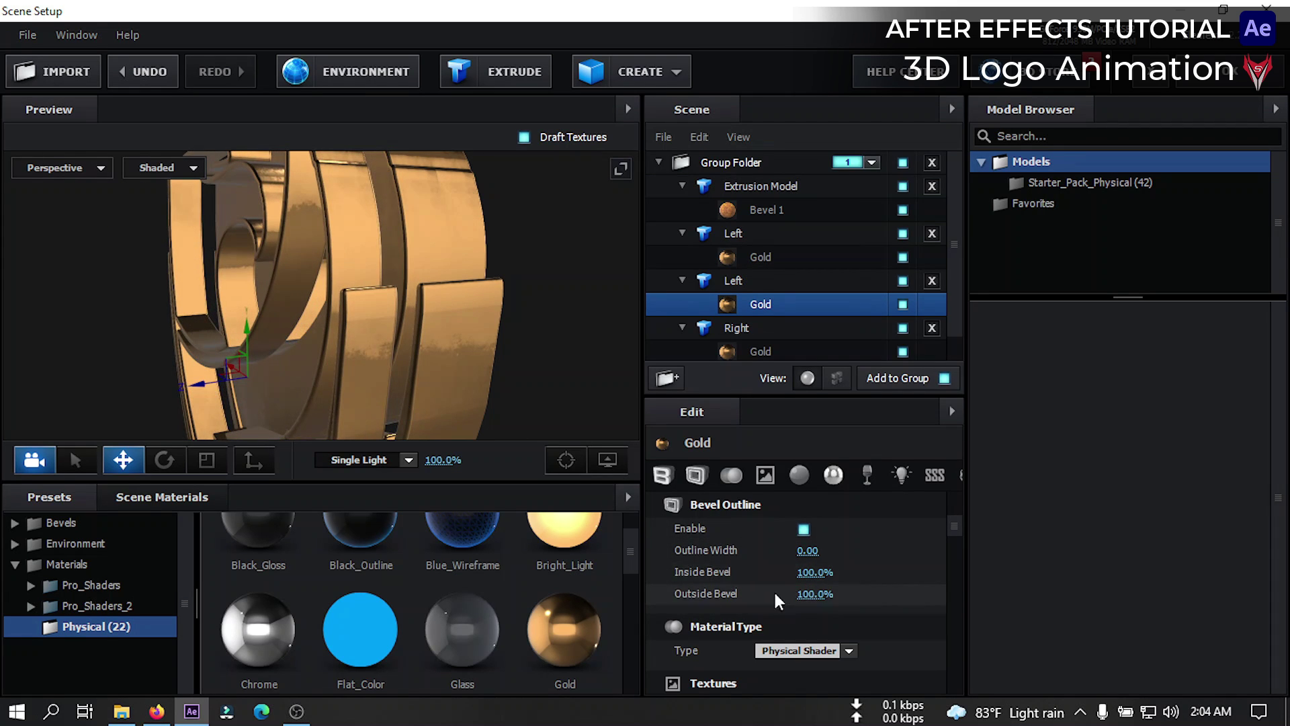
Set the second Left model's Gold bevel Extrude to 0 and move the model inward along Z against the logo's face
click(663, 475)
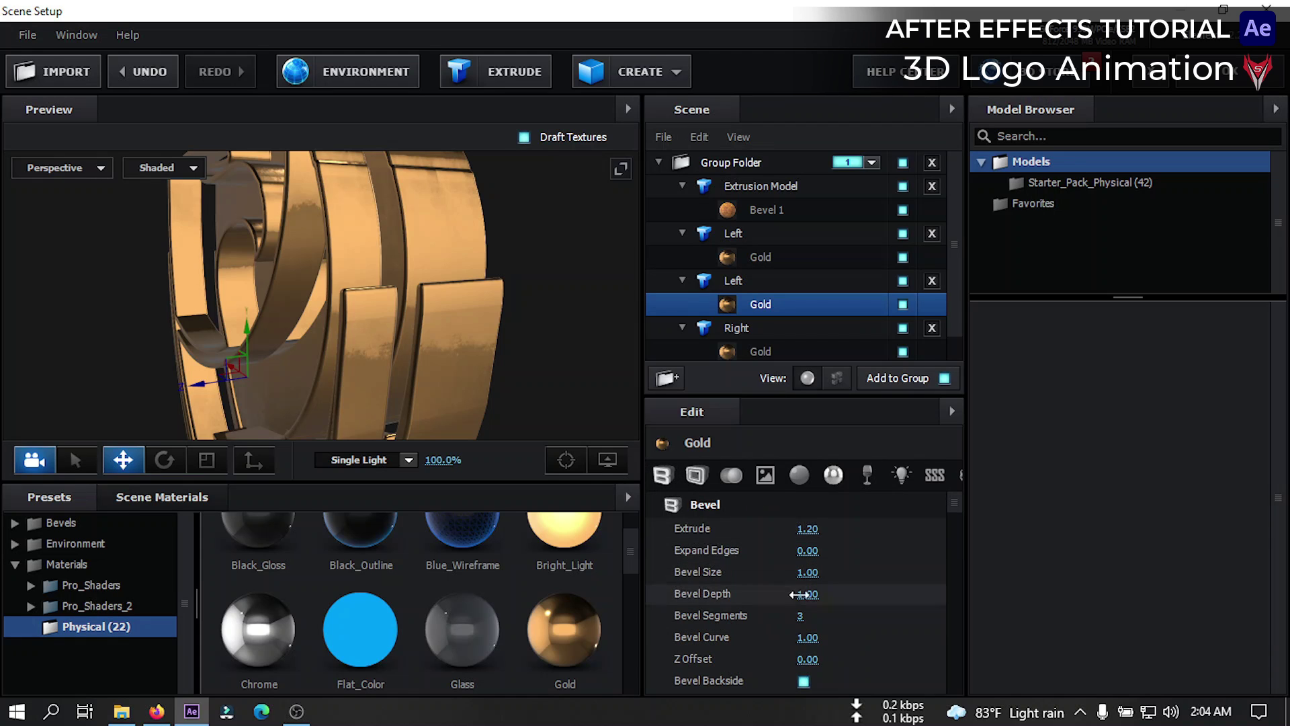
click(808, 530)
text(0)
key(Return)
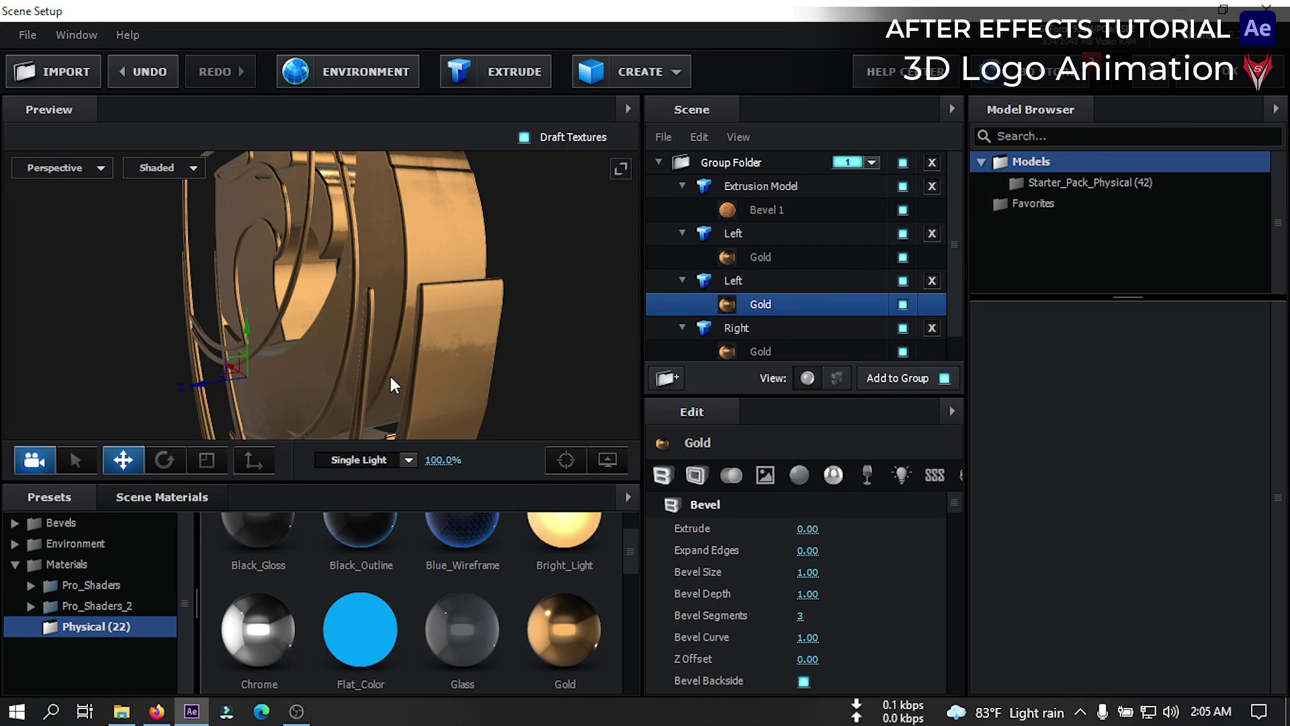
mouse_move(389, 361)
mouse_down()
mouse_move(372, 360)
mouse_move(379, 348)
mouse_up()
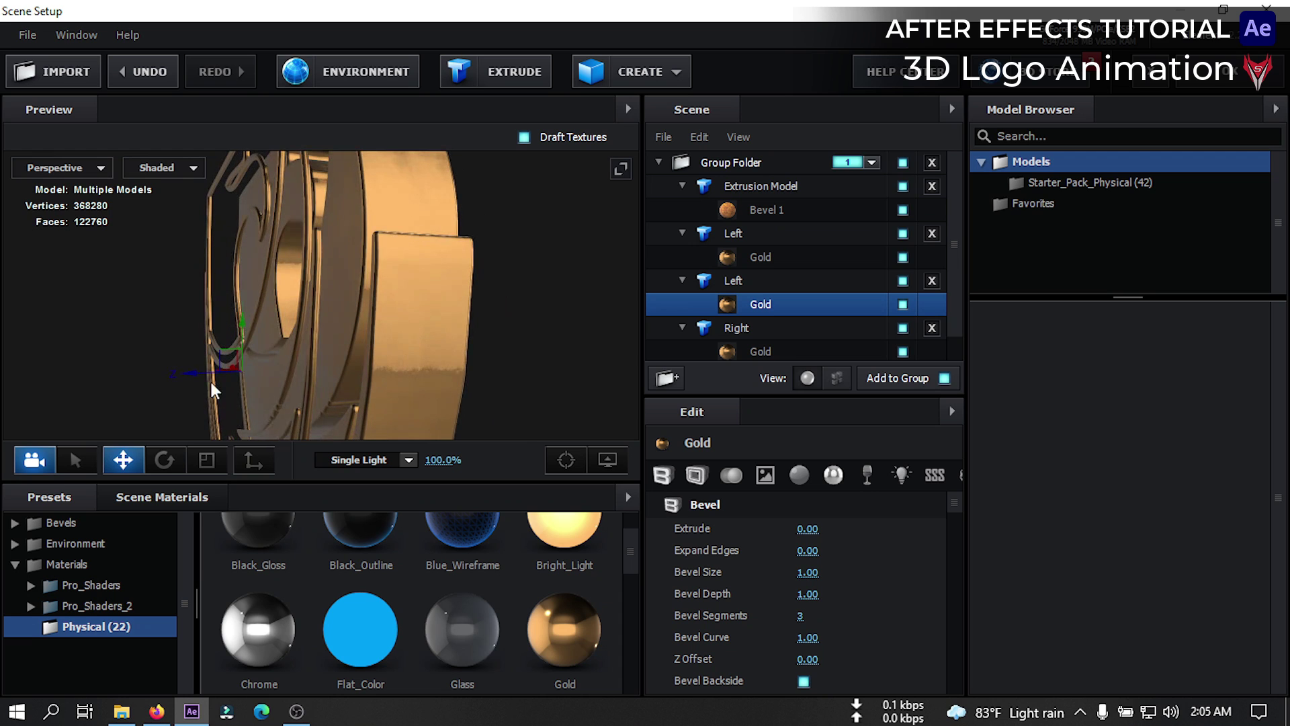
drag(195, 372, 237, 372)
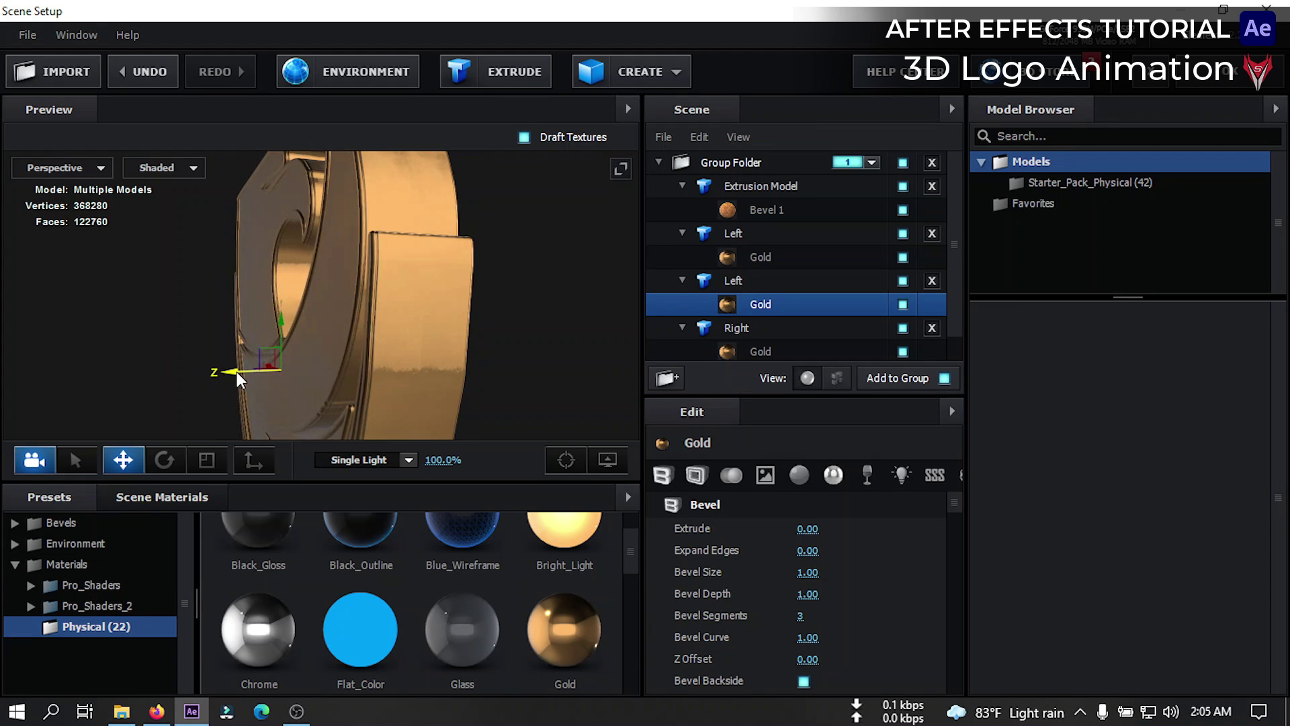
Duplicate the Right model together with its Gold material
mouse_move(341, 388)
mouse_down()
mouse_move(433, 370)
mouse_move(460, 383)
mouse_move(343, 386)
mouse_up()
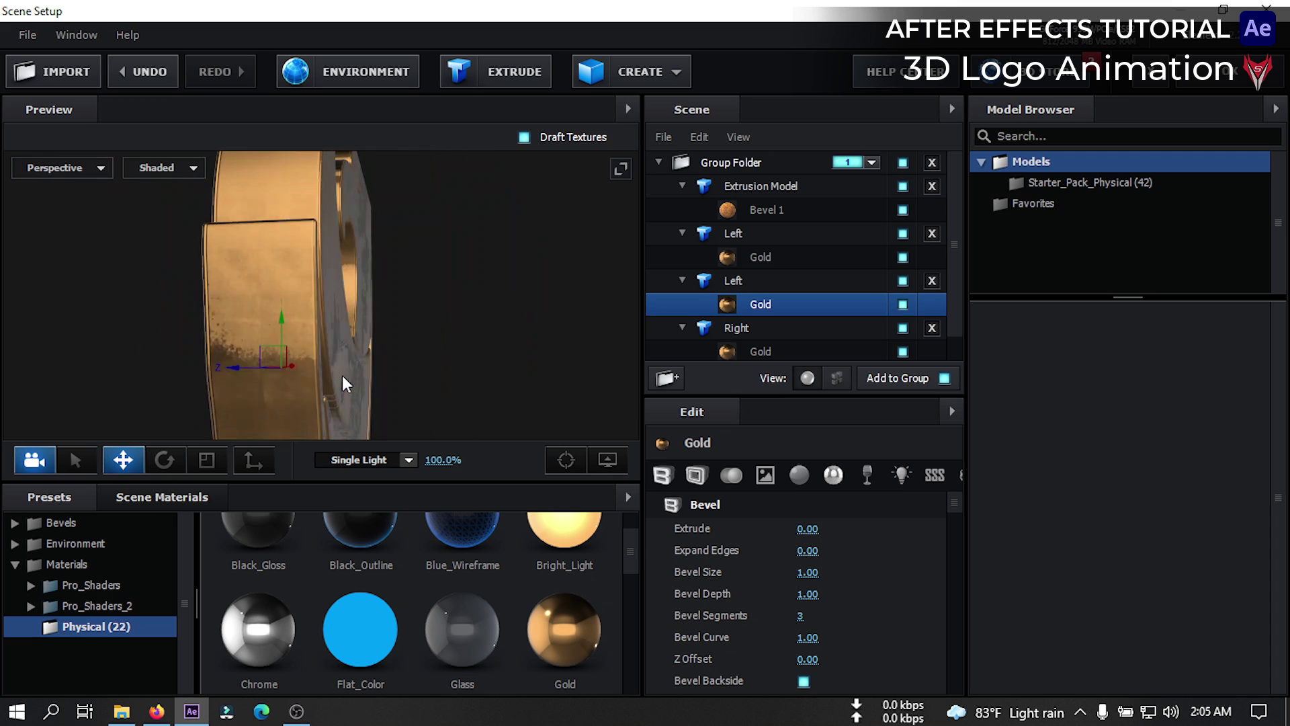
scroll(756, 333, down, 1)
click(747, 304)
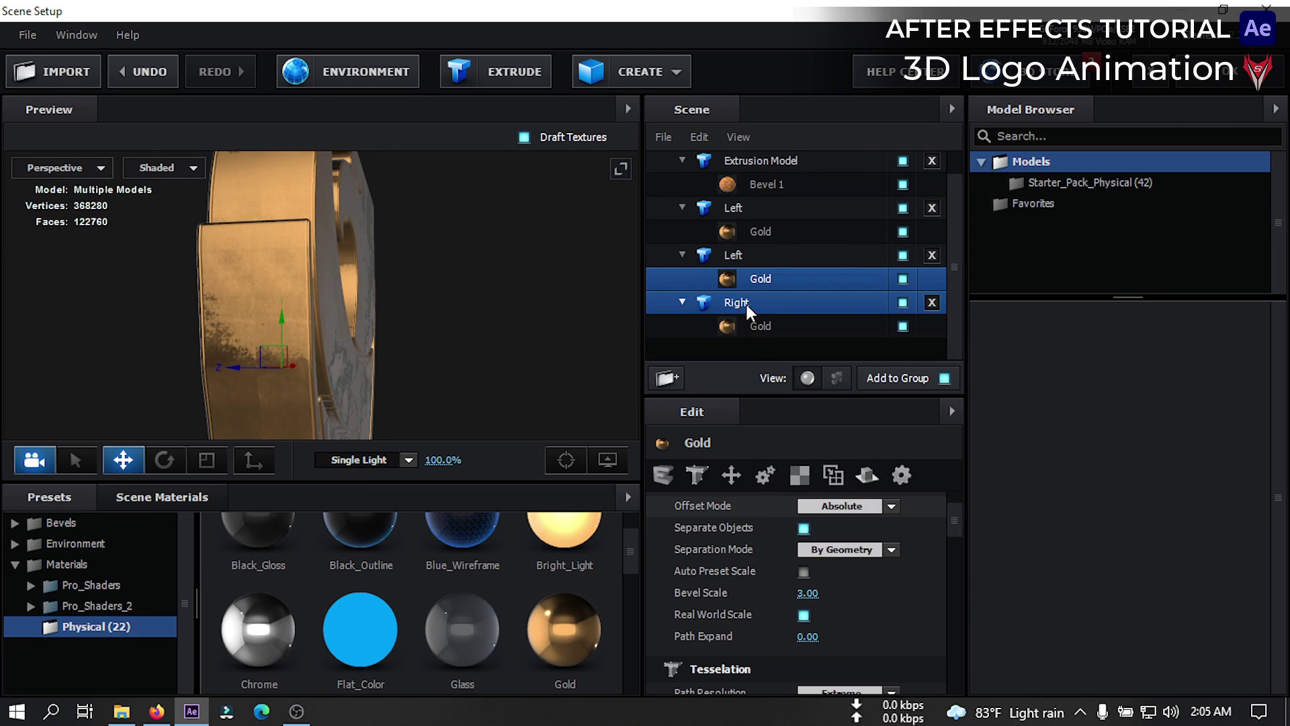
right_click(747, 305)
click(813, 393)
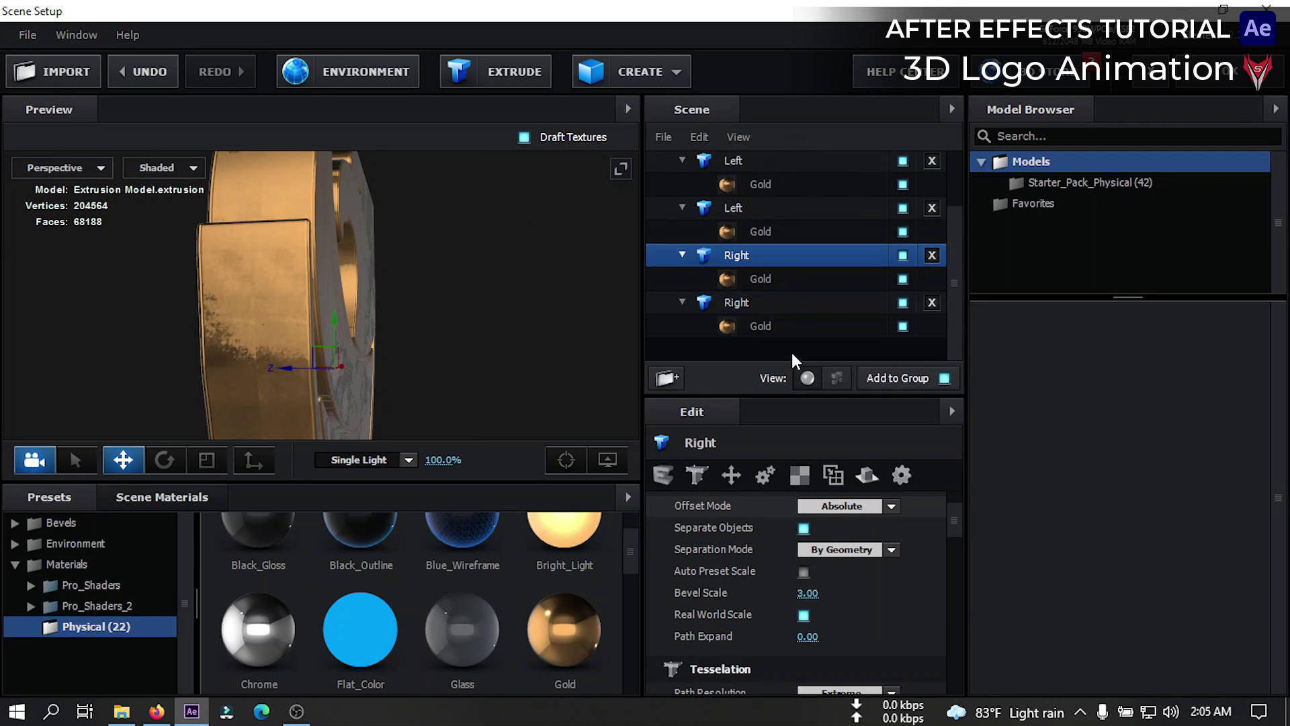
Enable Bevel Outline on the second Right model's Gold material
click(771, 327)
click(707, 485)
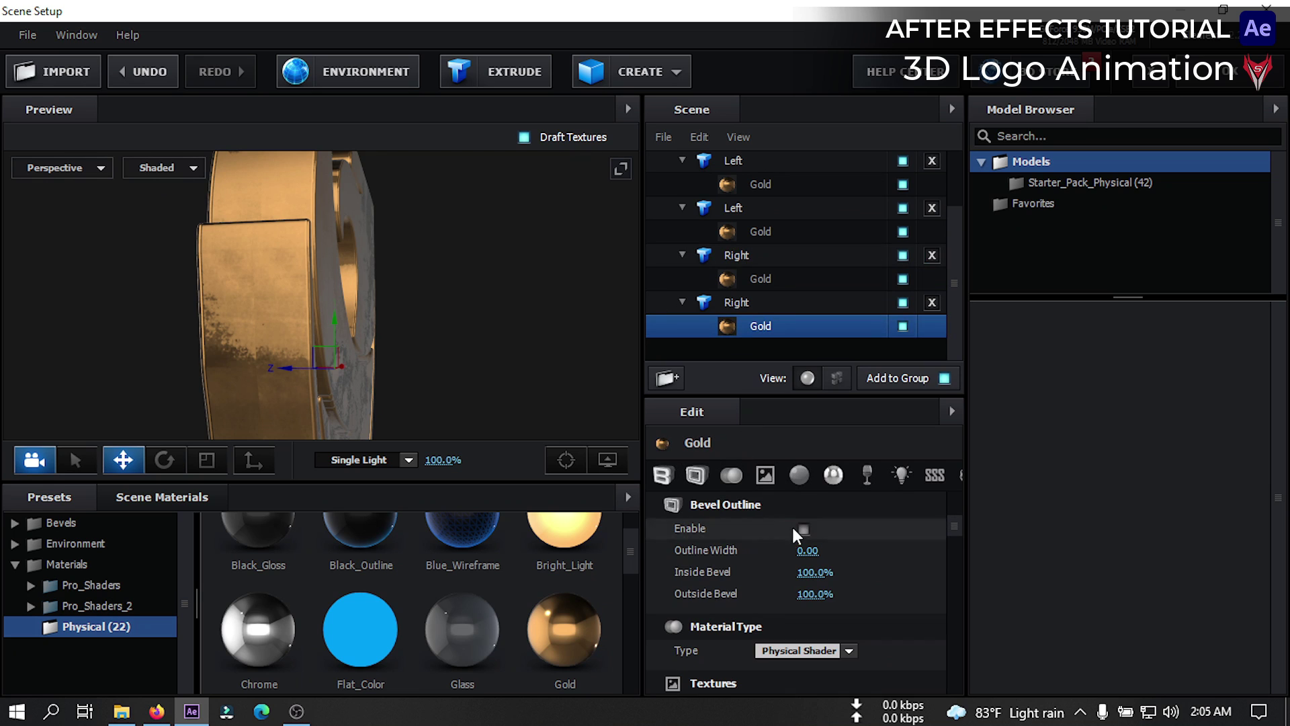
click(804, 529)
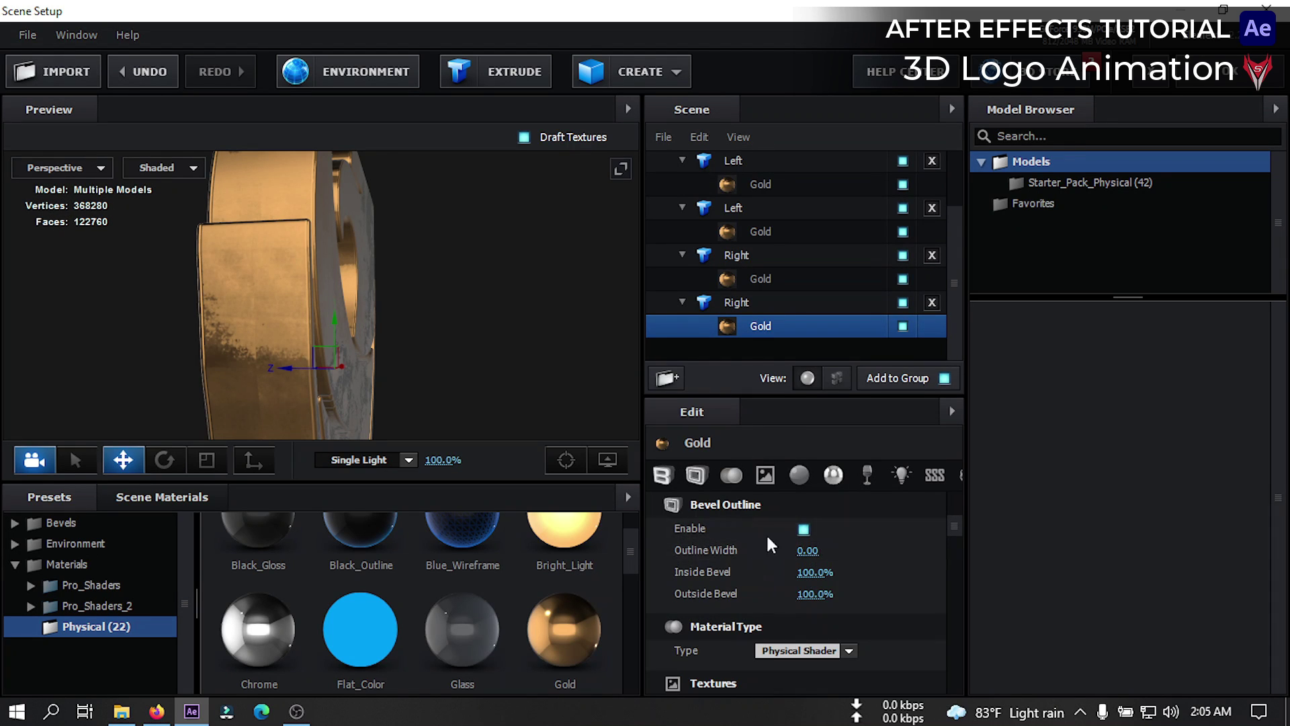
Set the second Right model's Gold bevel Extrude to 0 and position the model along Z at the logo's back face
scroll(766, 544, up, 3)
scroll(762, 568, up, 1)
click(808, 529)
text(0)
key(Return)
drag(289, 368, 671, 321)
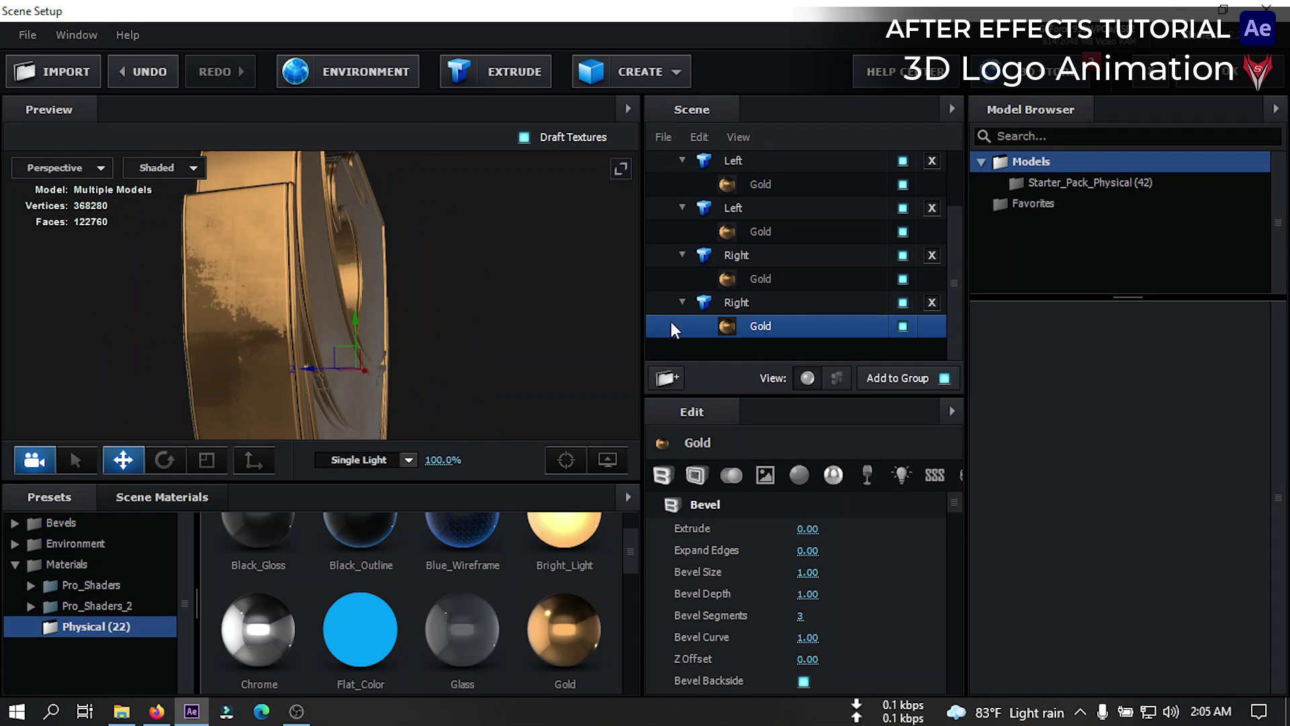
Collapse the Extrusion Model and all Left and Right models in the group folder to hide their materials
click(682, 301)
click(680, 255)
click(680, 228)
click(680, 204)
click(680, 187)
drag(570, 340, 448, 303)
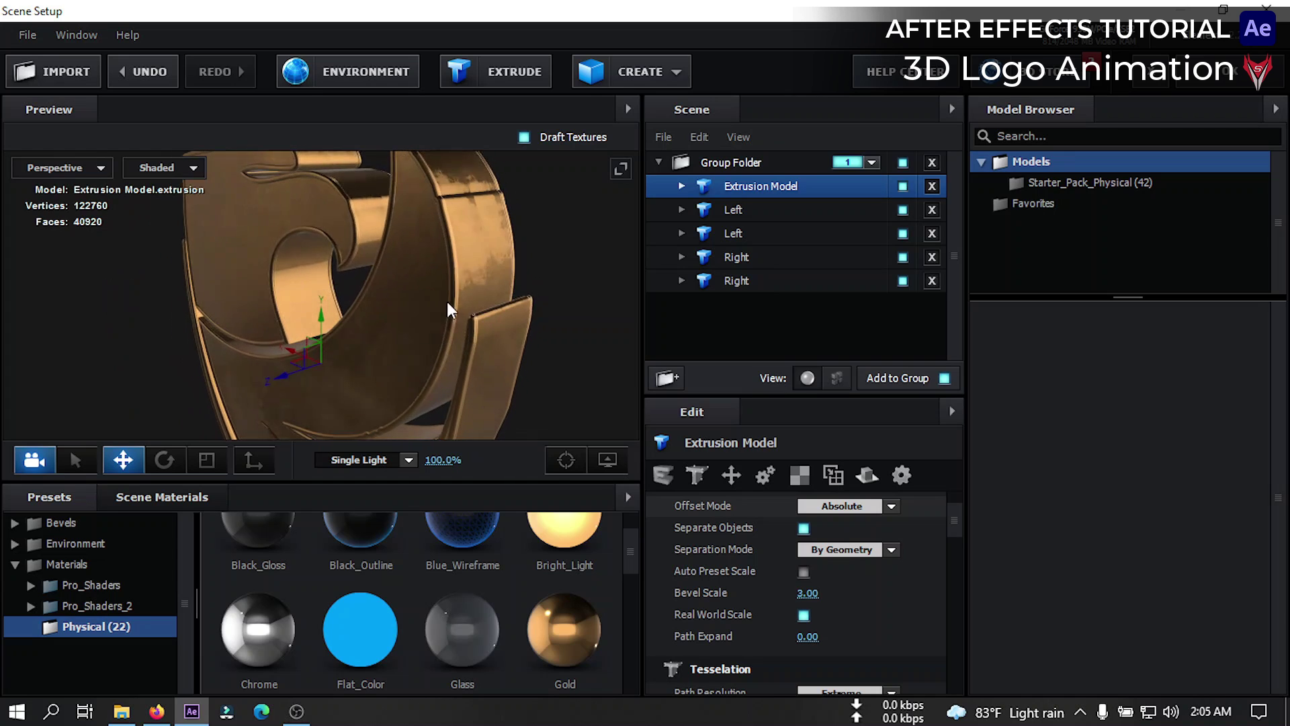
Assign both Left models to Auxiliary Animation Channel 1
click(743, 213)
right_click(742, 212)
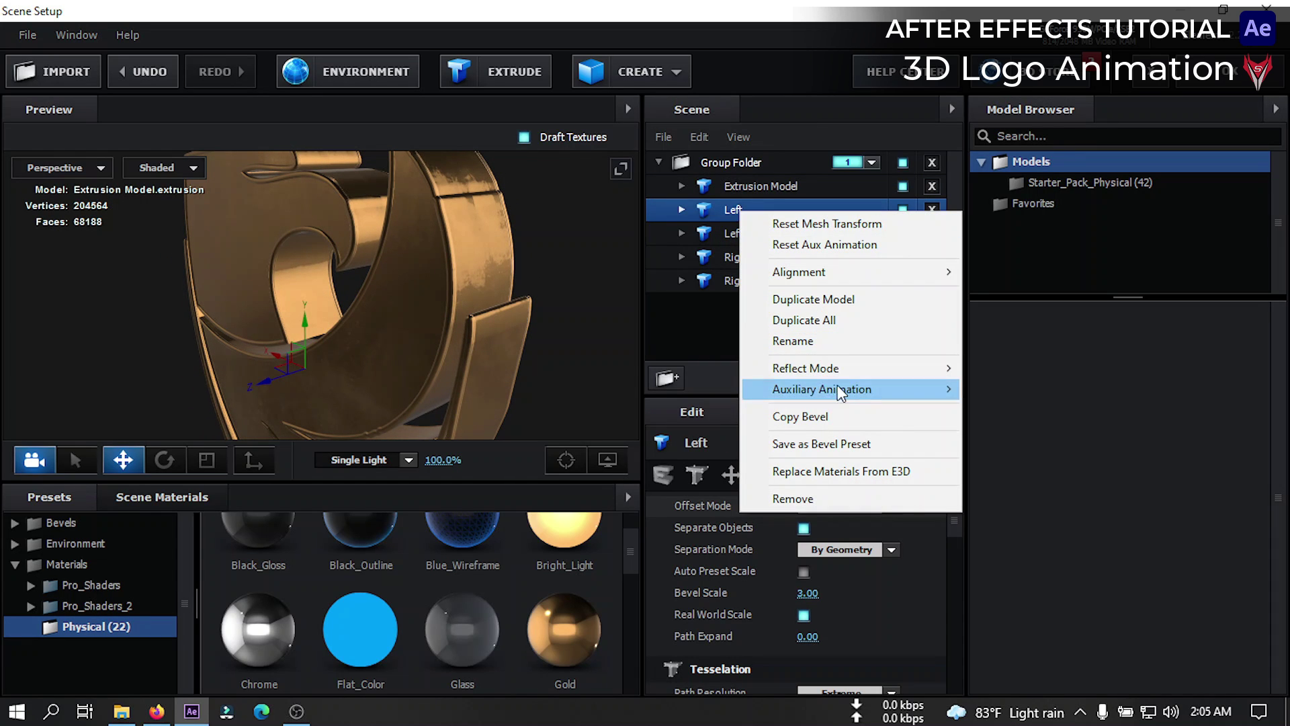
mouse_move(922, 397)
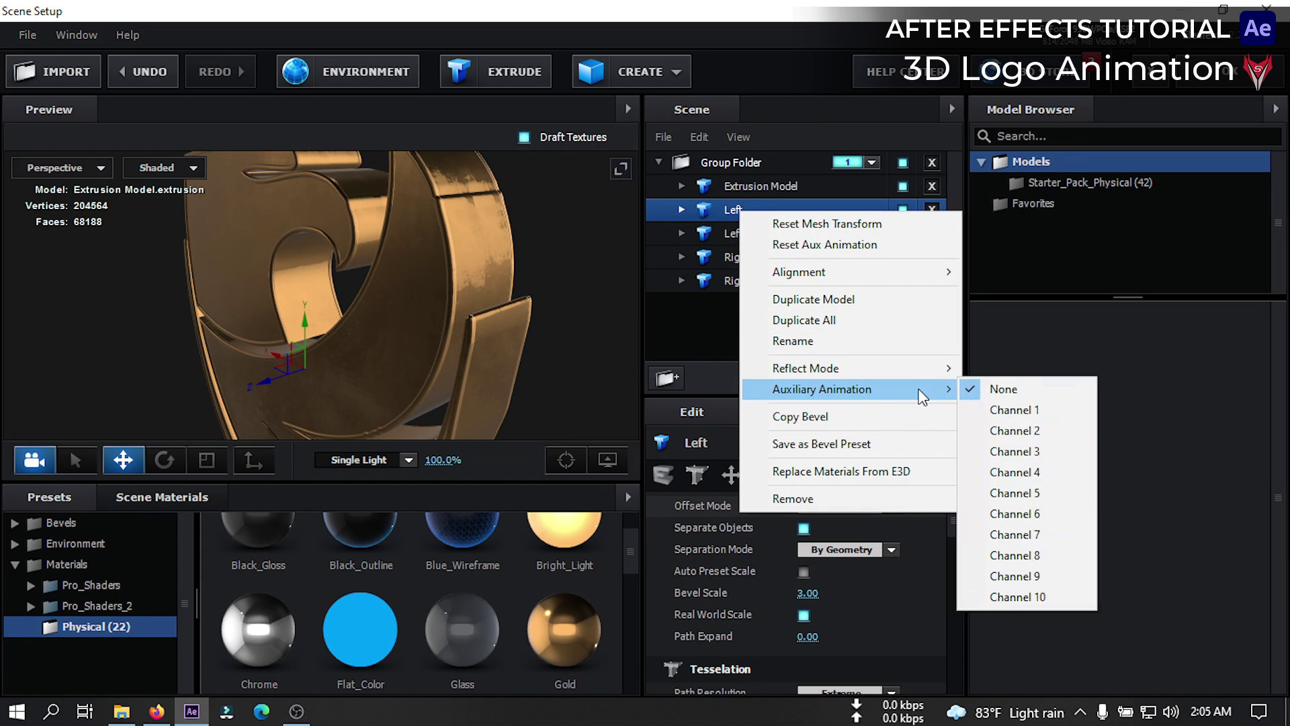
click(1028, 411)
click(732, 236)
right_click(733, 236)
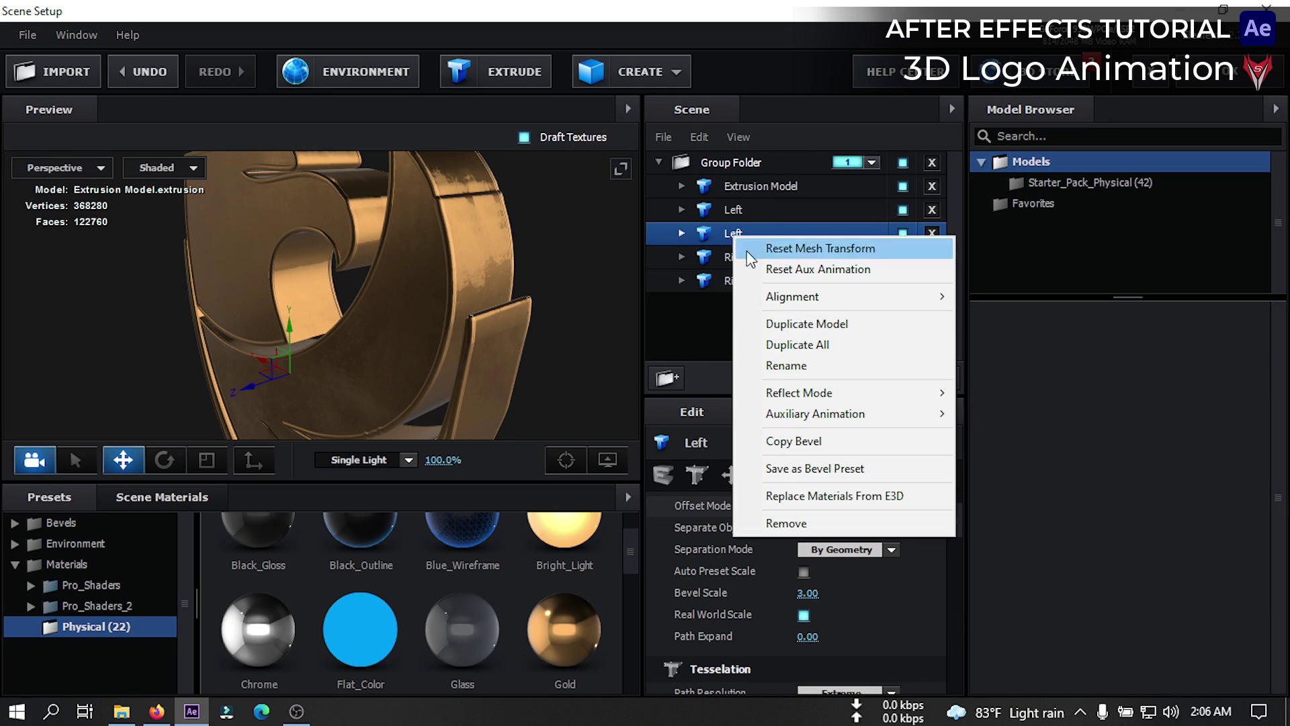
mouse_move(929, 415)
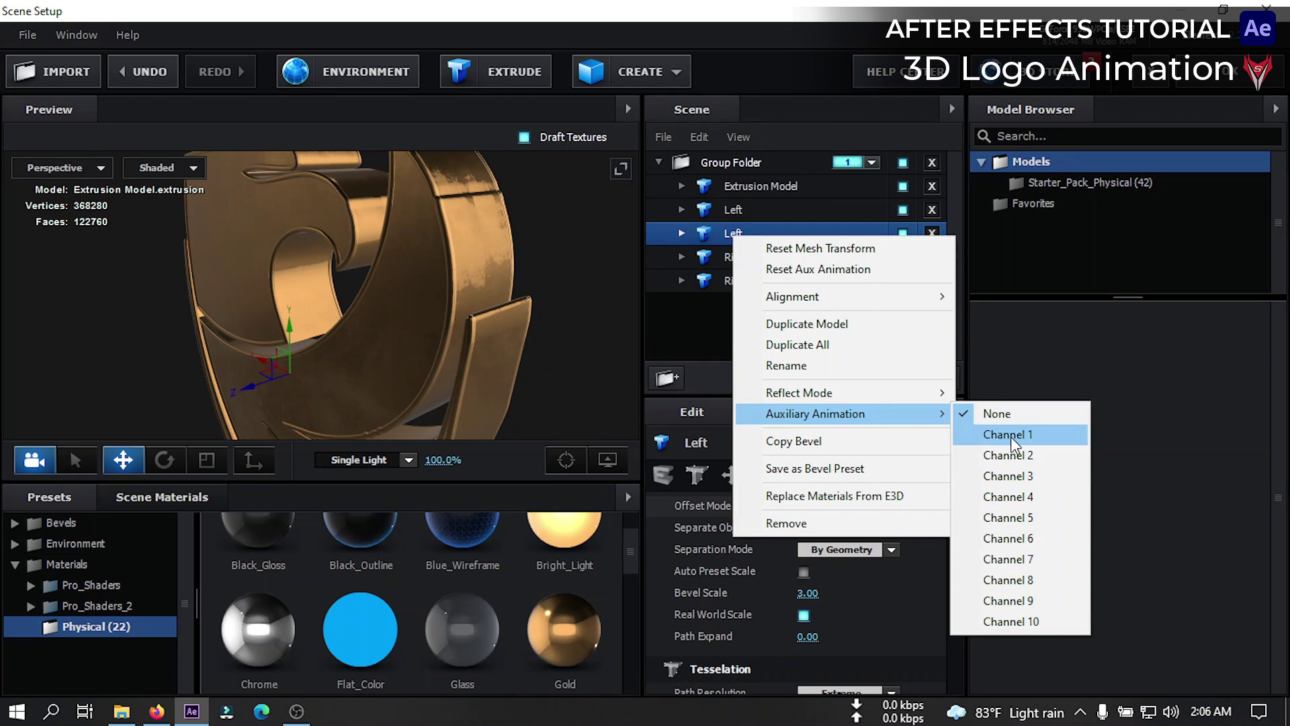
click(1011, 435)
Assign both Right models to Auxiliary Animation Channel 2 and accept the scene setup
click(744, 254)
right_click(745, 256)
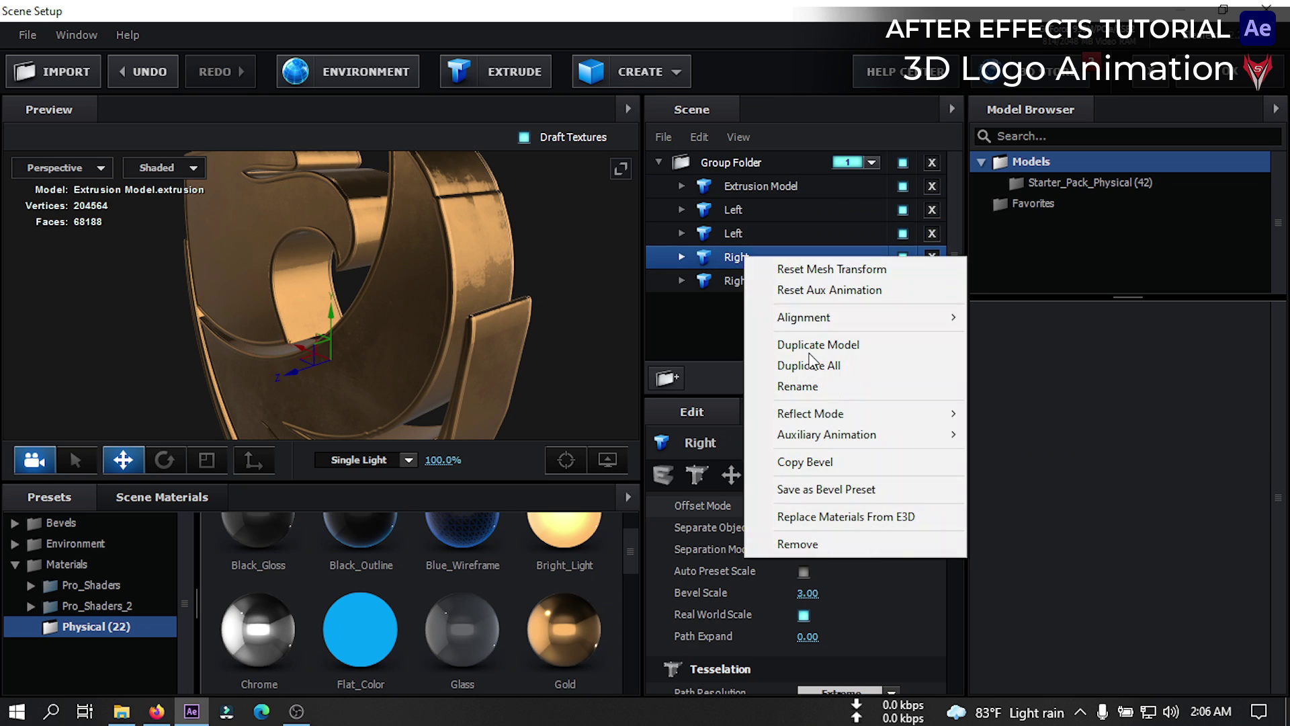
mouse_move(934, 434)
click(1026, 477)
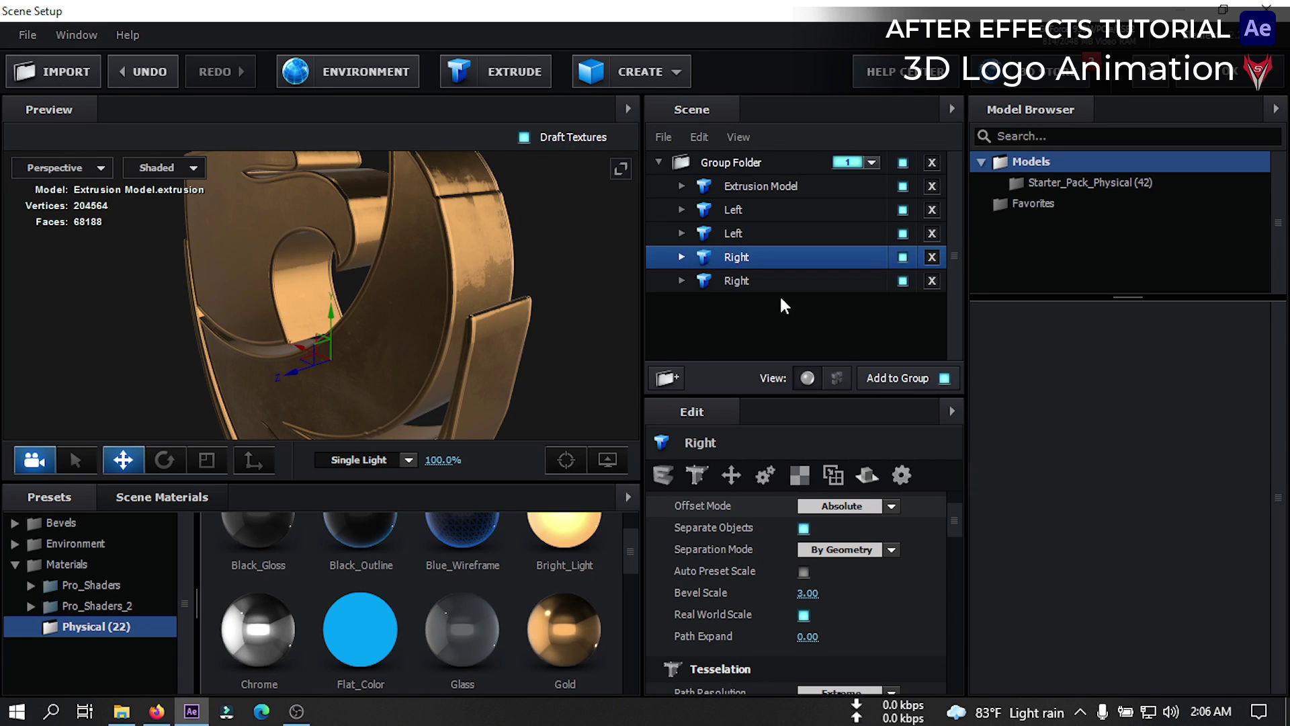
click(754, 279)
right_click(756, 281)
mouse_move(906, 469)
click(1049, 501)
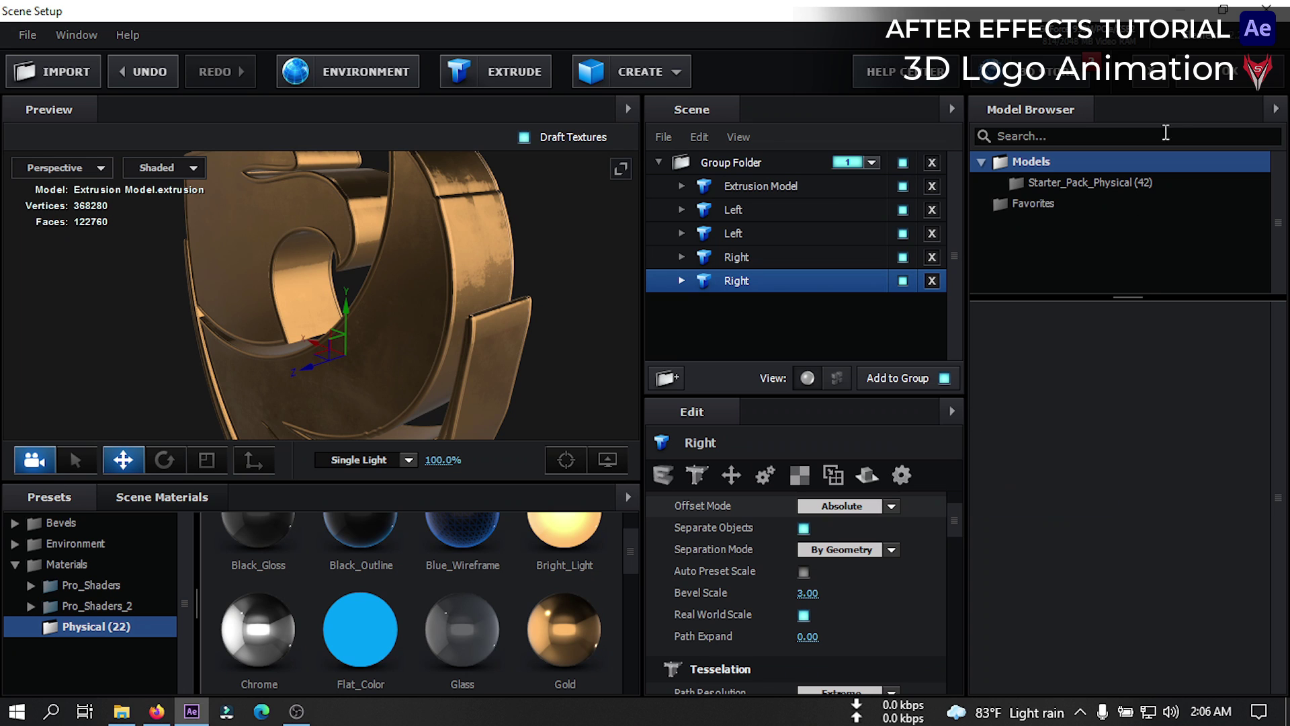
click(1237, 74)
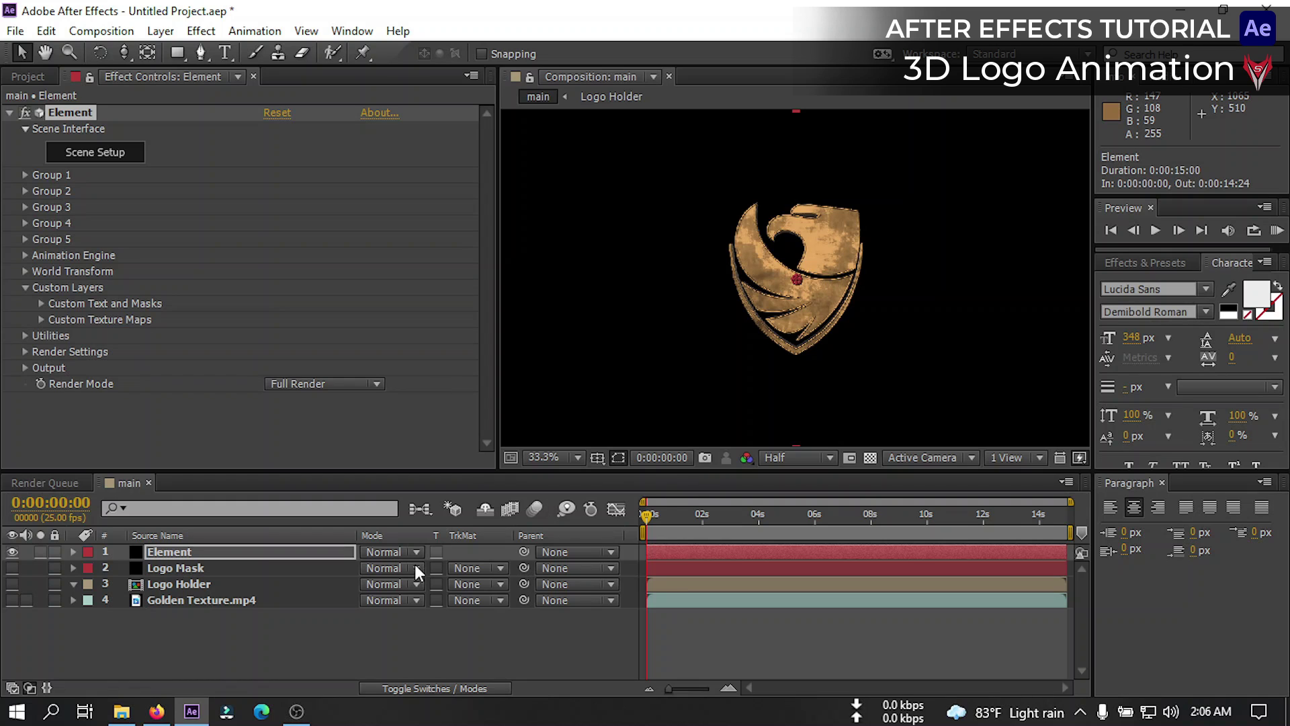
Add a two-node camera with the 24mm preset to the main composition
right_click(223, 643)
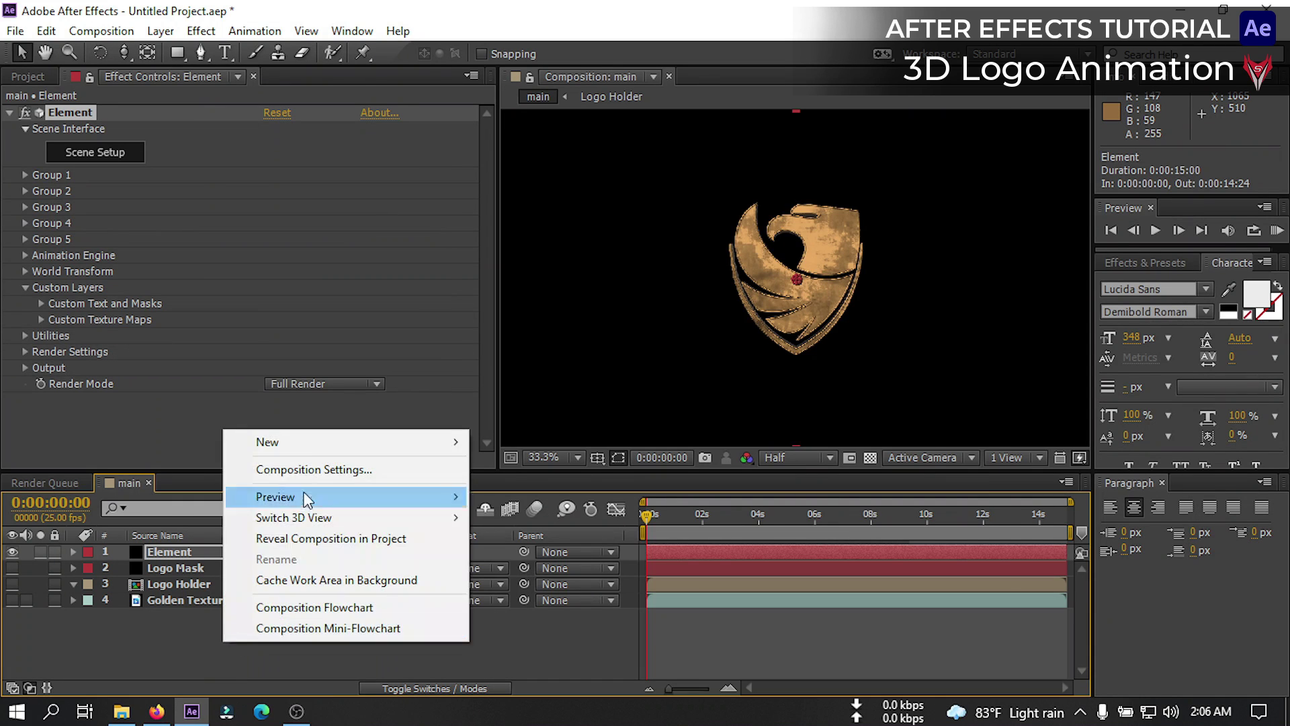
click(510, 522)
click(748, 219)
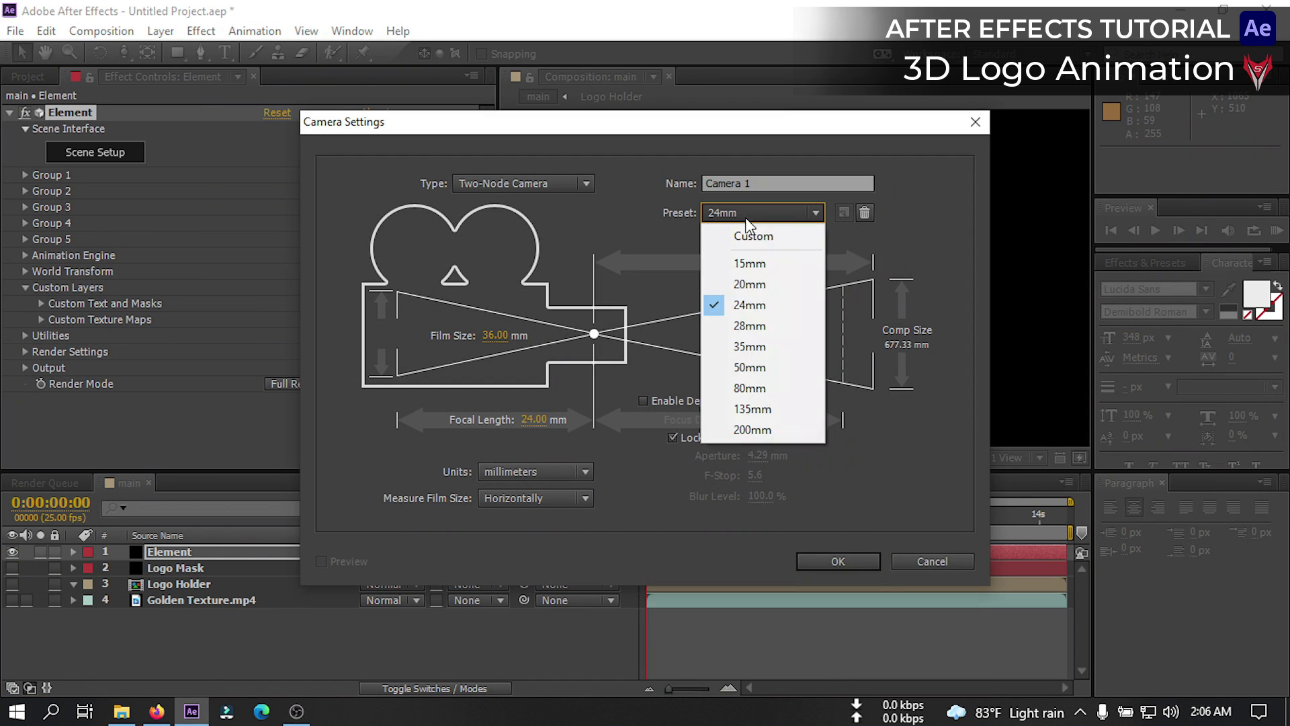
click(753, 310)
click(836, 561)
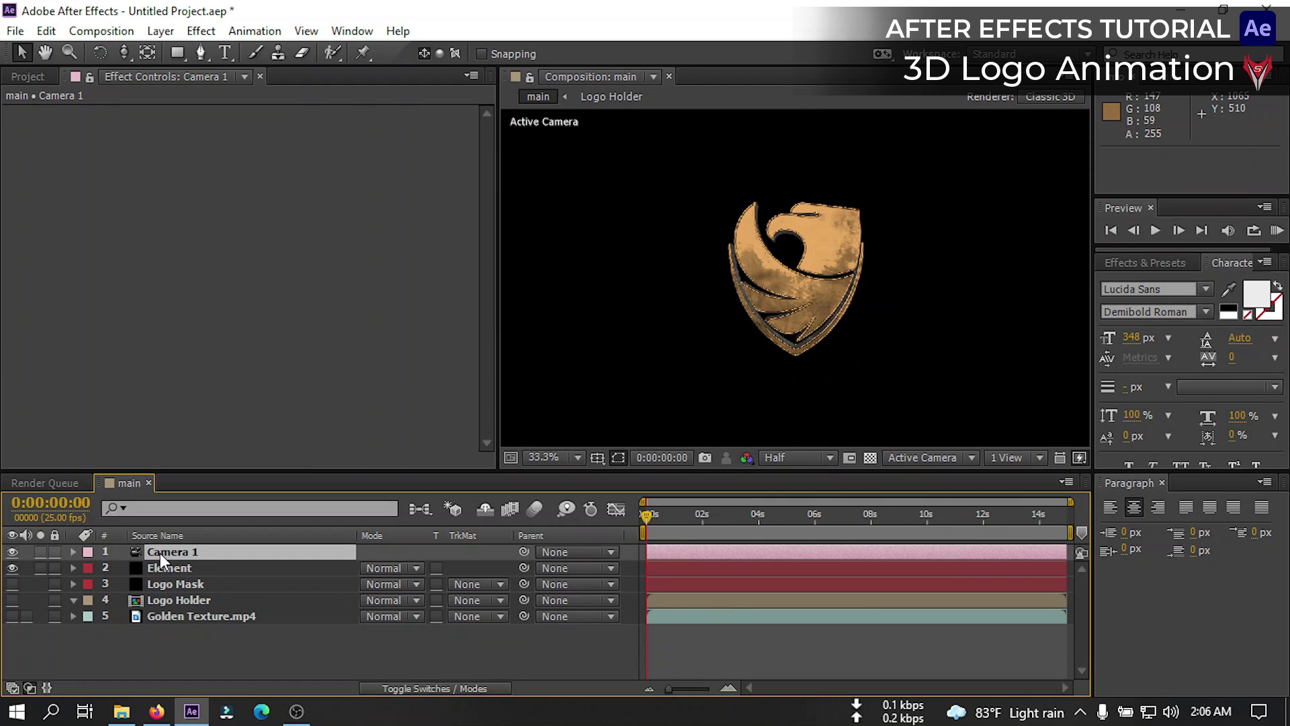
Duplicate Camera 1, trim the copy to start at 0:00:12:19, and switch off its visibility
click(47, 32)
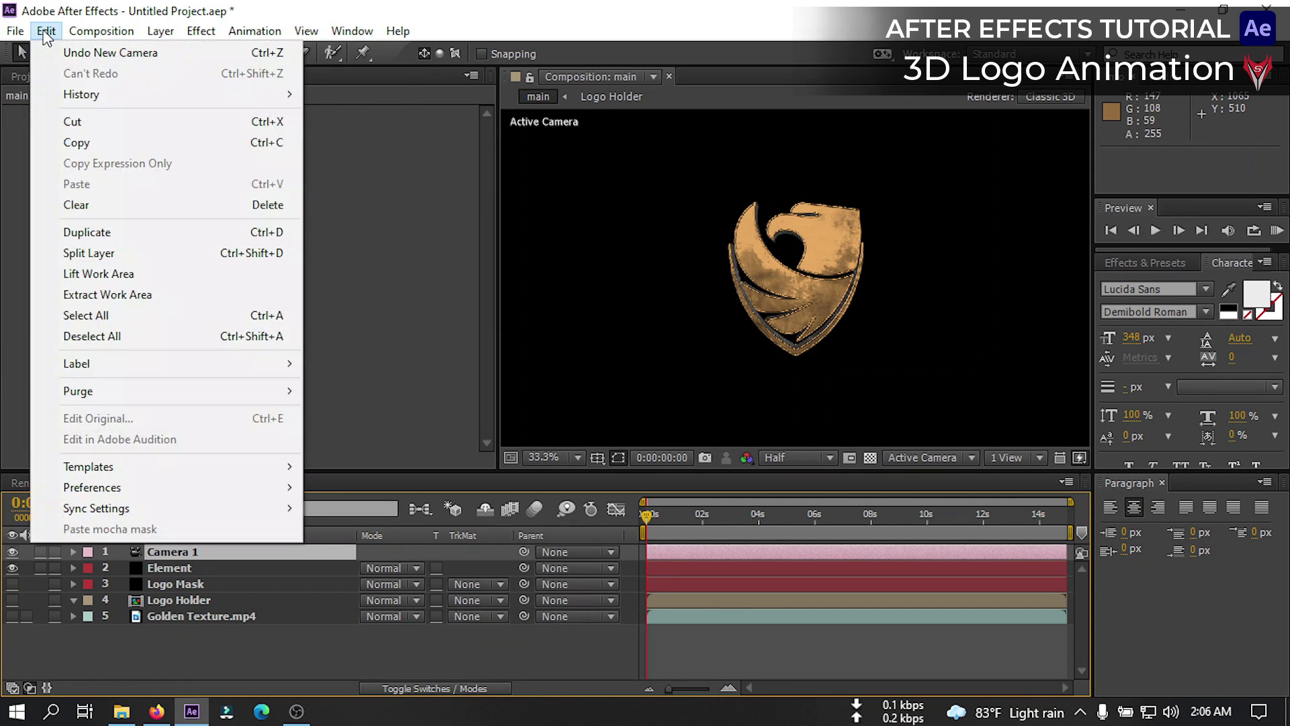
click(87, 232)
drag(651, 551, 1007, 547)
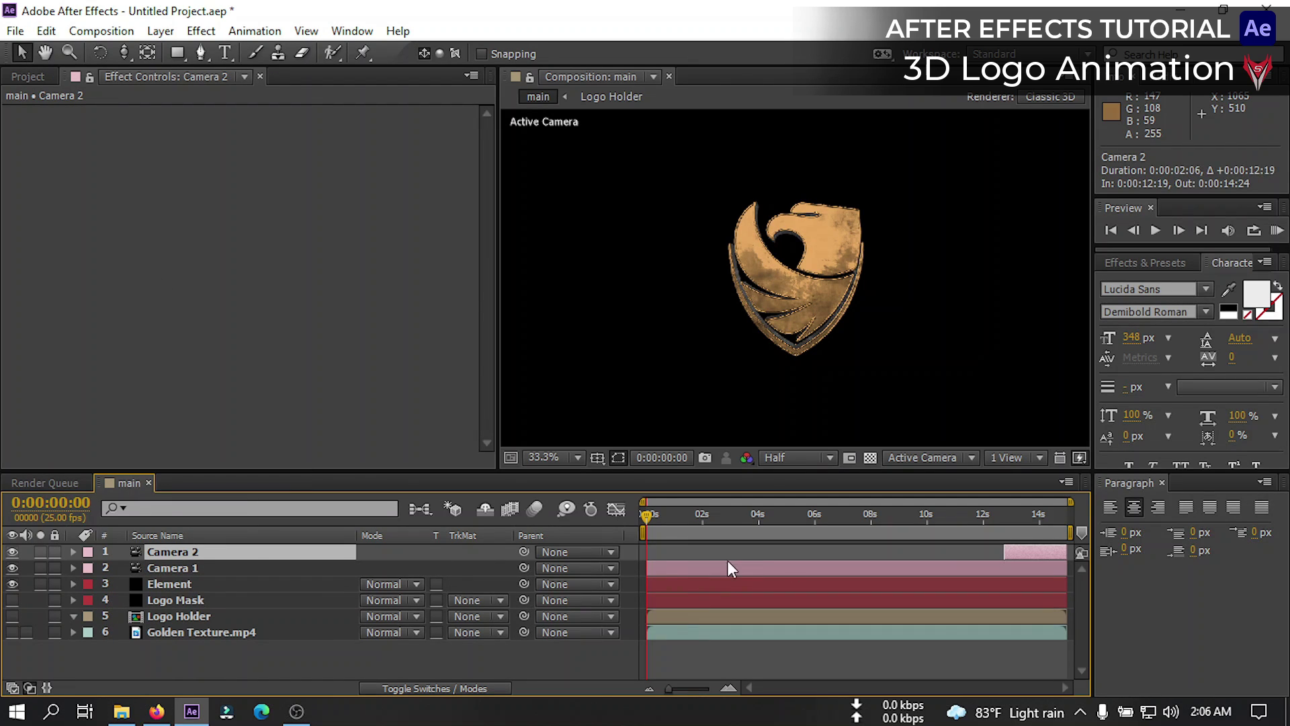
click(693, 569)
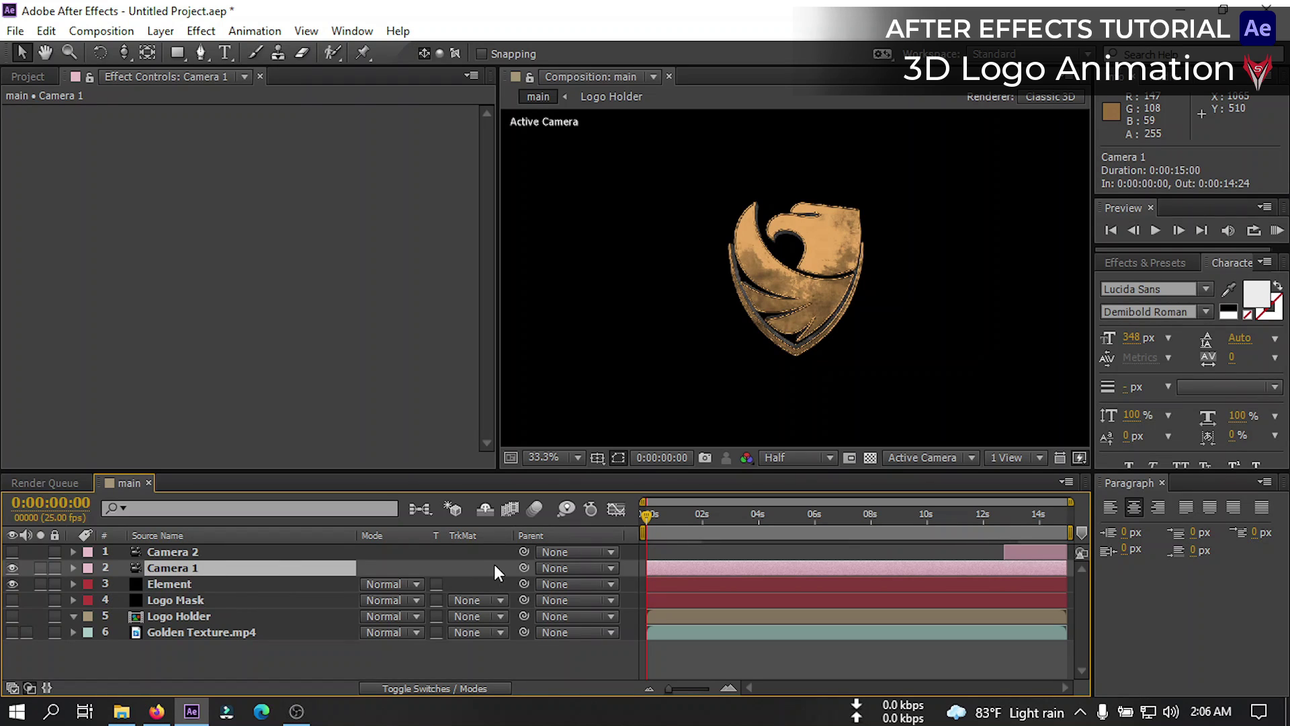
At 0:00:00:01, orbit Camera 1 to a low side angle and track it in close to the logo, about position 738.6, 778.4, -395.3
drag(644, 517, 648, 515)
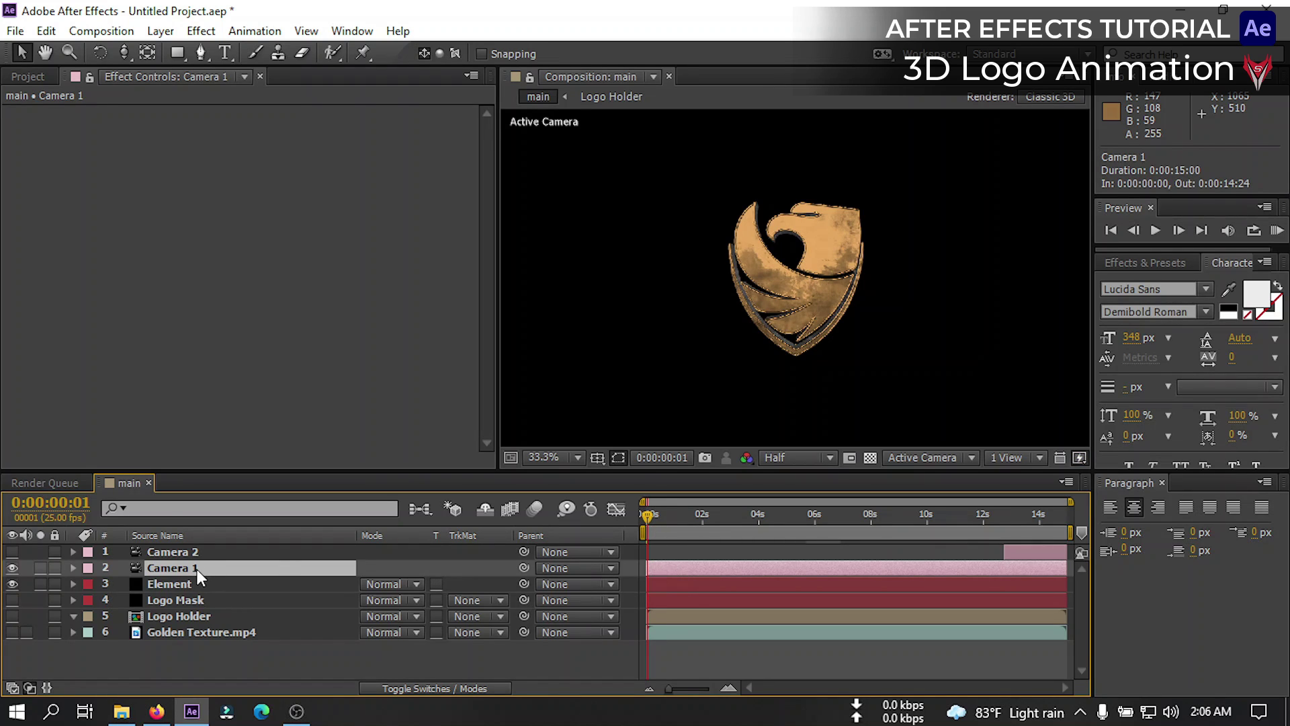
drag(127, 58, 185, 74)
drag(739, 309, 818, 354)
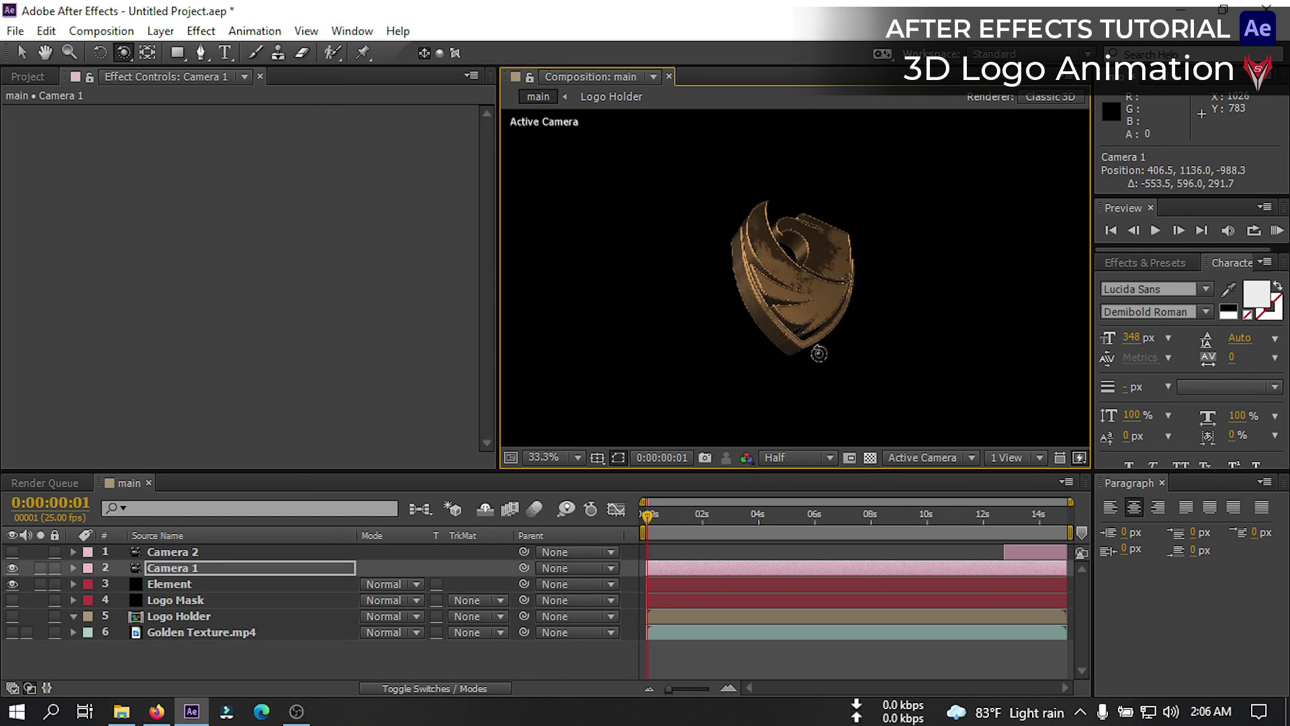
drag(125, 59, 181, 115)
drag(770, 336, 803, 252)
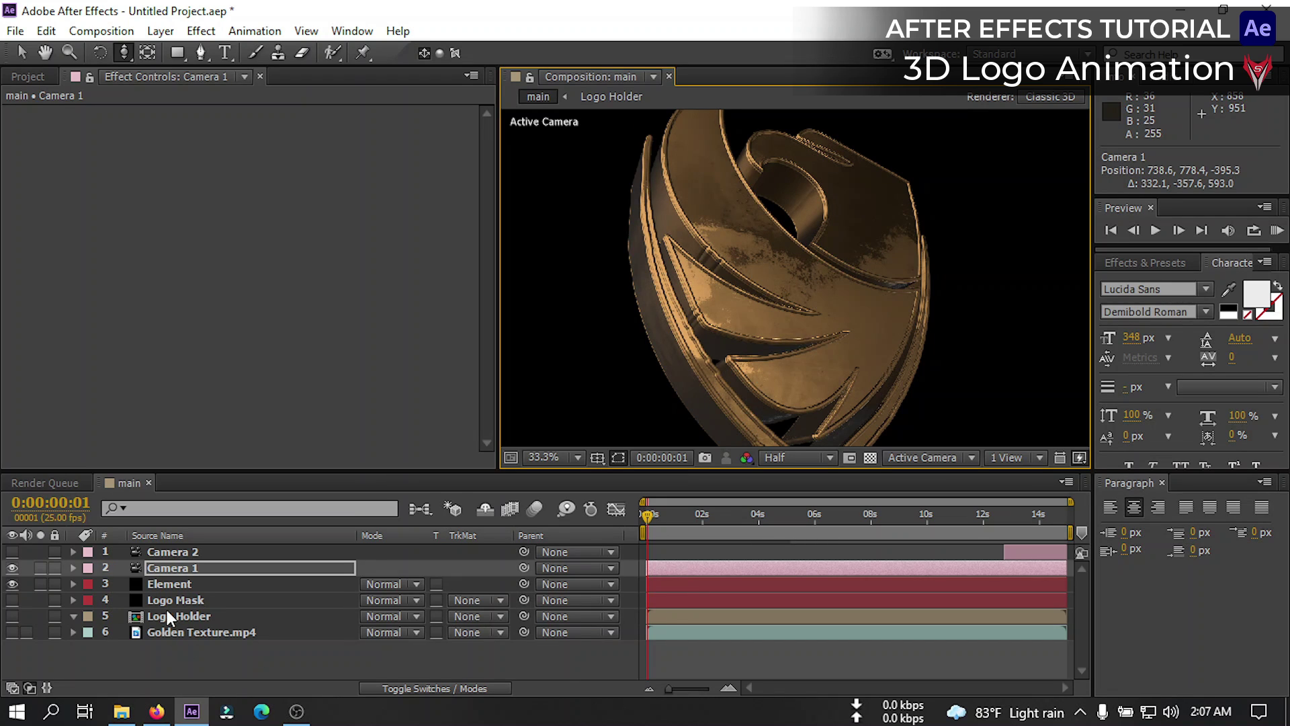
At 0:00:07:02, start Position Z keyframes at 0.00 for aux Channels 1 and 2 in the Element layer's Group 1
click(167, 584)
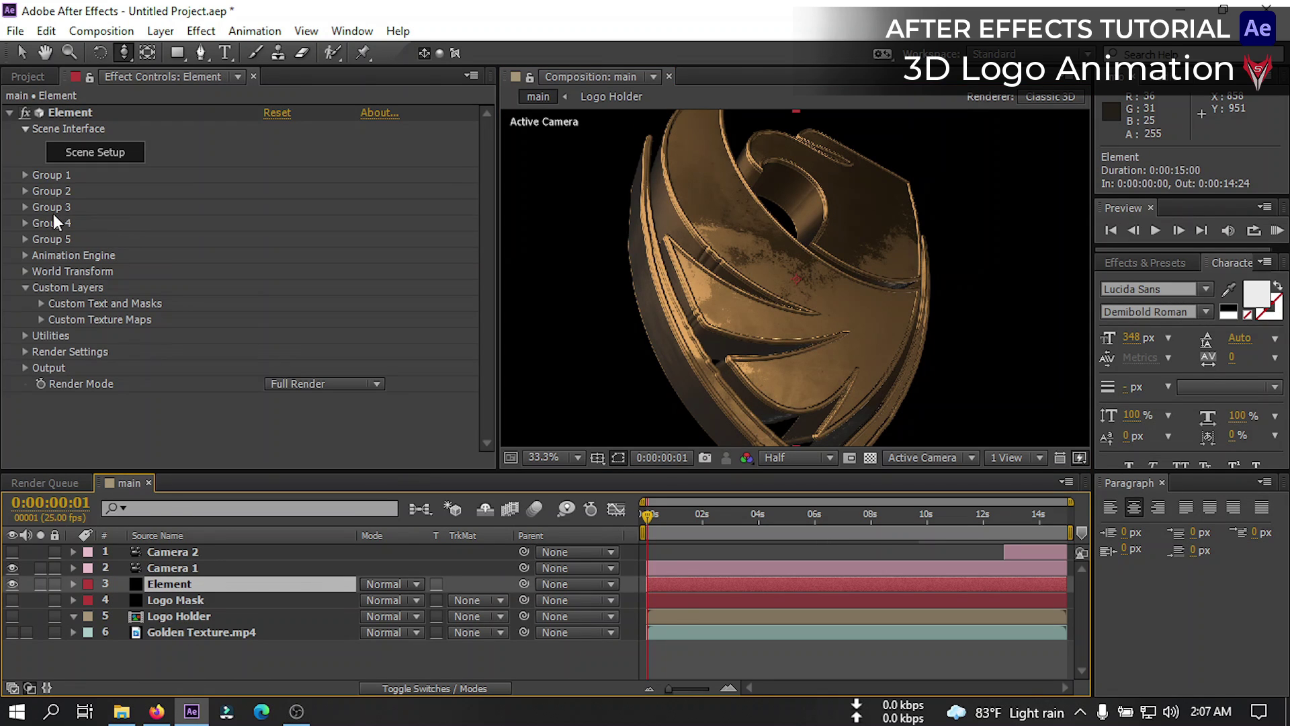
click(26, 176)
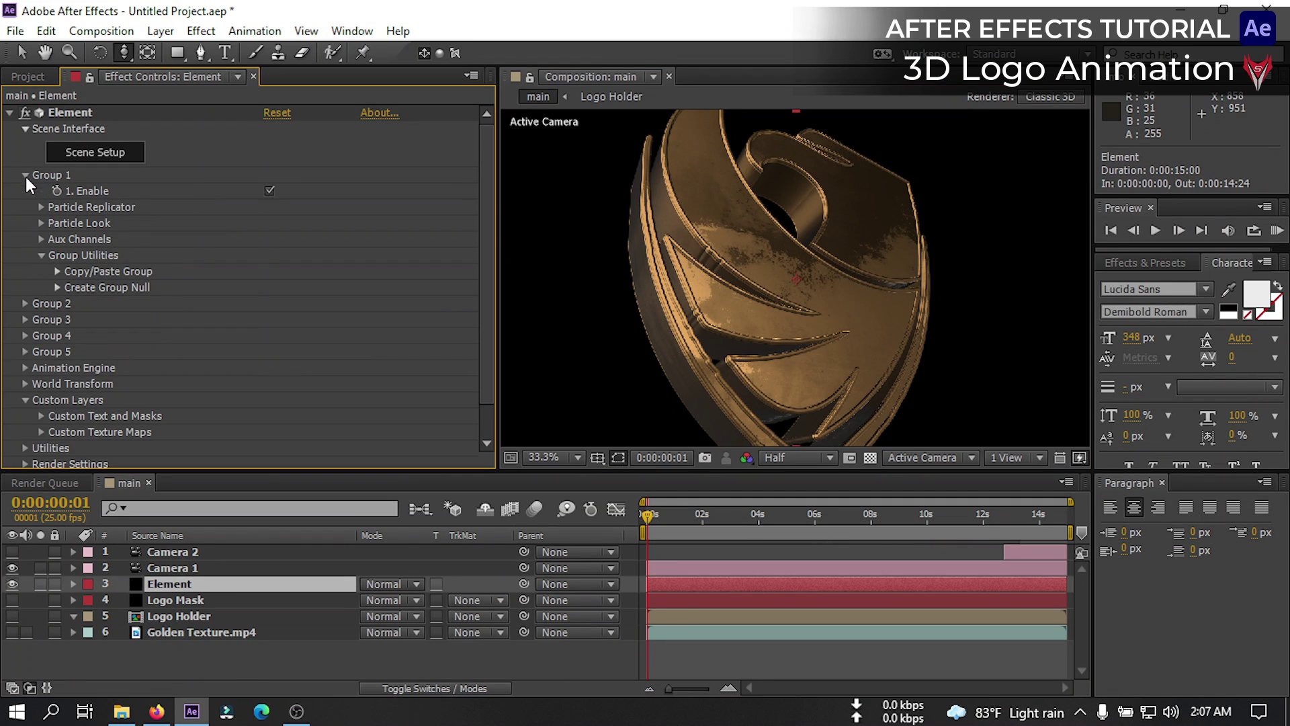
click(41, 239)
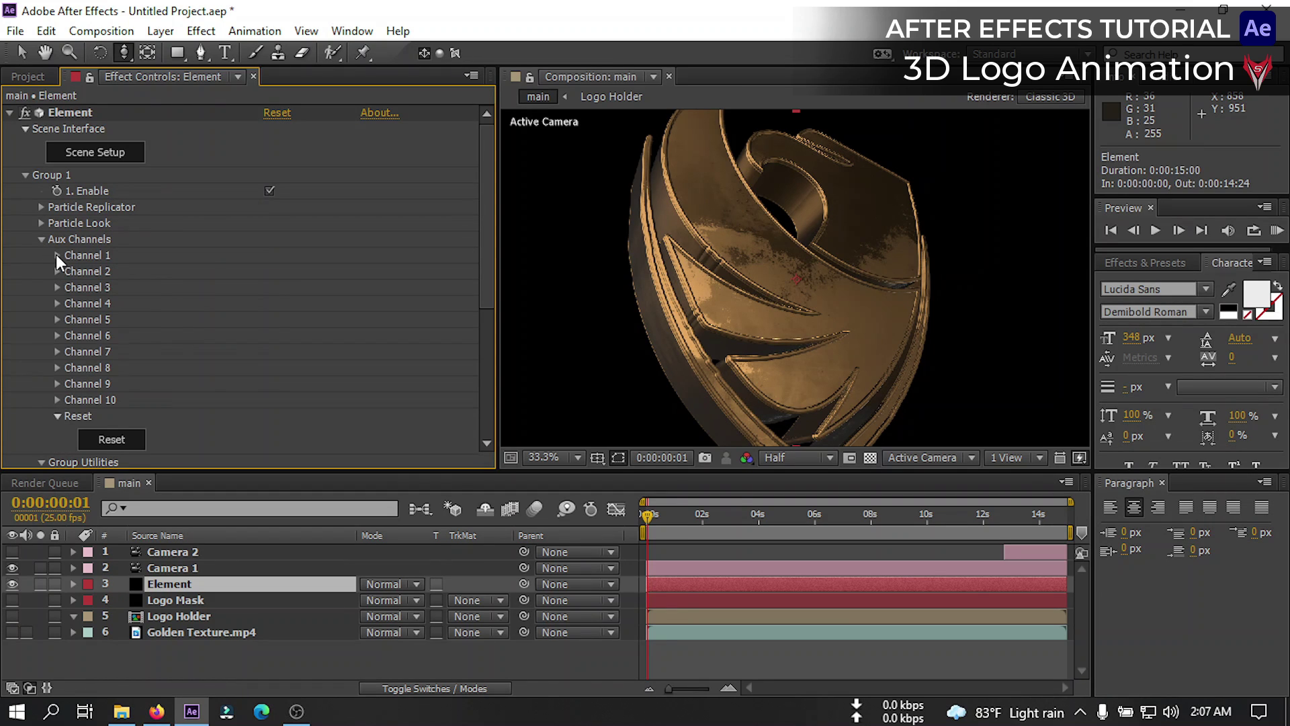
click(56, 255)
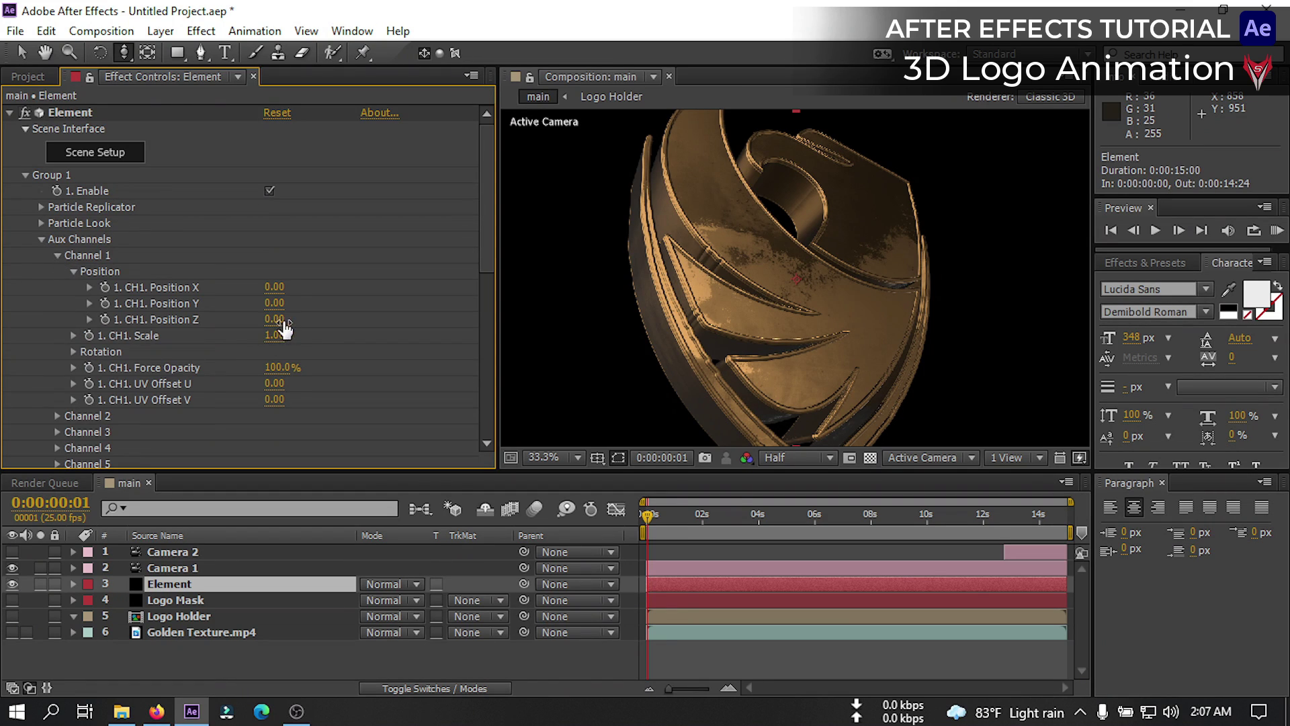
drag(268, 364, 637, 526)
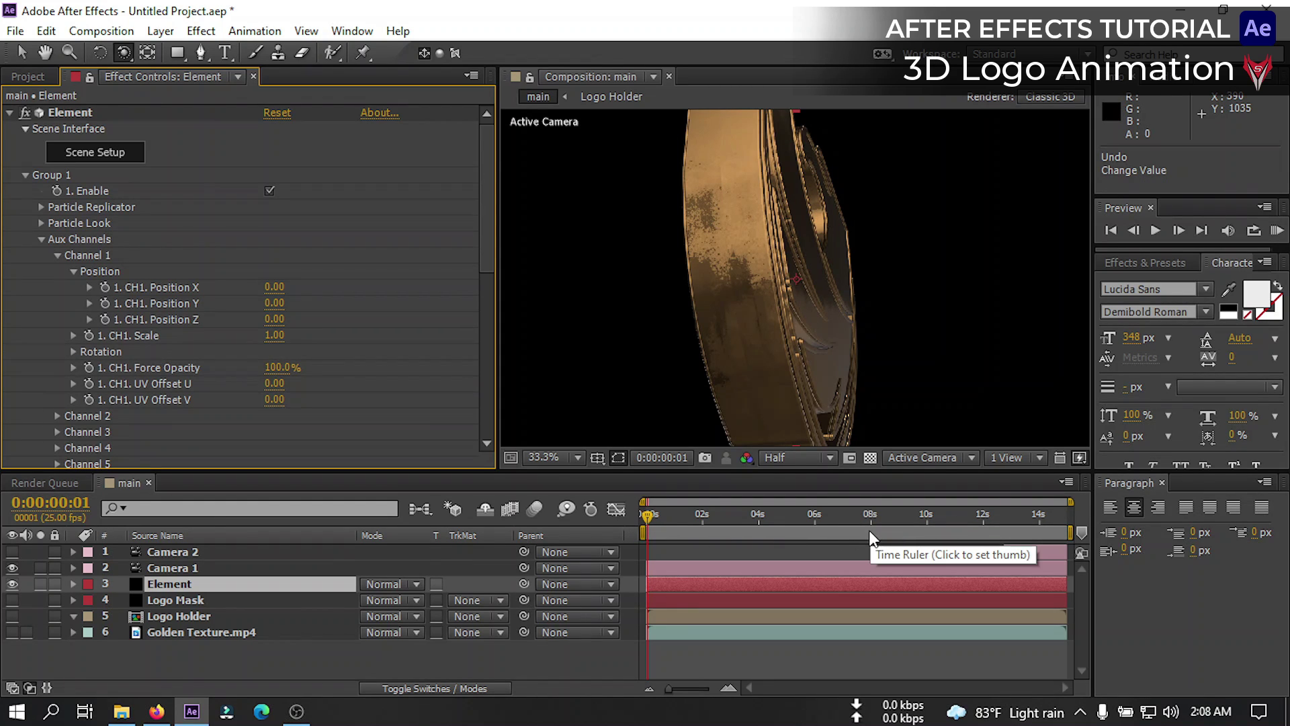
click(846, 531)
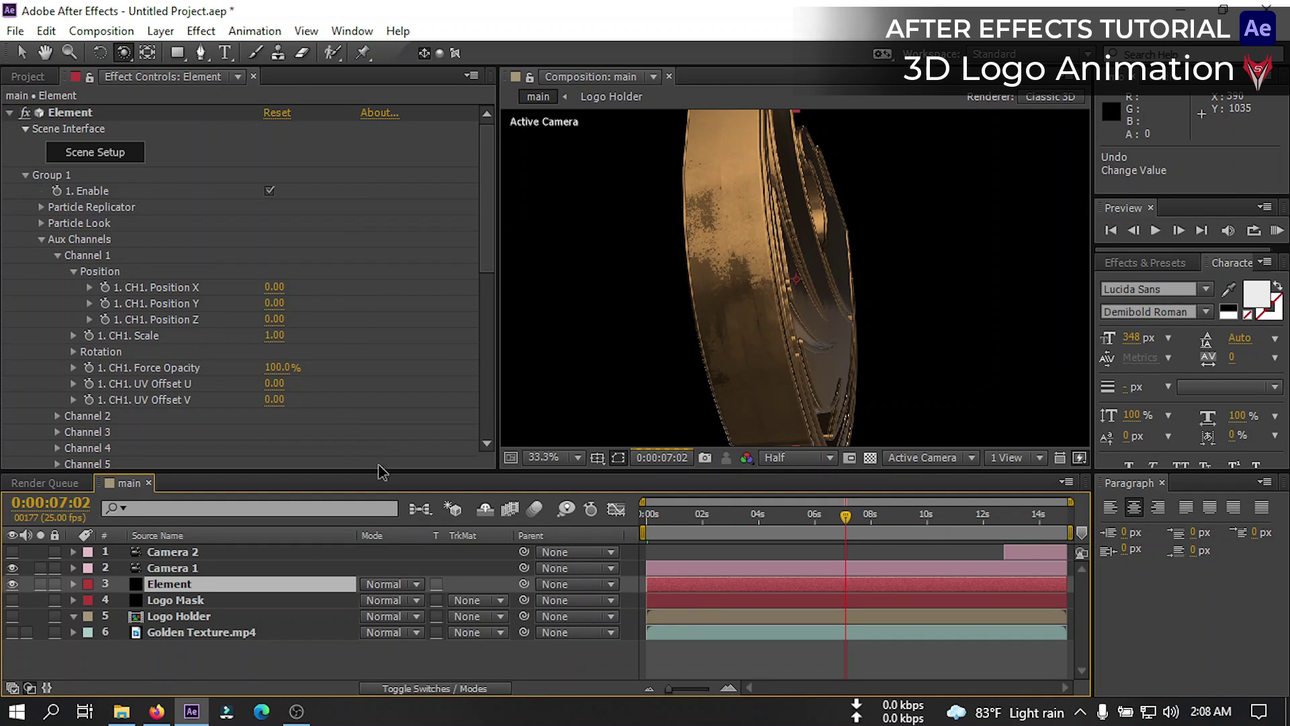
click(106, 320)
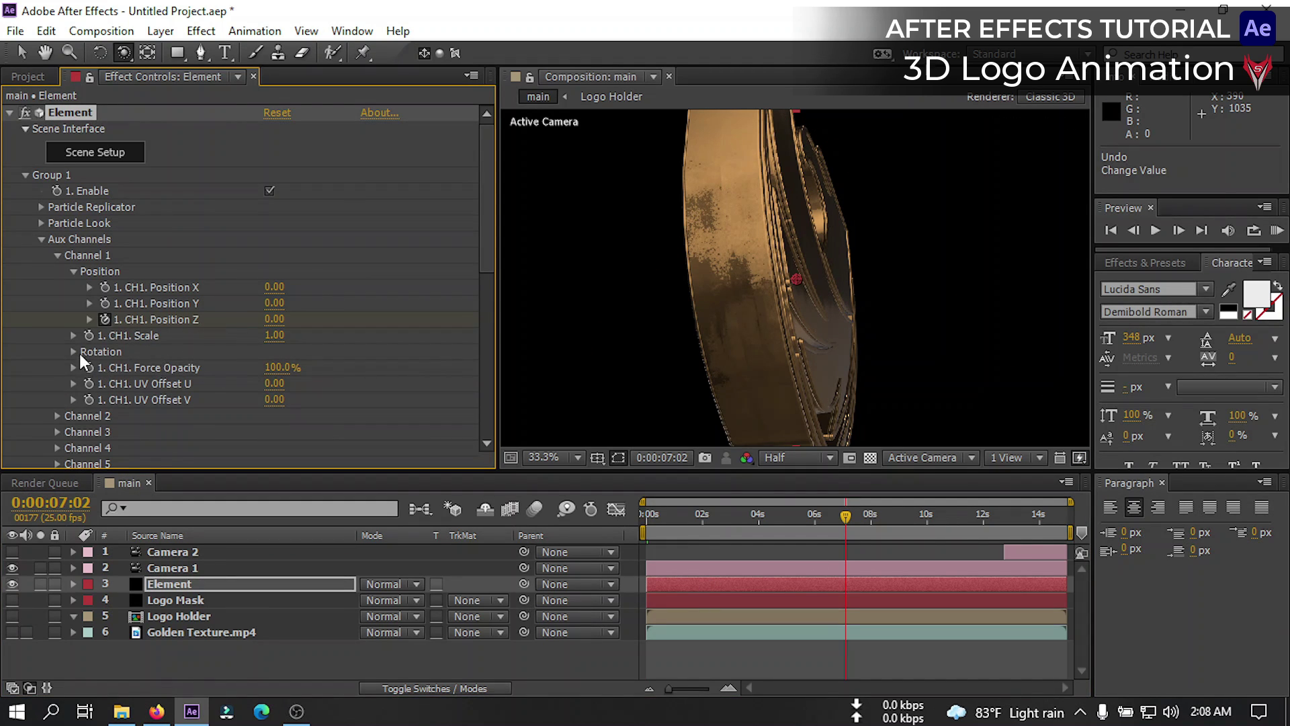
scroll(88, 366, down, 3)
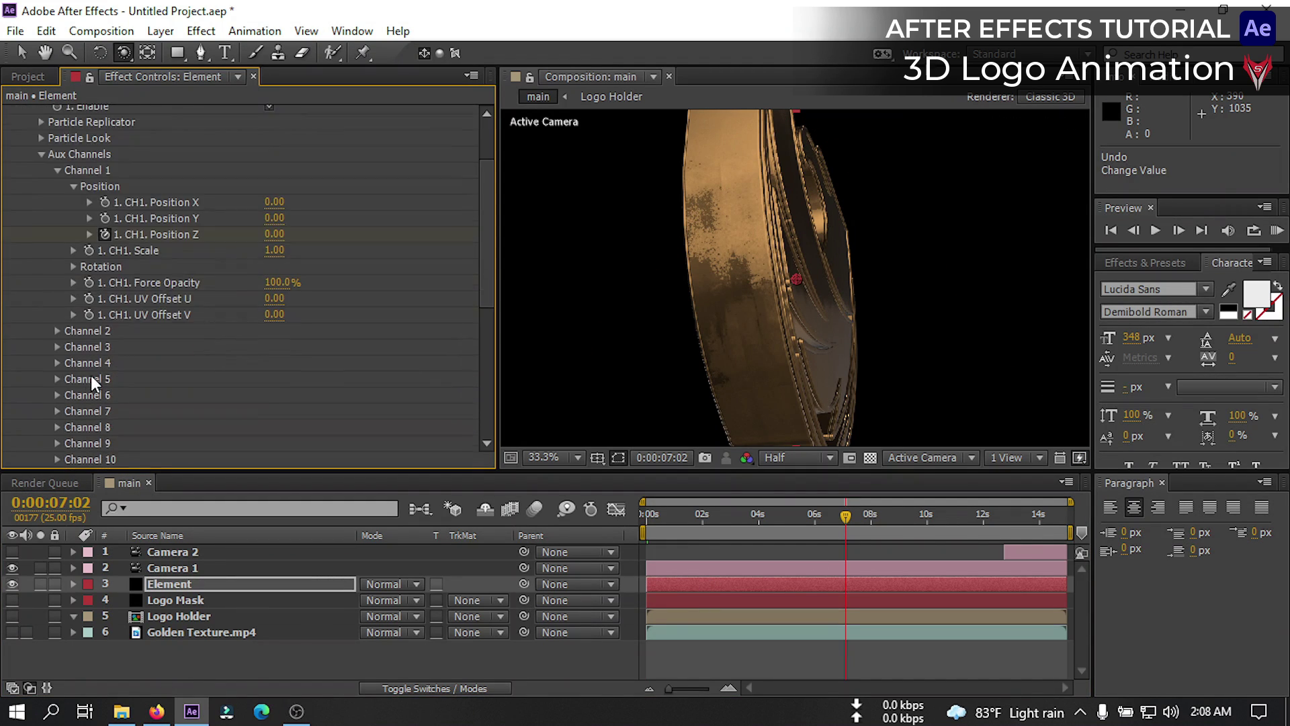
click(57, 329)
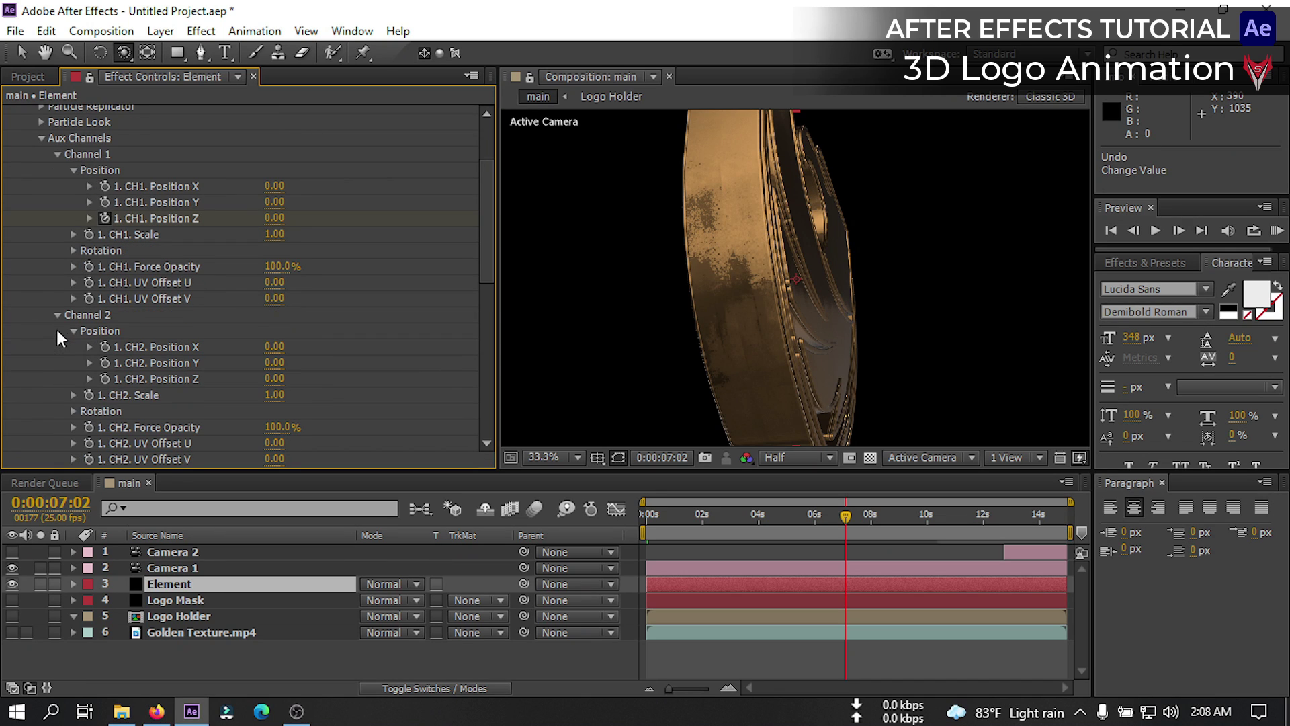
click(105, 379)
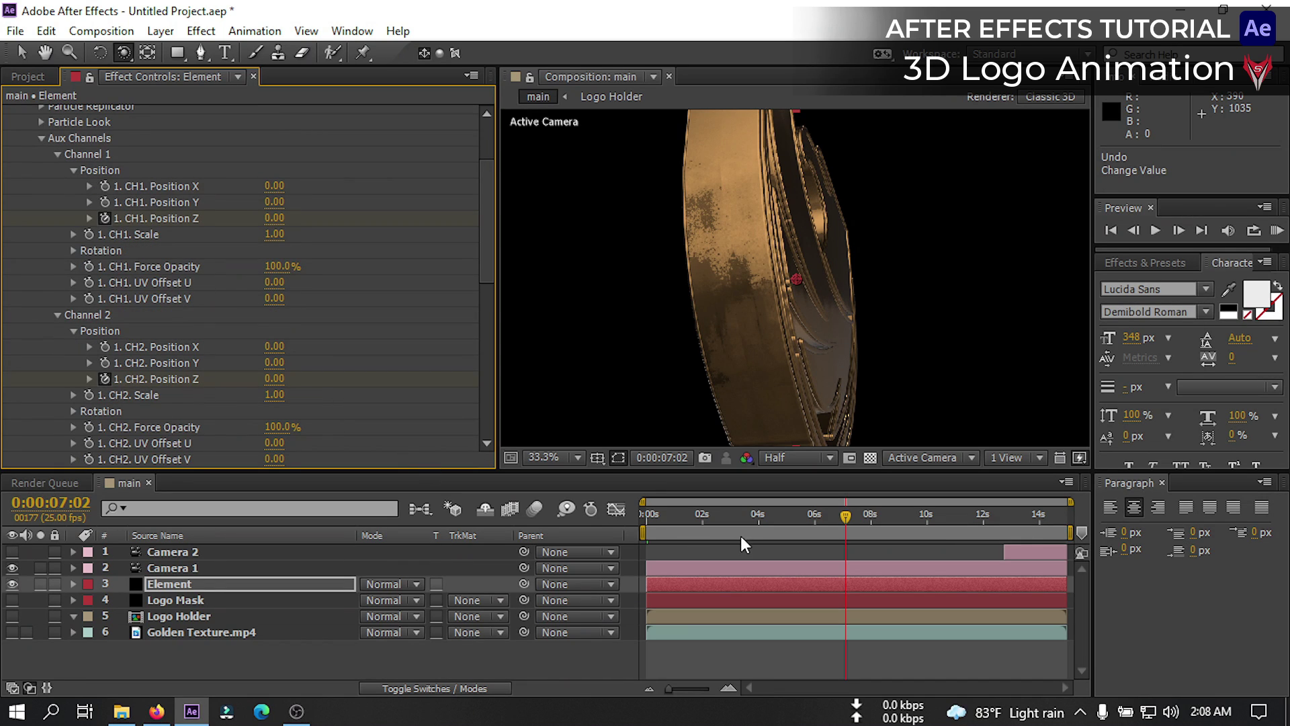
At 0:00:00:21, set Channel 2 Position Z to about -0.09 and raise Channel 1 Position Z slightly above zero
click(671, 529)
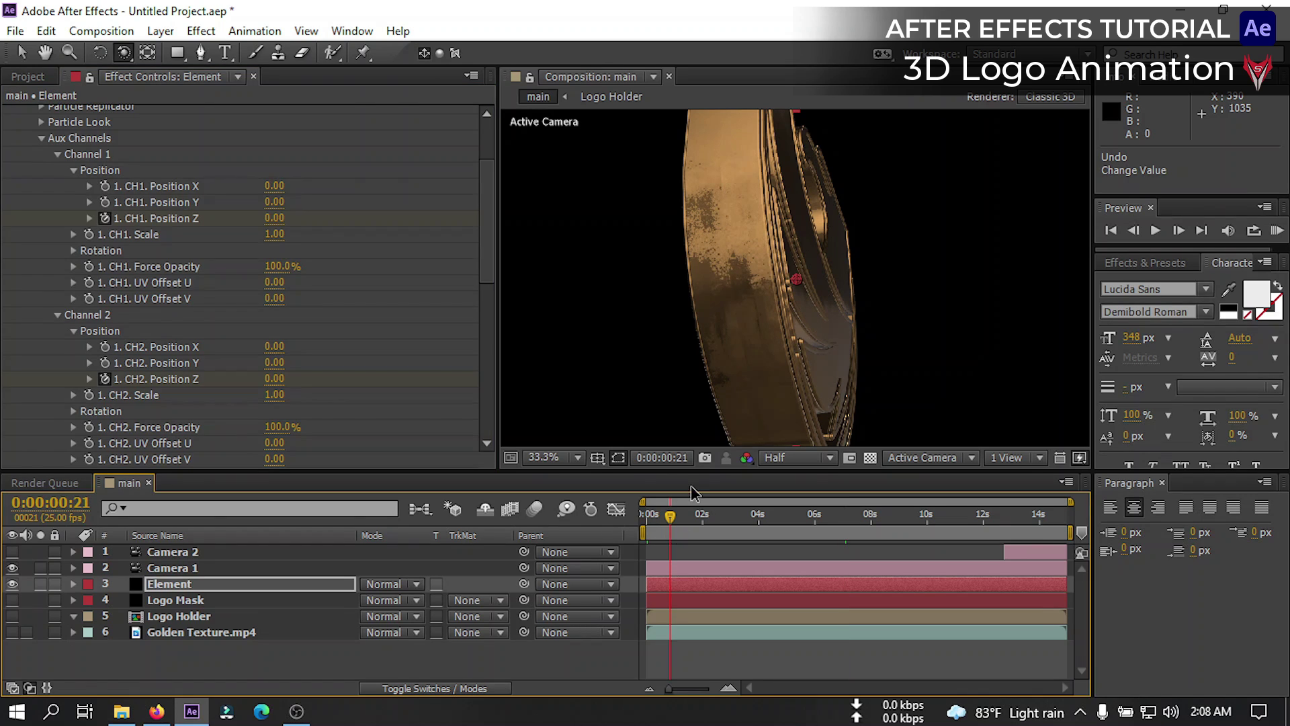
drag(274, 379, 305, 386)
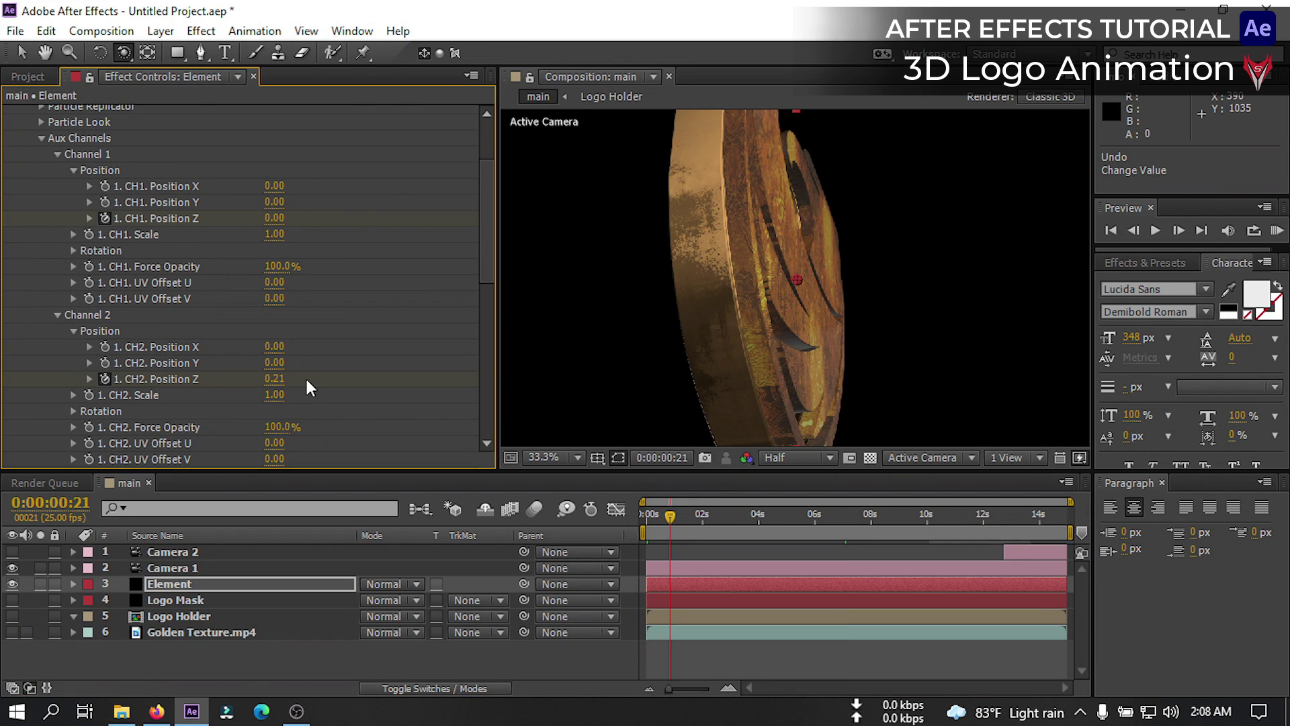
key(ctrl+z)
drag(274, 381, 268, 382)
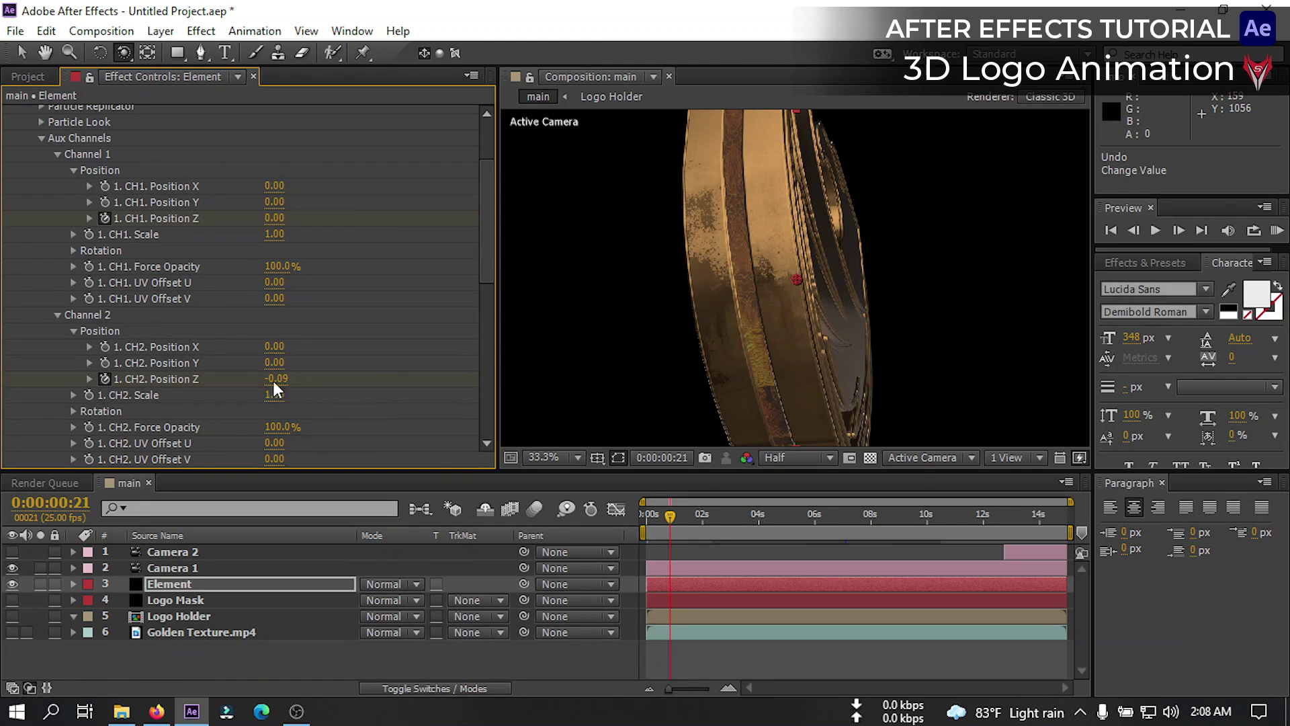
drag(274, 218, 301, 231)
Check the separation of the logo parts at 0:00:03:01 and reveal the Element layer's keyframes
drag(699, 523, 732, 525)
click(172, 585)
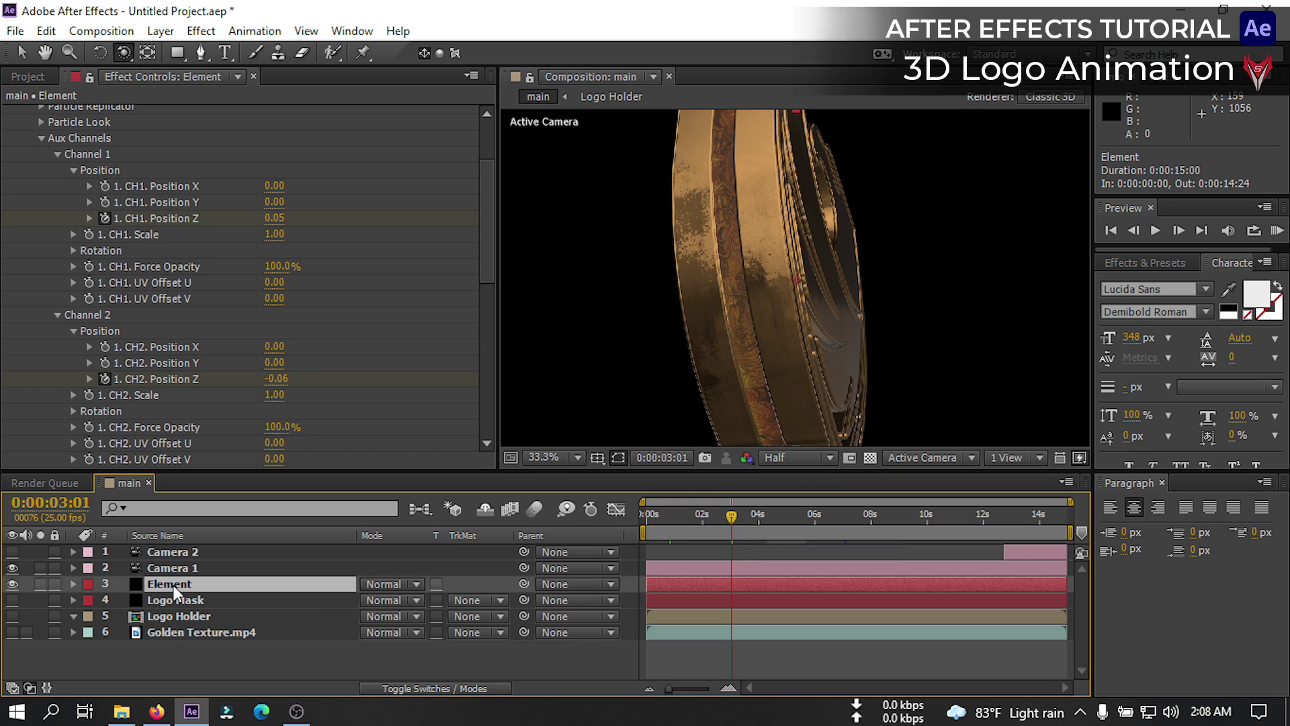
key(u)
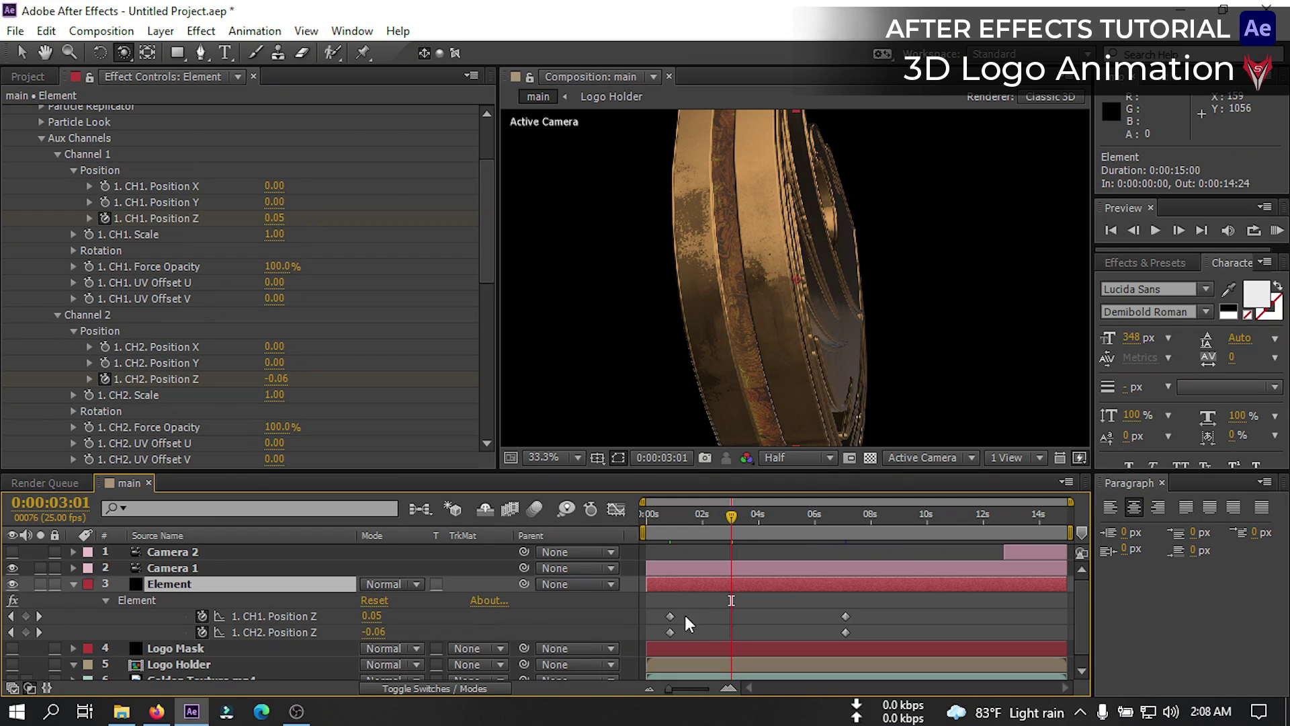
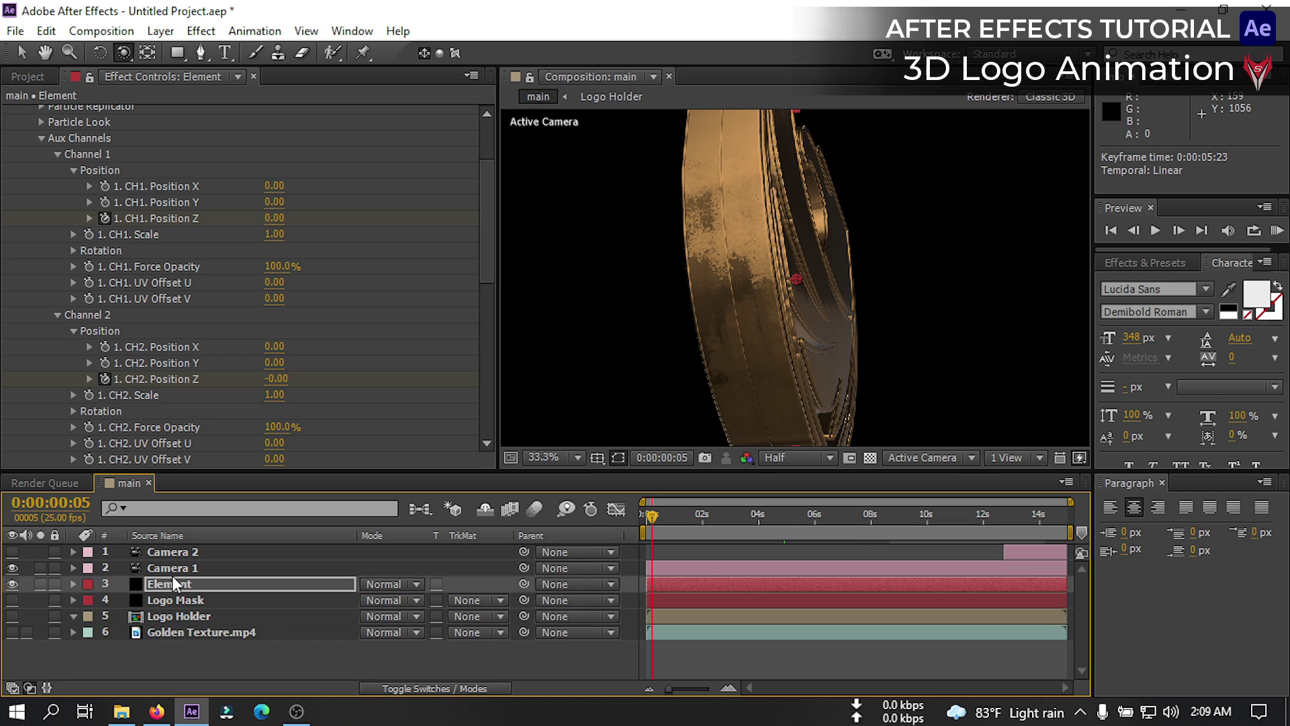
At 0:00:00:00, orbit Camera 1 toward the logo's front and track it closer, to about position 701.7, 725.1, -272.2
click(183, 572)
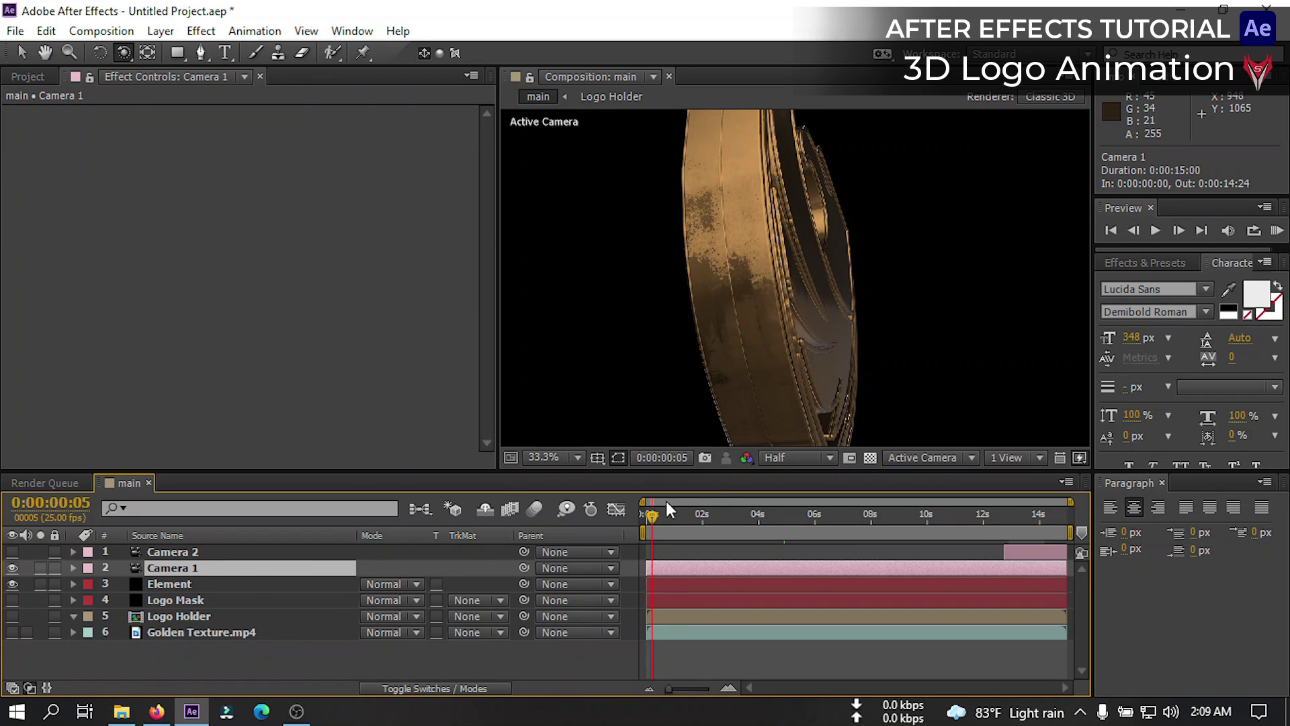
drag(656, 521, 649, 521)
drag(124, 53, 195, 72)
drag(738, 250, 714, 259)
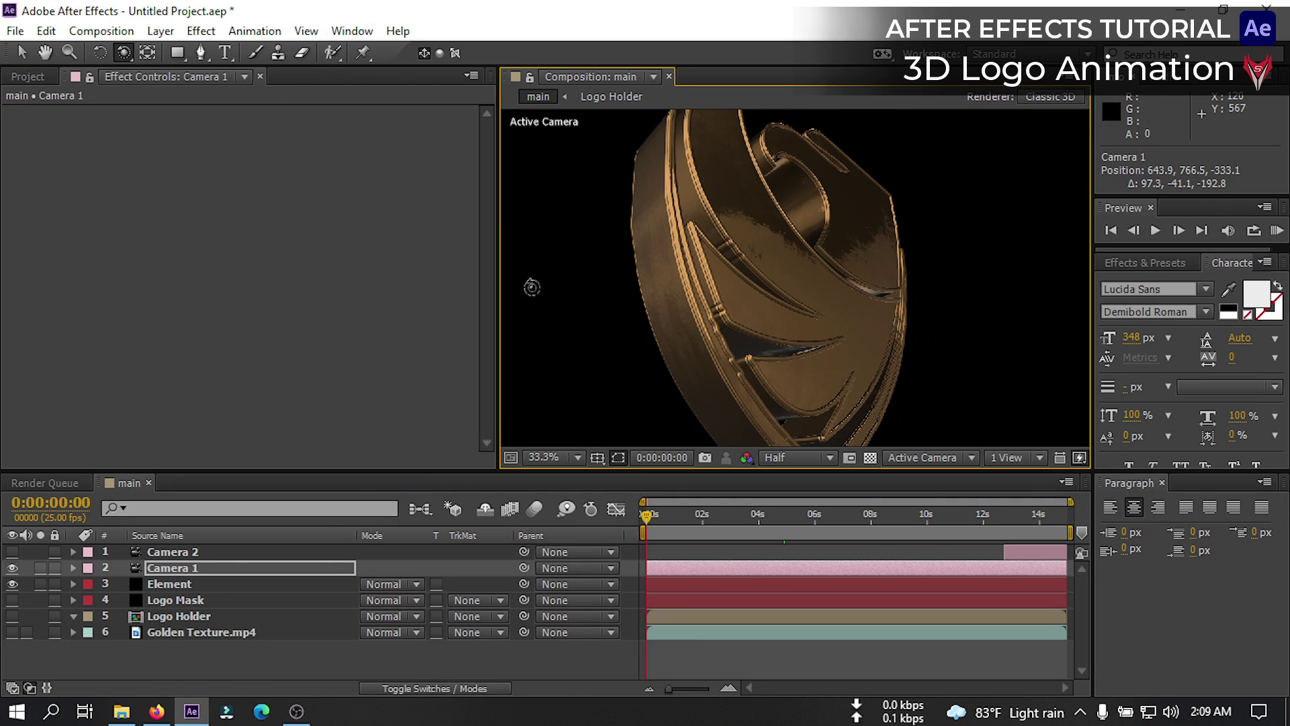
drag(123, 53, 203, 114)
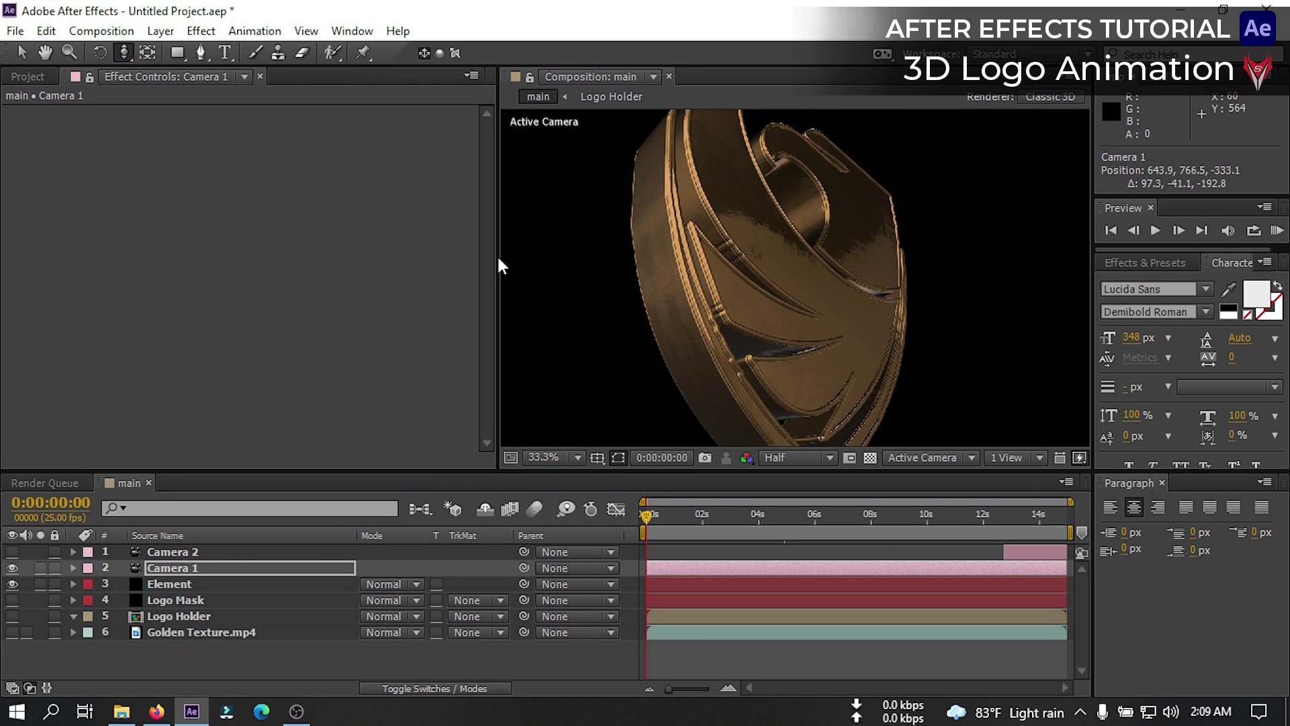
drag(748, 295, 748, 349)
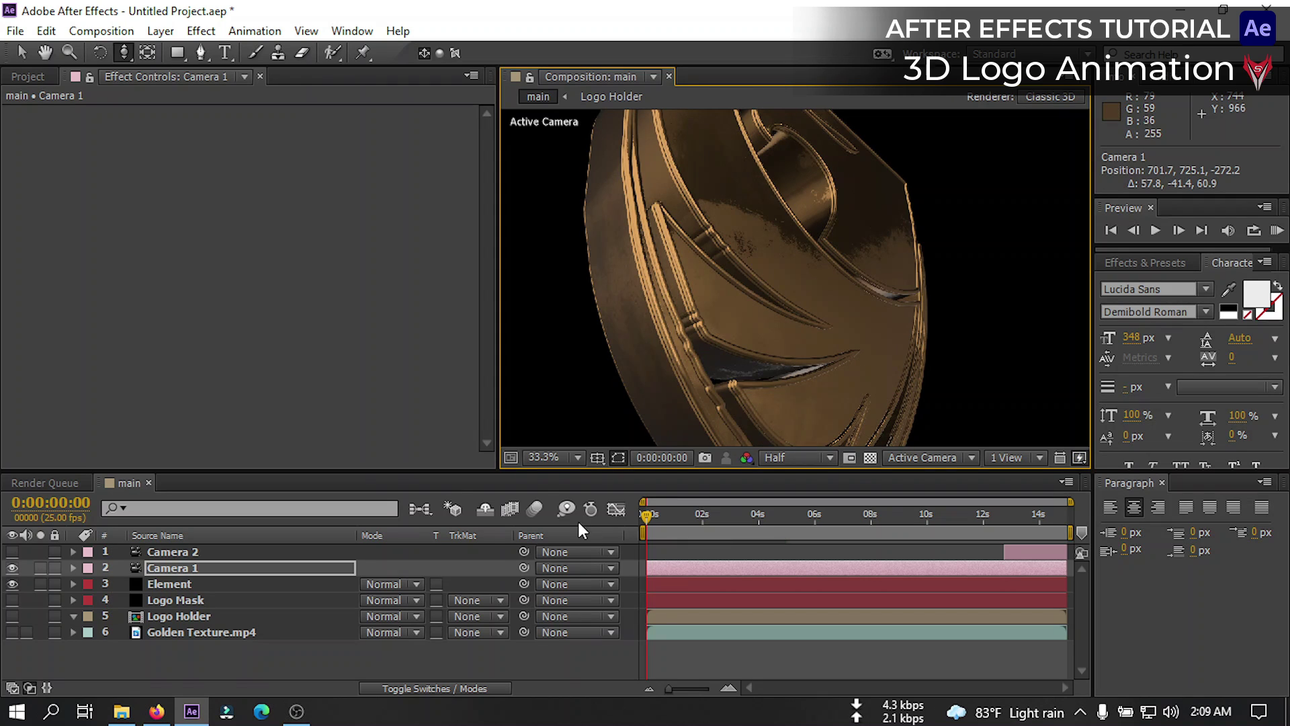
Start Point of Interest and Position keyframes for Camera 1 at 0:00:00:00
click(72, 568)
click(90, 584)
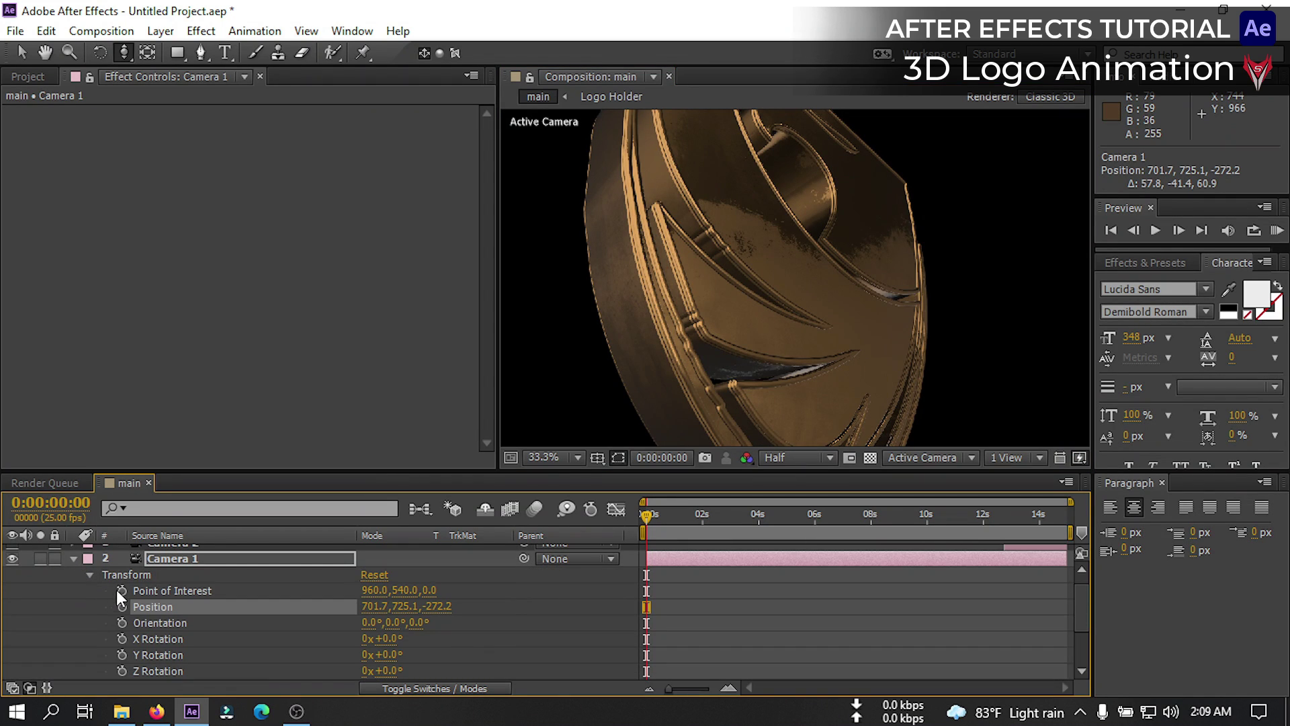
click(121, 590)
click(123, 607)
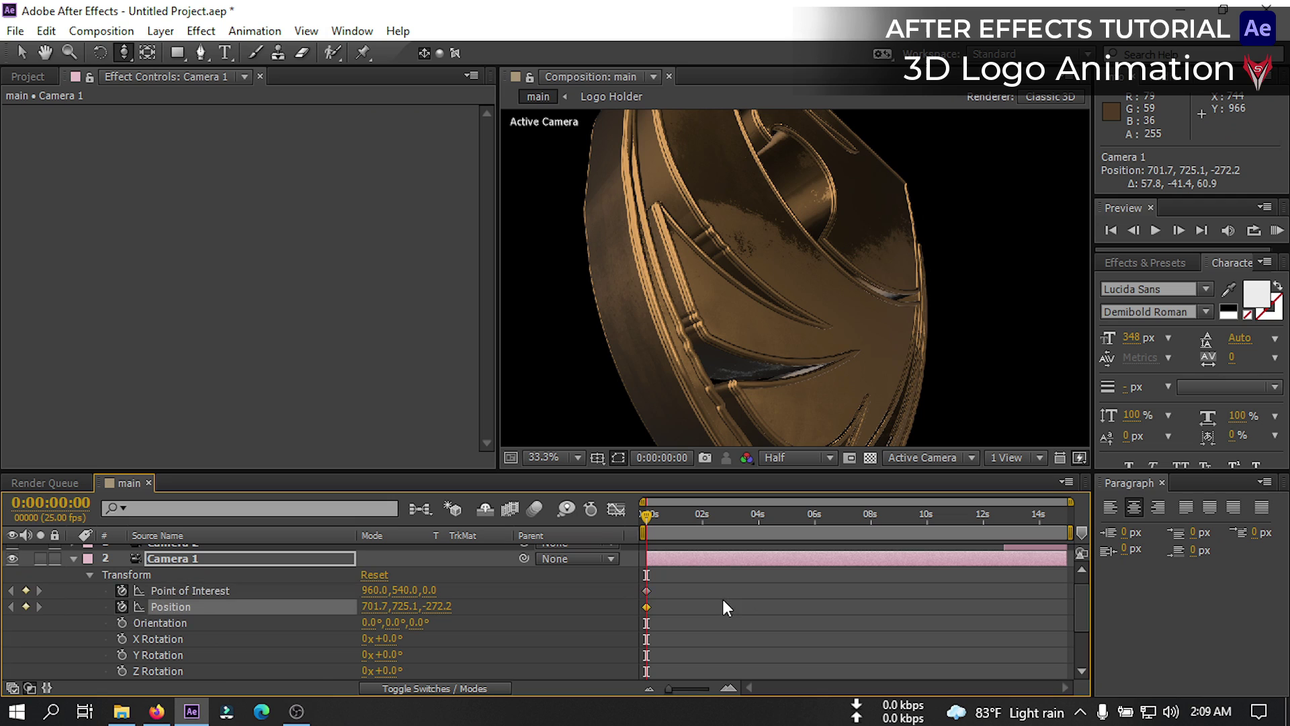
At 0:00:04:00, pan Camera 1 sideways and orbit it slightly, to about position 692.6, 718.0, -264.7
click(759, 531)
drag(123, 52, 215, 93)
drag(702, 254, 671, 261)
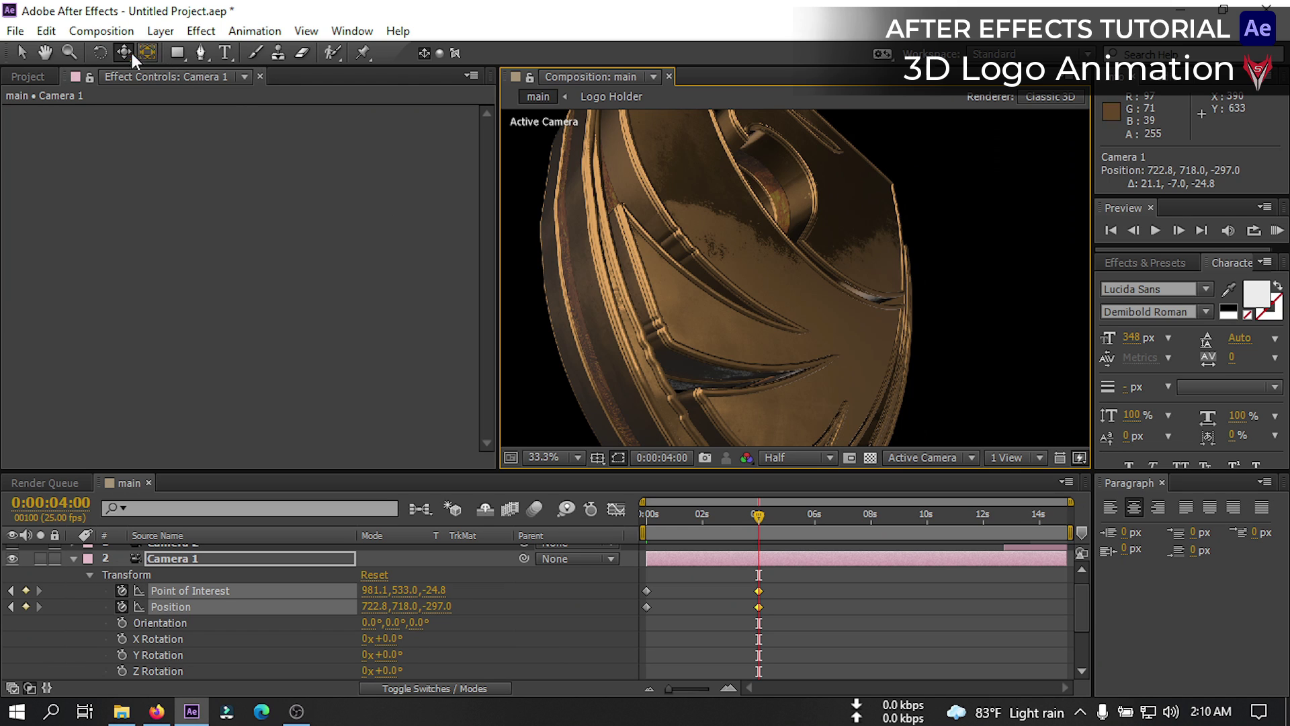
drag(132, 55, 189, 71)
drag(605, 273, 614, 274)
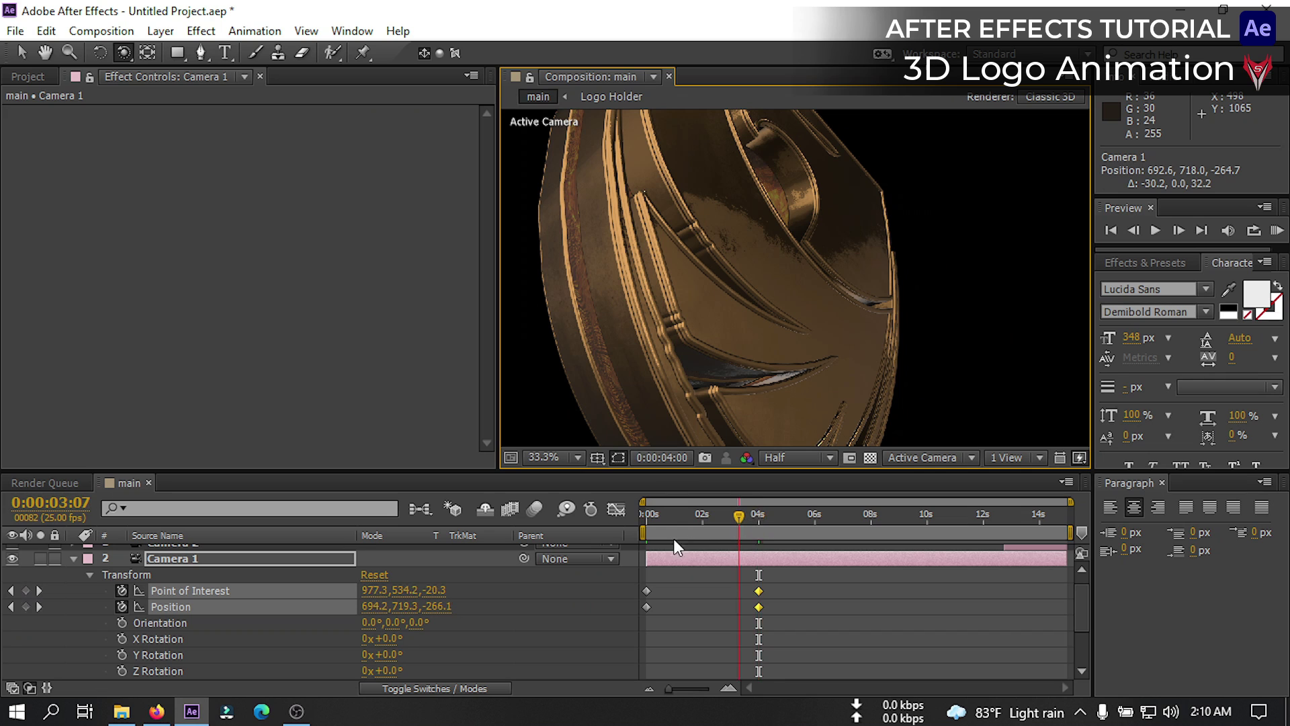
Pan Camera 1 at its opening keyframes to shift the logo sideways, reaching about position 673.3, 735.6, -238.0
key(Home)
drag(679, 567, 637, 620)
drag(127, 52, 216, 95)
drag(712, 244, 831, 249)
Split the Camera 1 layer at 0:00:04:00
drag(707, 529, 762, 519)
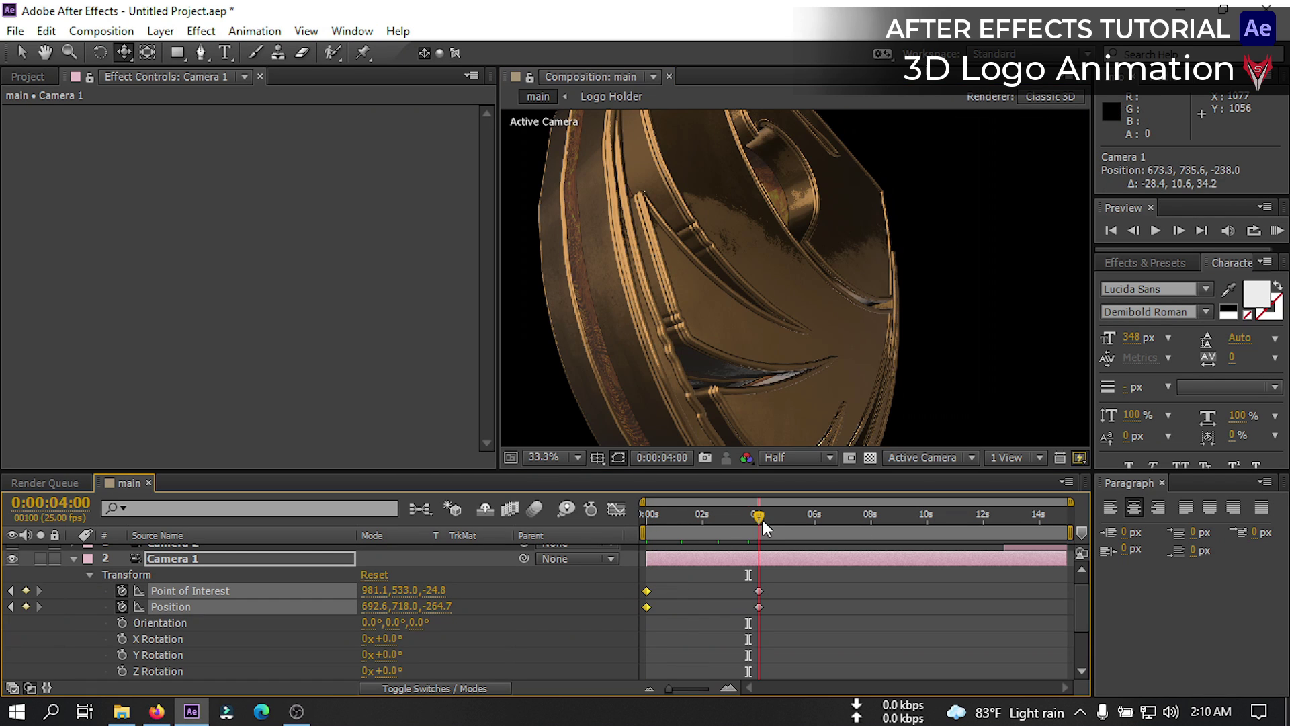
click(769, 558)
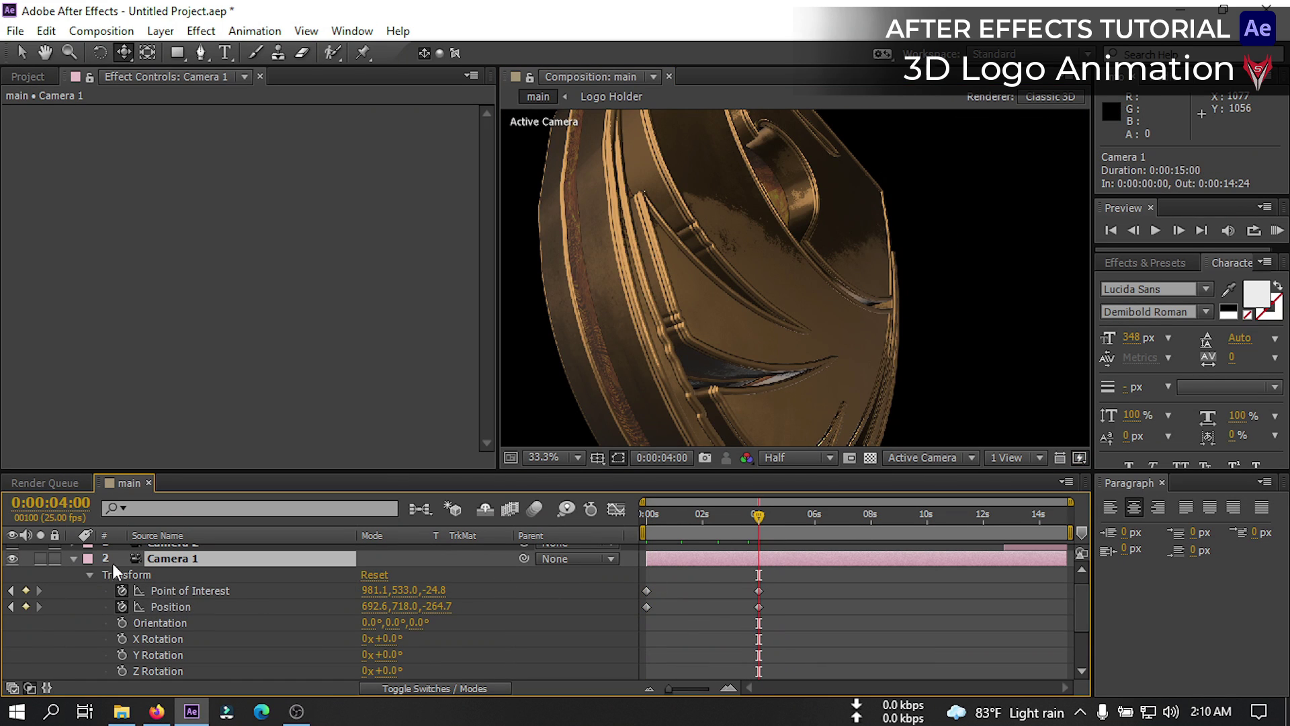
click(75, 558)
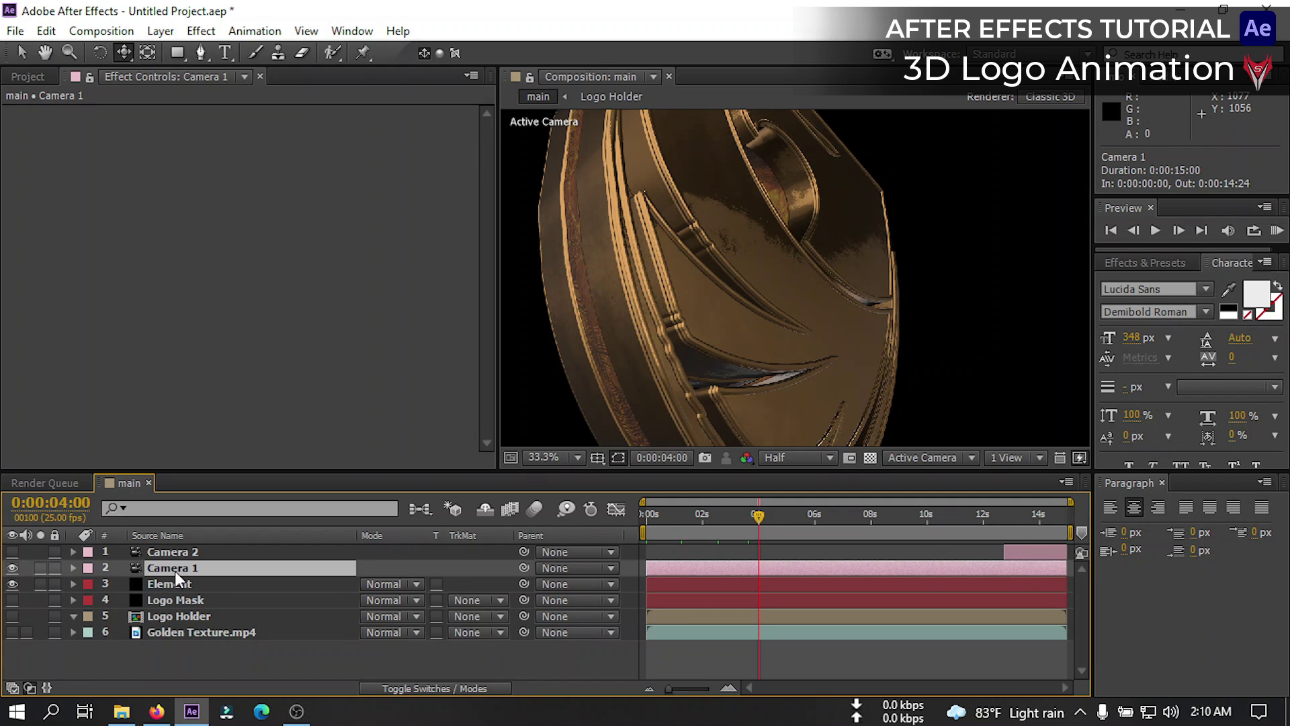
key(ctrl+shift+d)
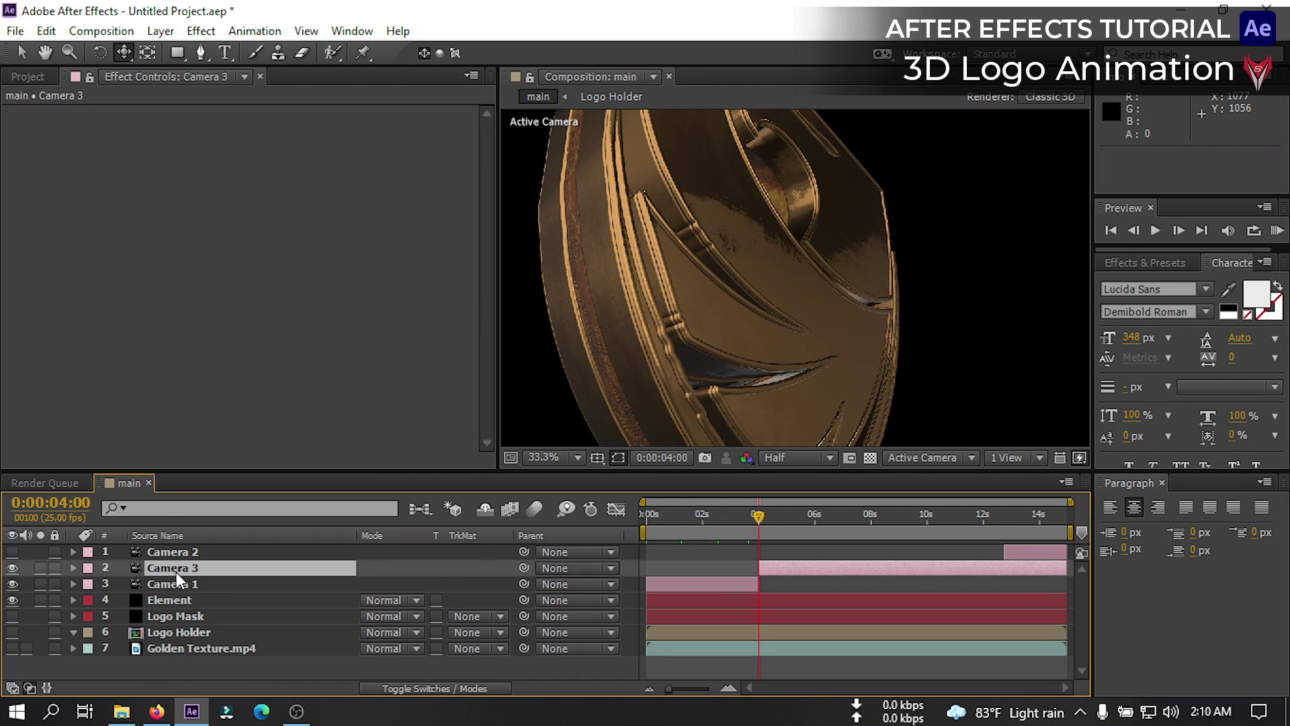
Delete all Point of Interest and Position keyframes from Camera 3
click(790, 570)
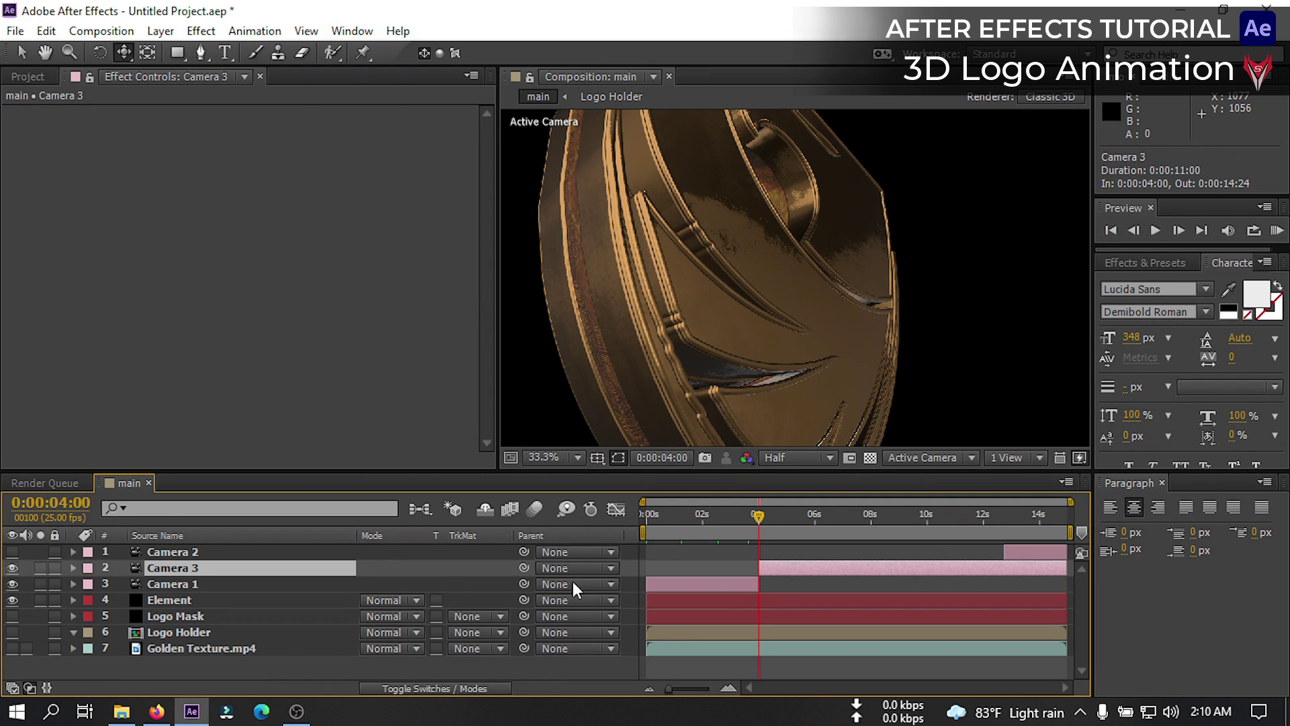
key(u)
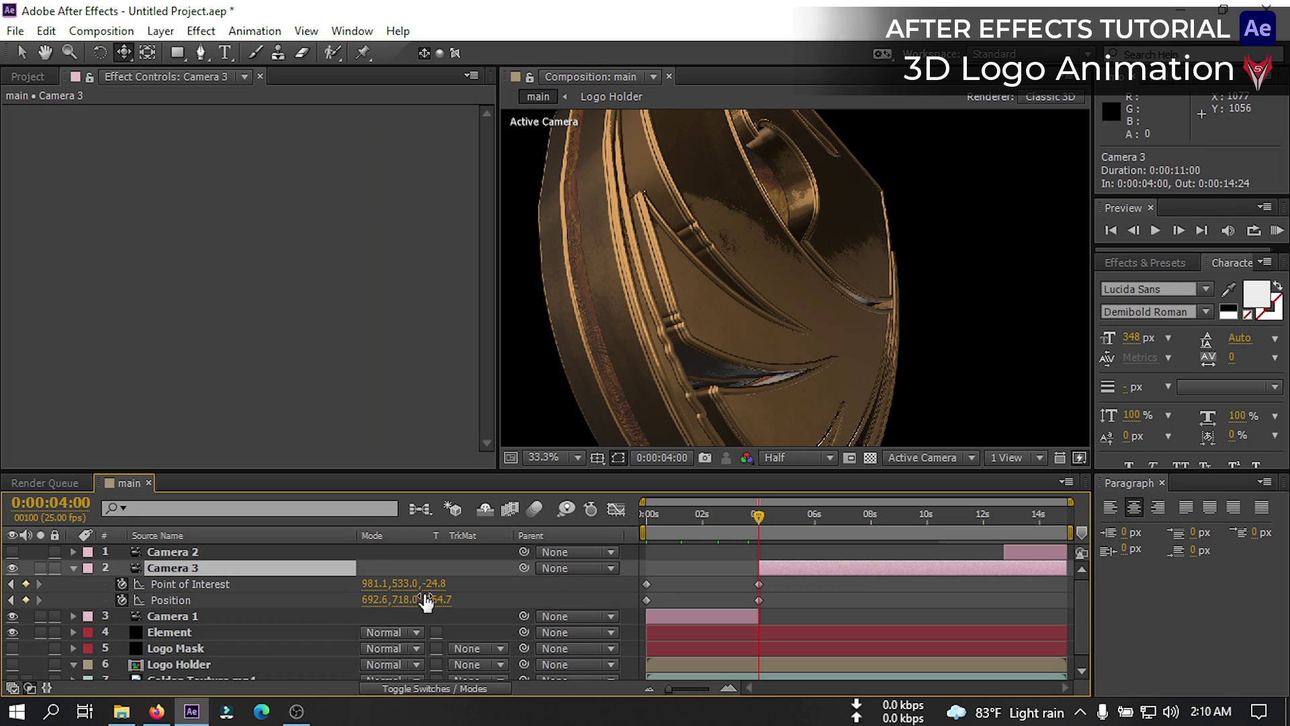
drag(780, 582, 635, 607)
key(Delete)
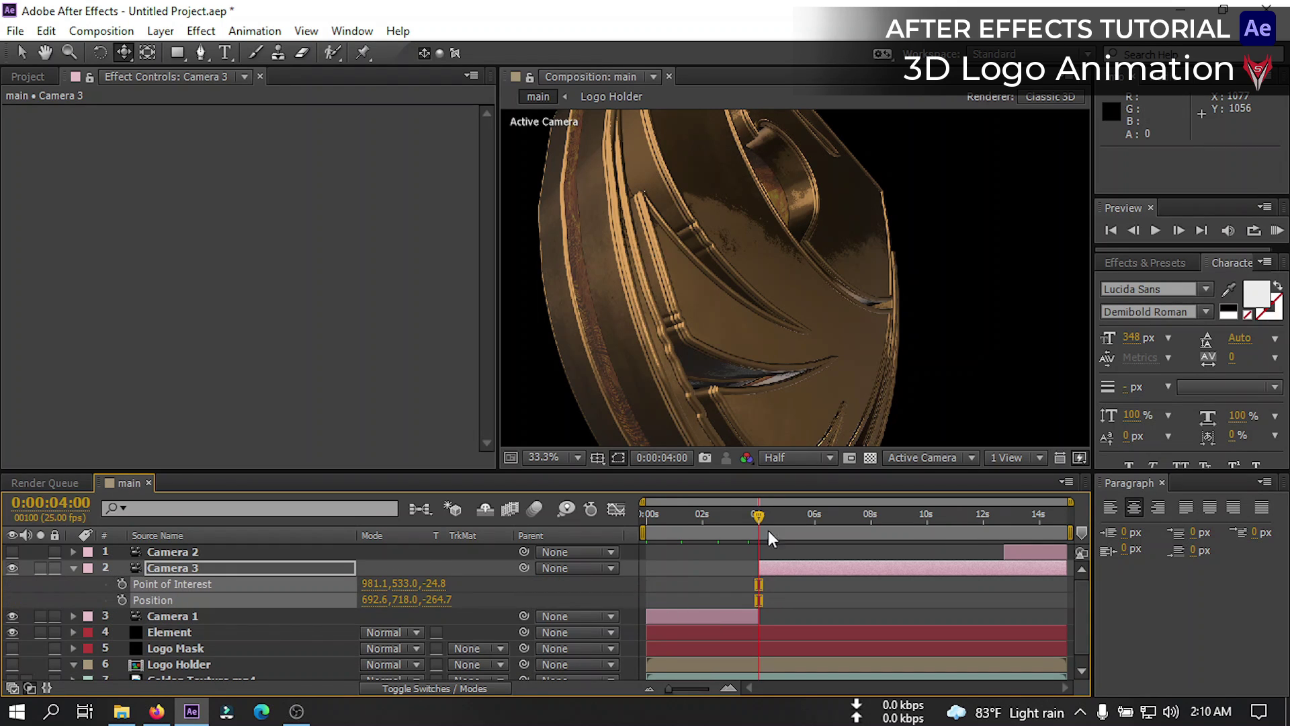
At 0:00:04:00, pan Camera 3 to about position 722.8, 711.9, -305.9 and start its Point of Interest and Position keyframes
click(125, 57)
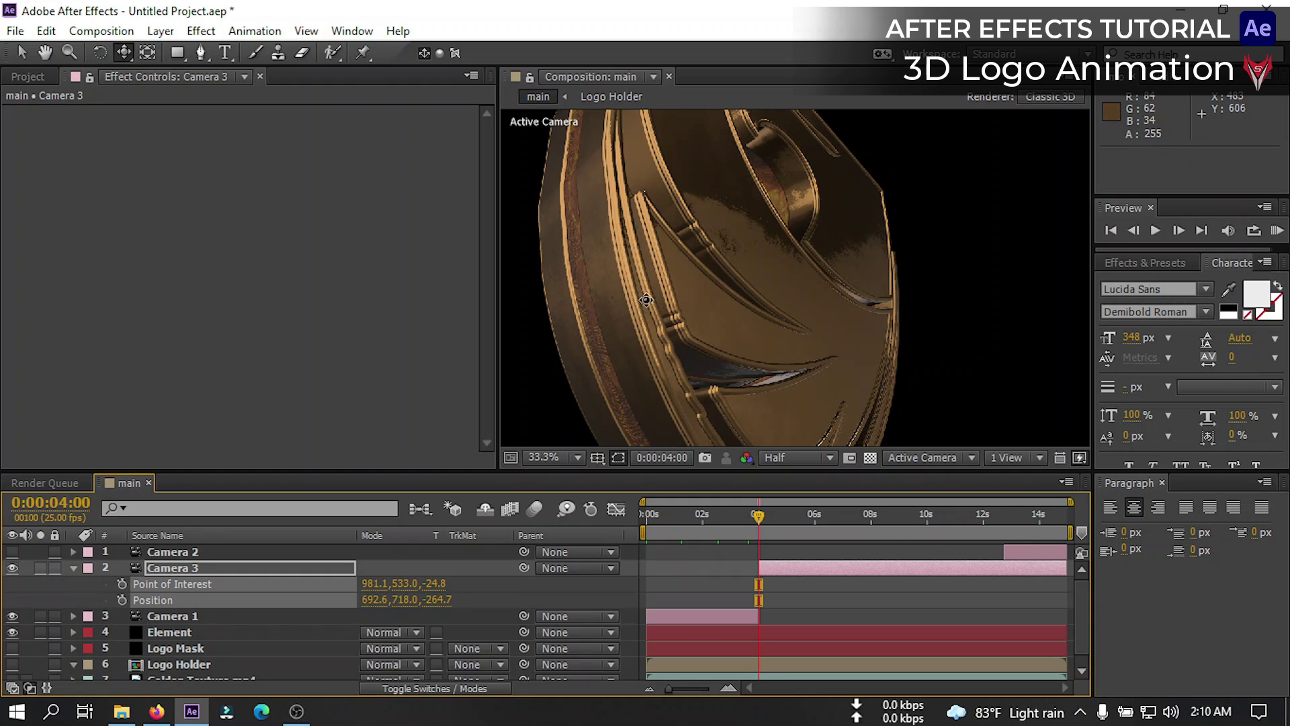
drag(647, 299, 600, 306)
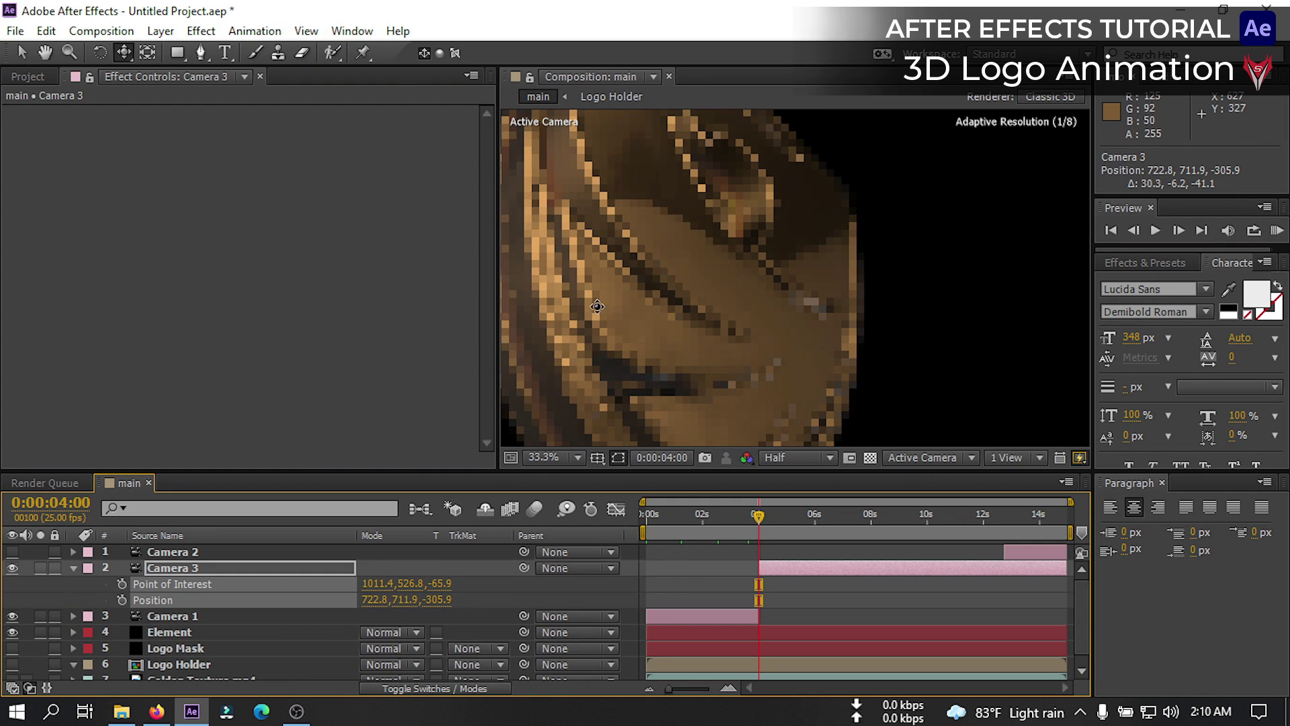
click(121, 583)
click(121, 599)
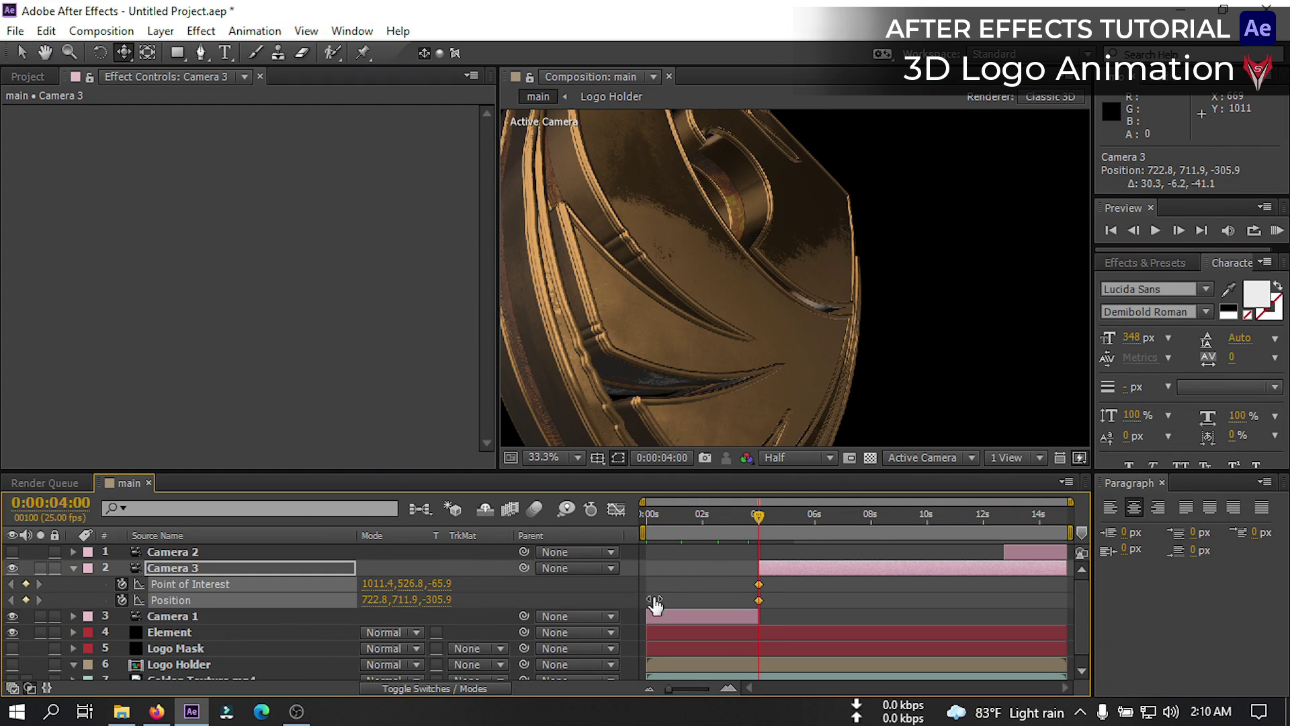
At 0:00:07:09, orbit, shift and pull Camera 3 back to about position 871.3, 590.8, -1032.1 so the whole logo is framed
click(853, 530)
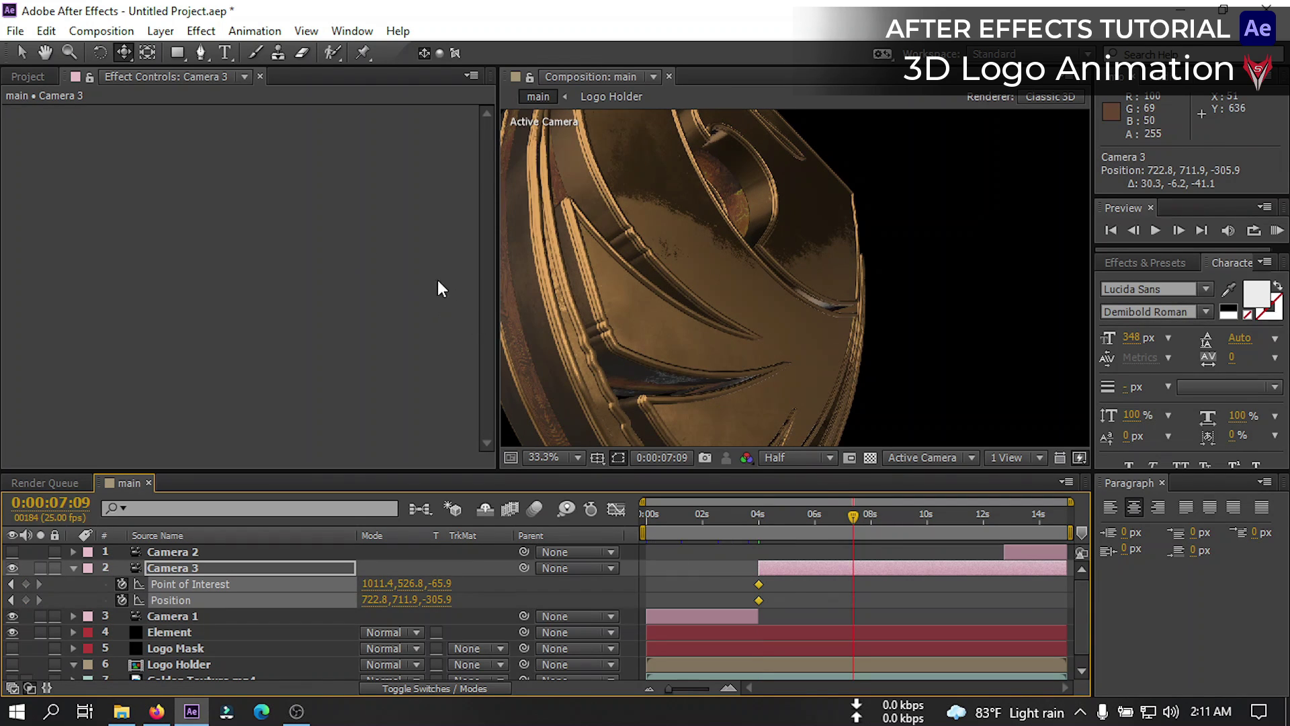
drag(124, 54, 214, 115)
drag(642, 288, 670, 363)
drag(123, 54, 181, 72)
drag(726, 289, 753, 289)
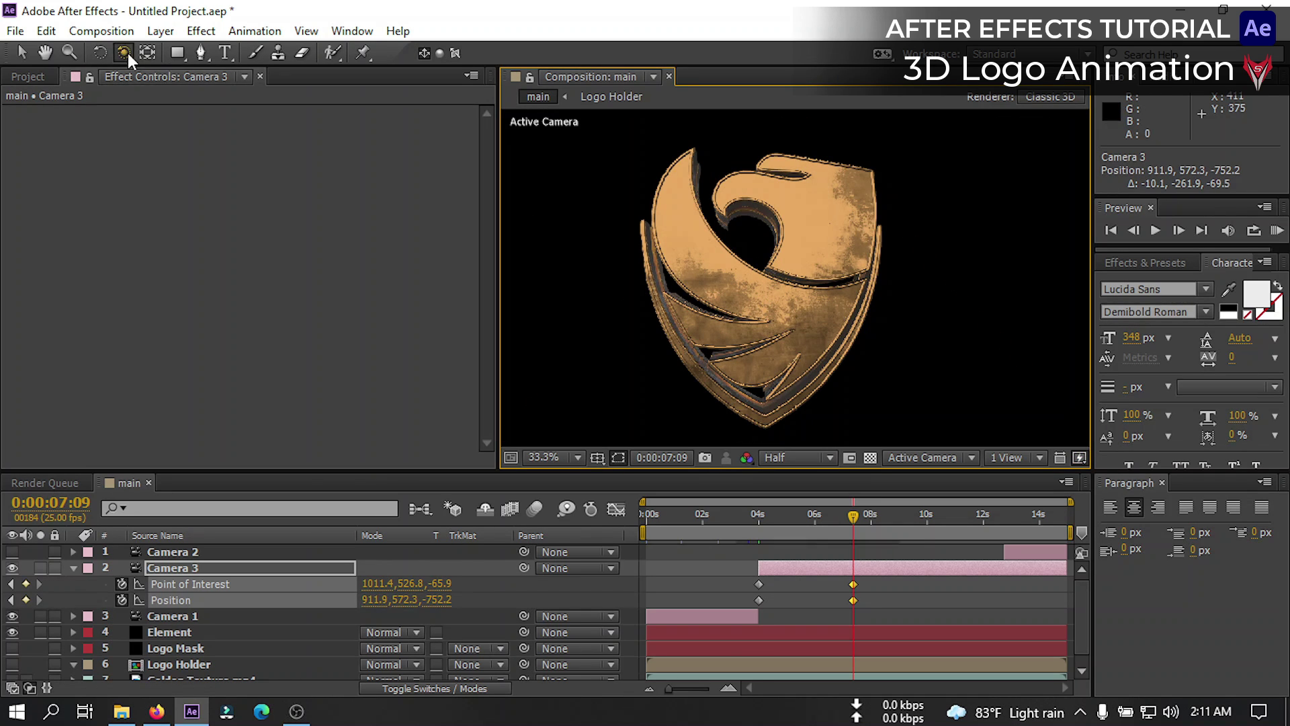
drag(124, 52, 181, 121)
drag(749, 278, 746, 333)
Show the proportional grid and centre the logo on it by moving Camera 3 to about position 789.0, 646.5, -1288.1
click(597, 457)
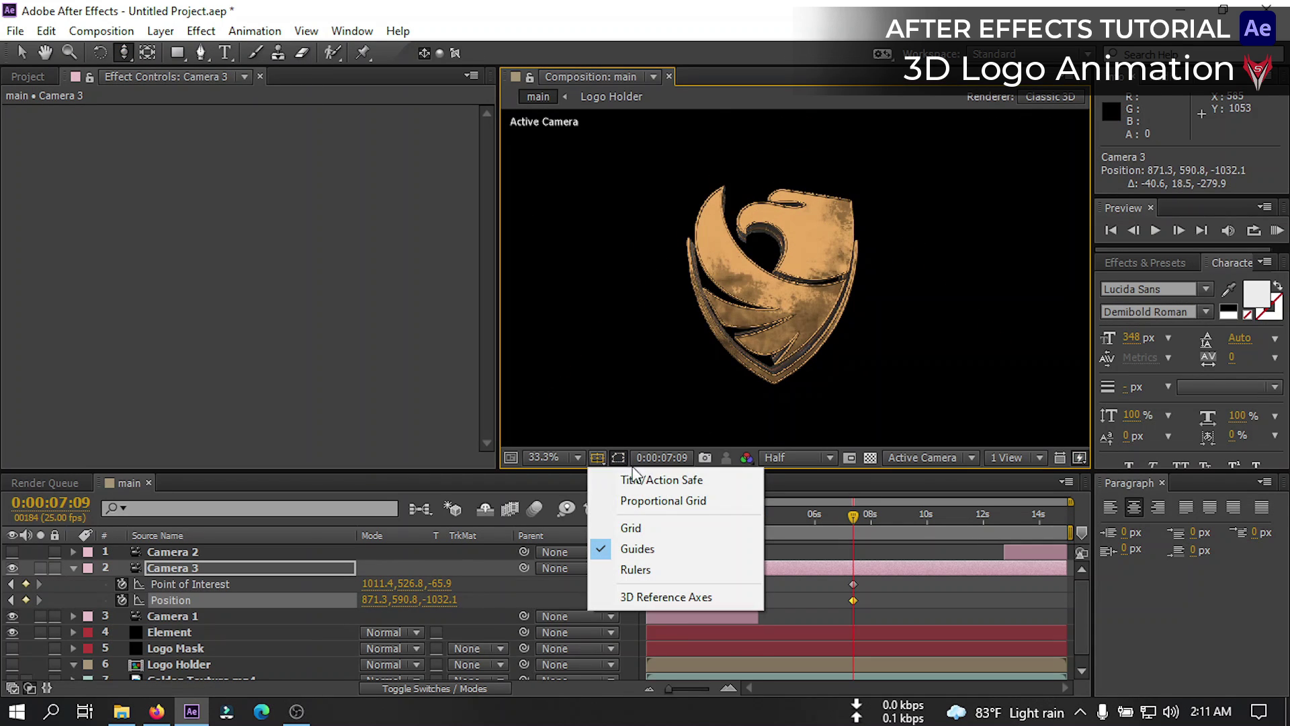
click(663, 501)
drag(746, 289, 746, 336)
drag(124, 54, 182, 105)
drag(757, 306, 777, 299)
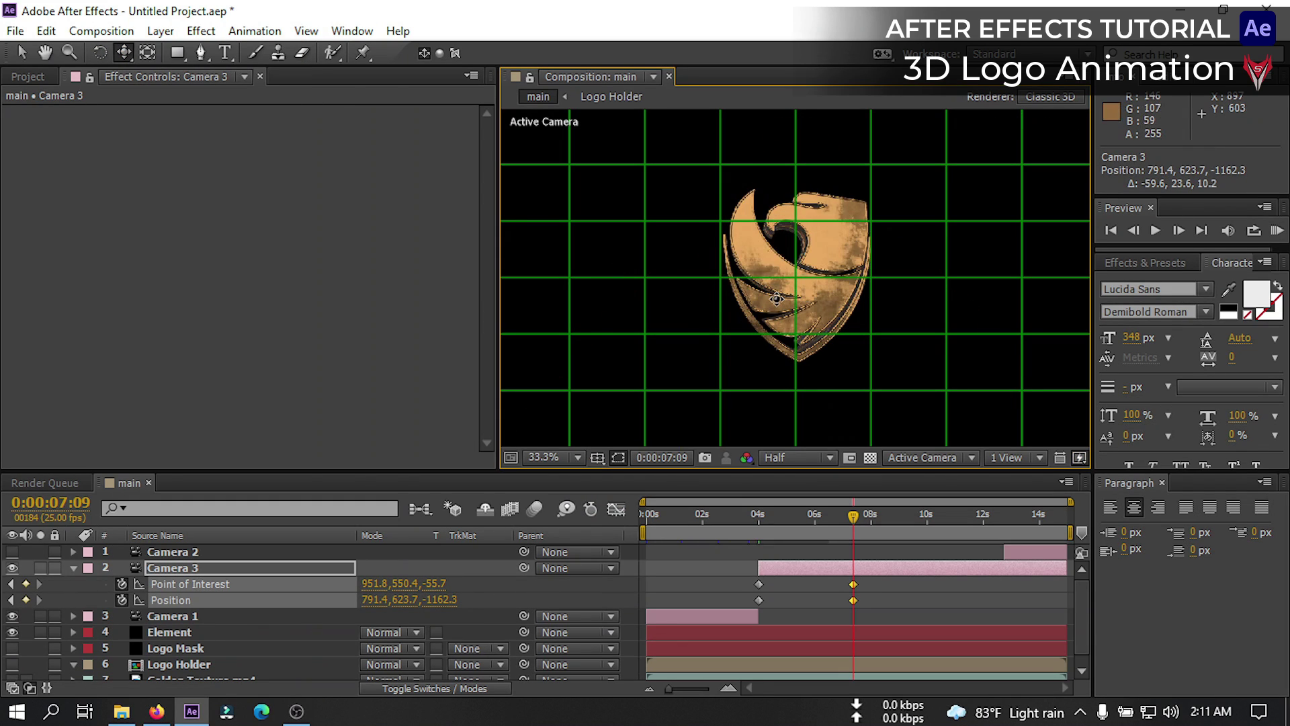
drag(760, 307, 754, 308)
drag(124, 54, 202, 112)
drag(796, 296, 796, 323)
drag(124, 53, 201, 92)
drag(796, 299, 796, 303)
Collapse Camera 3's keyframed properties and hide the proportional grid
key(u)
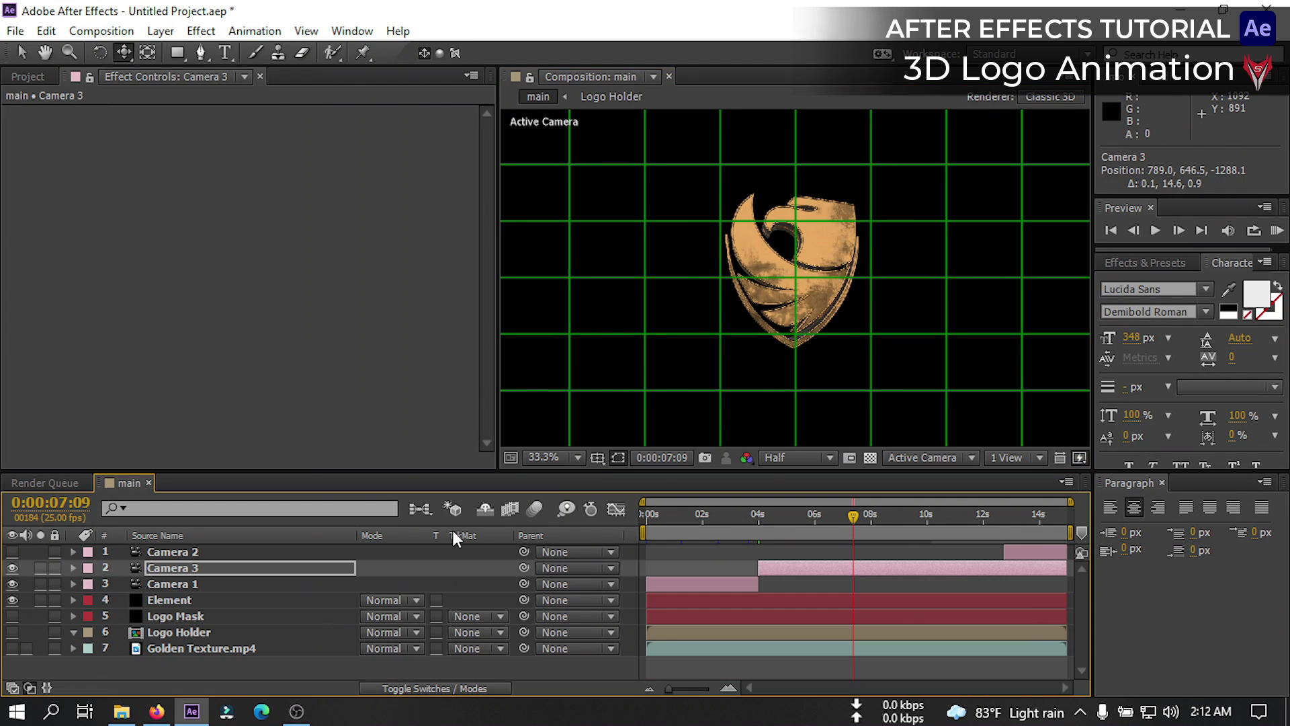
click(618, 457)
click(604, 500)
click(158, 670)
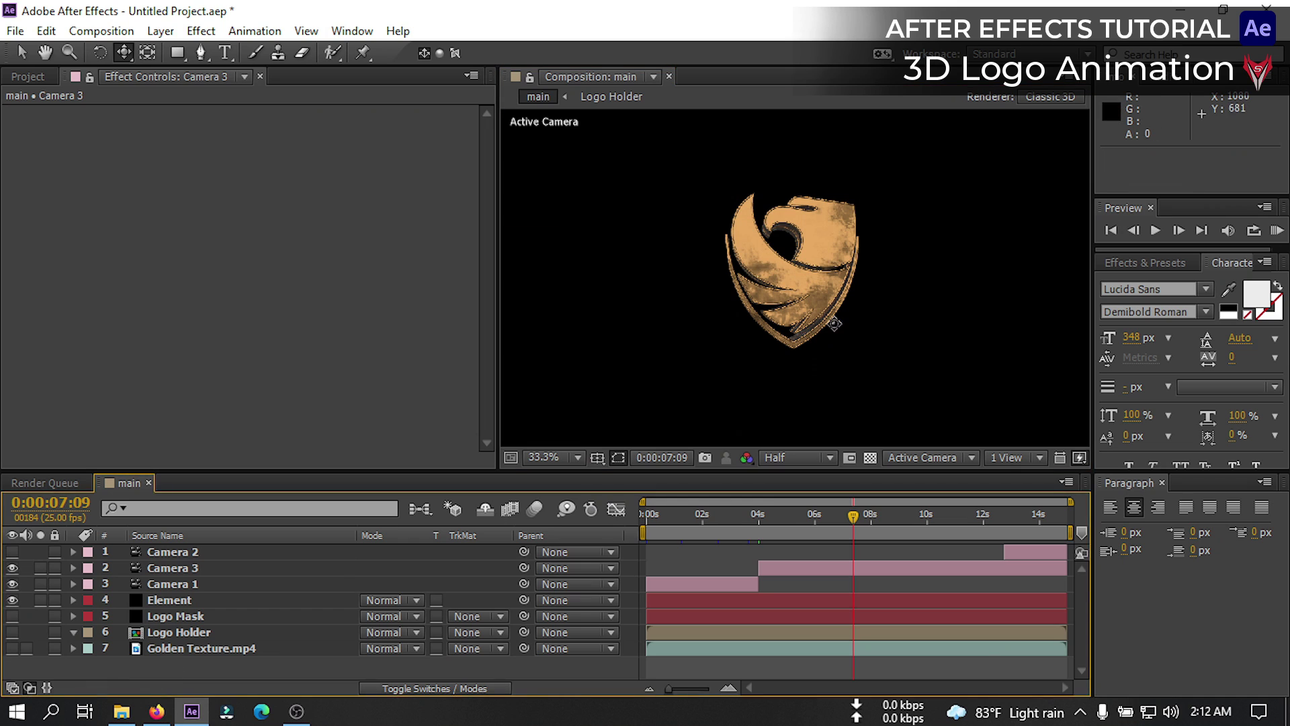
Add BG.png from the Footages folder to the main composition as the bottom layer
click(26, 78)
click(144, 278)
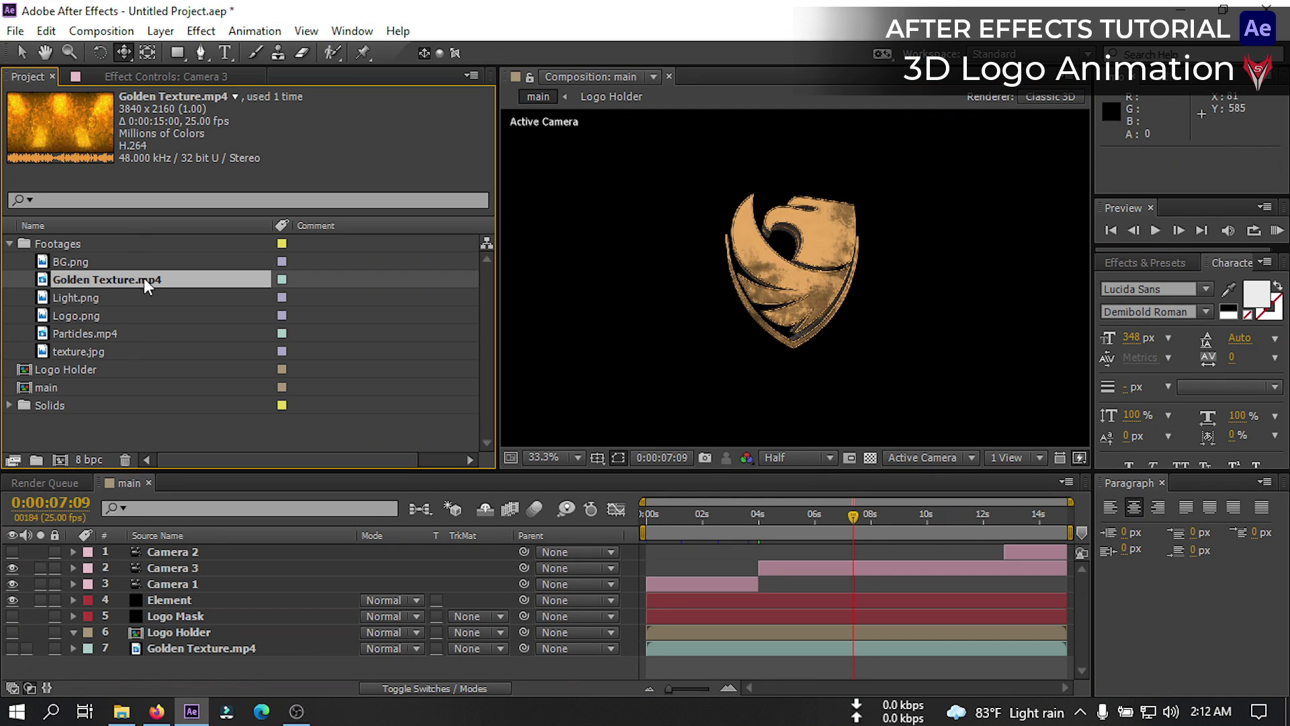
drag(63, 263, 171, 664)
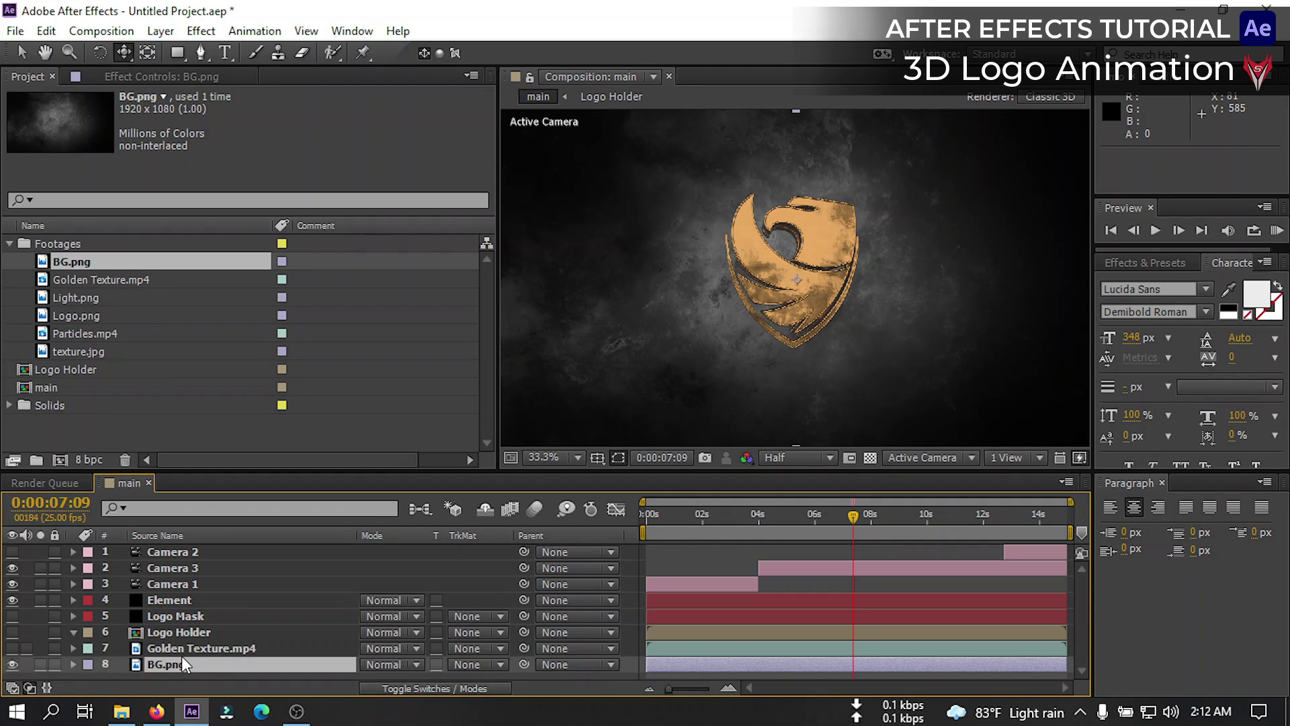
Apply the Curves effect to the BG.png layer and pull the RGB midtones down to darken the background
key(ctrl+space)
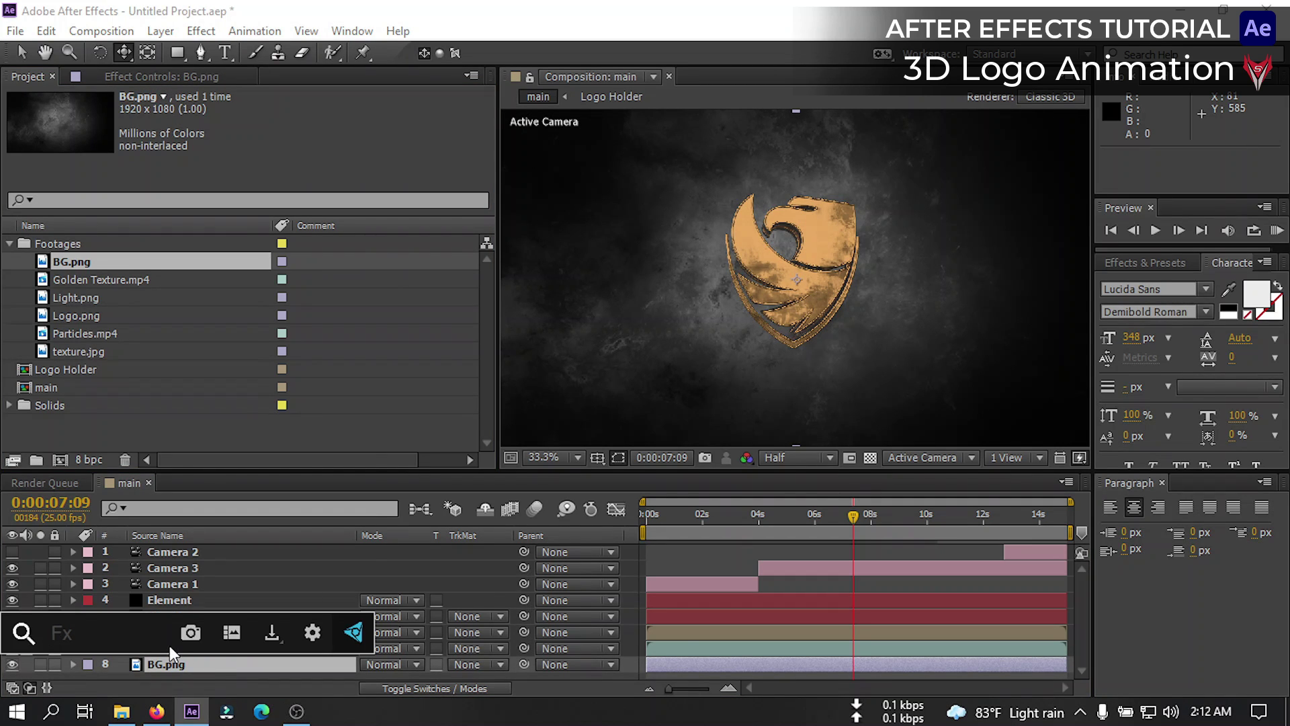
text(cur)
click(81, 515)
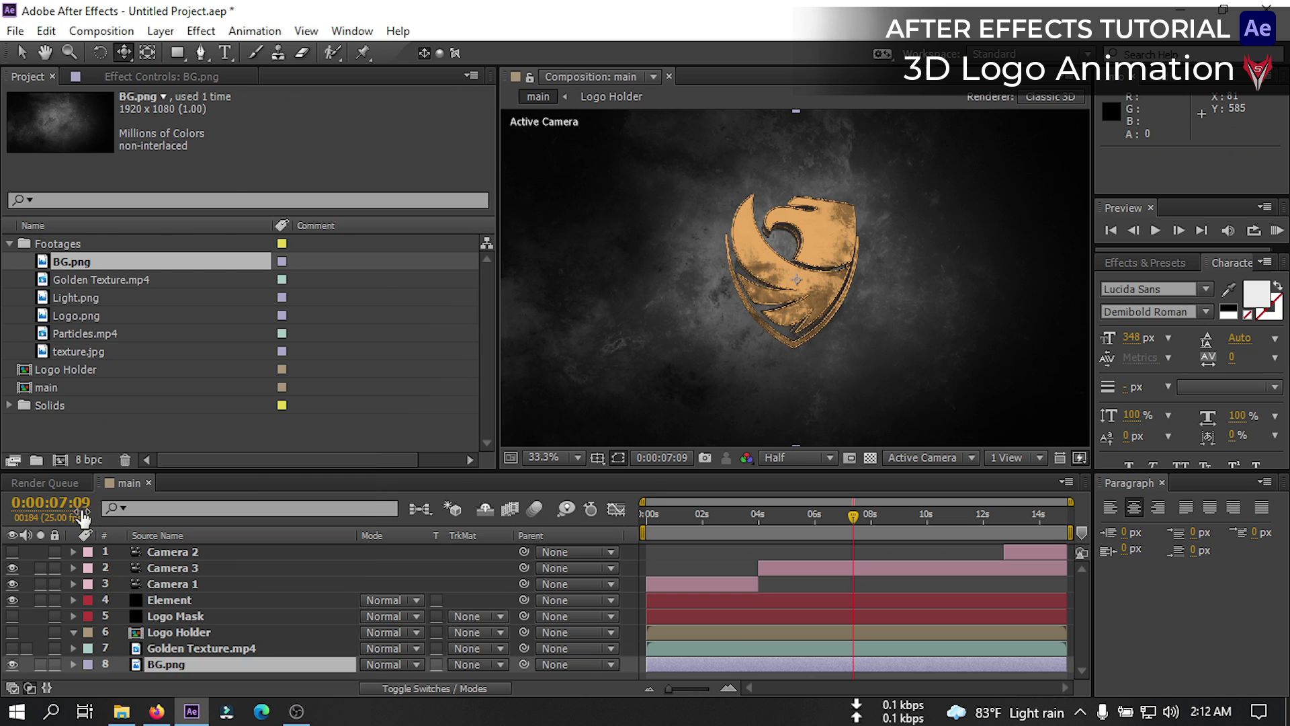
key(v)
drag(130, 238, 145, 258)
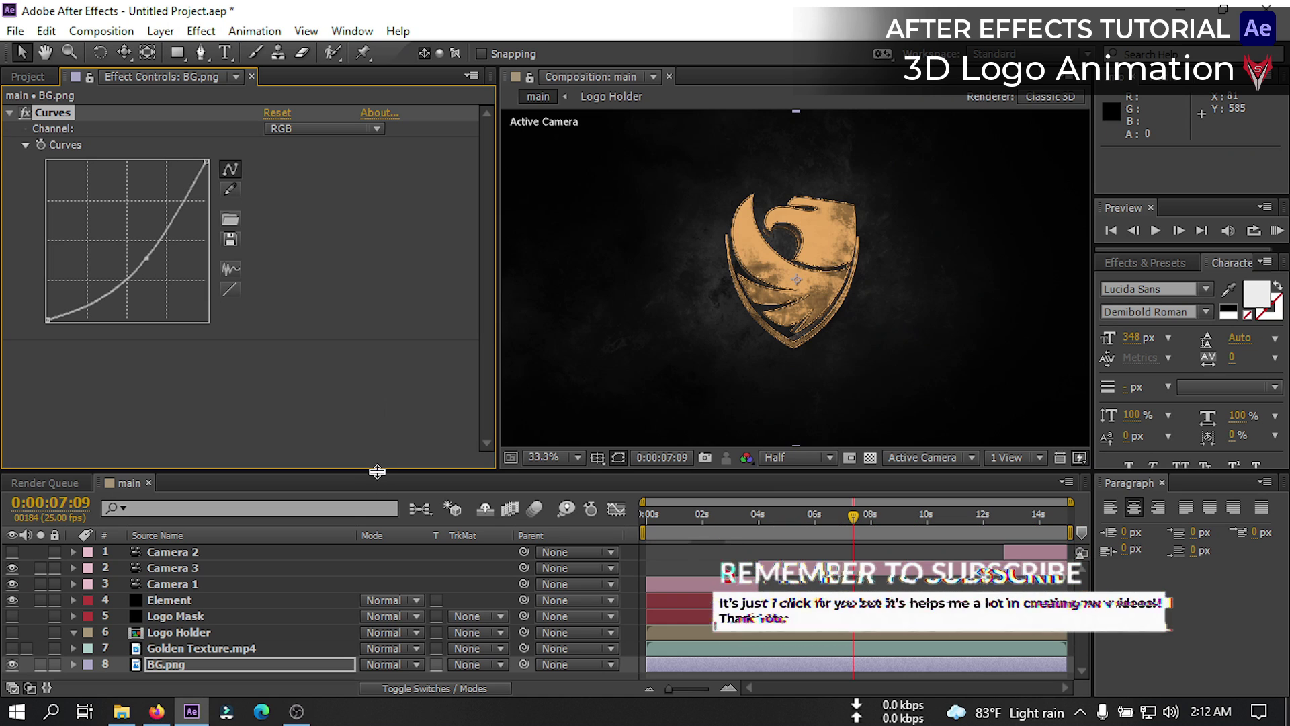
click(9, 113)
Add Particles.mp4 as the top layer of the main composition, starting at 0:00:04:24
click(27, 75)
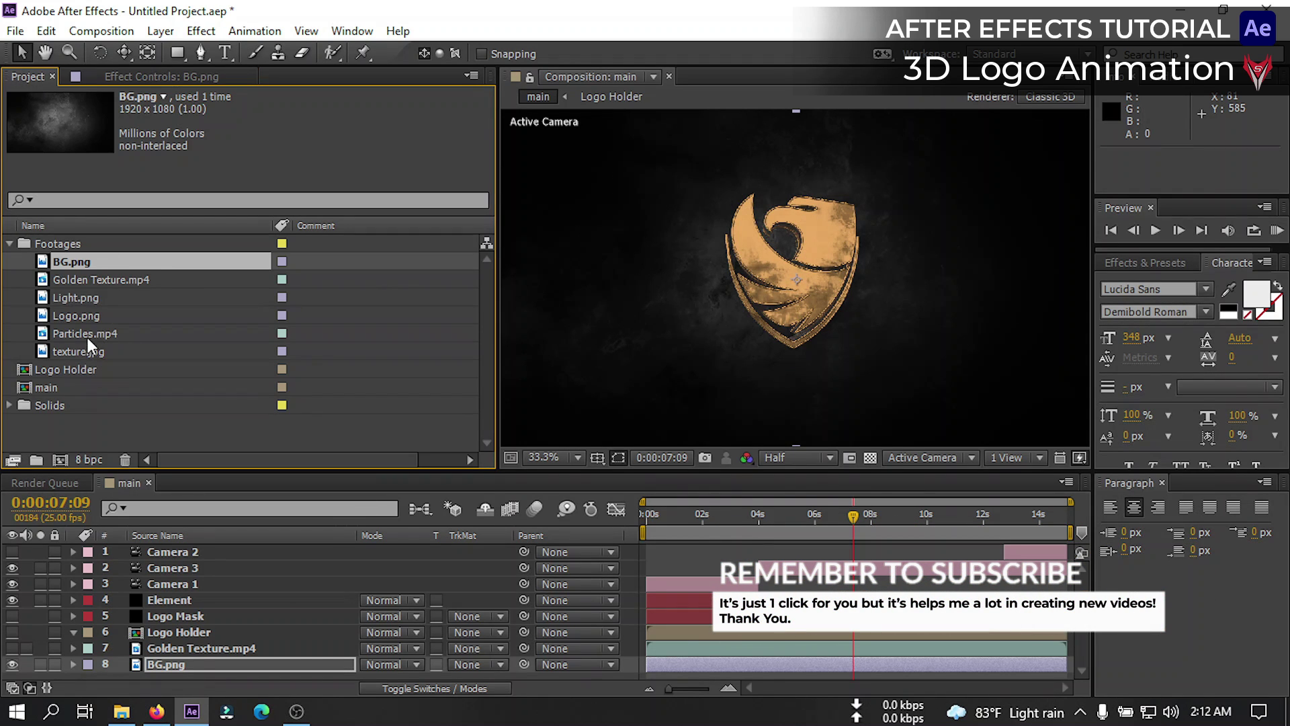
drag(86, 336, 166, 549)
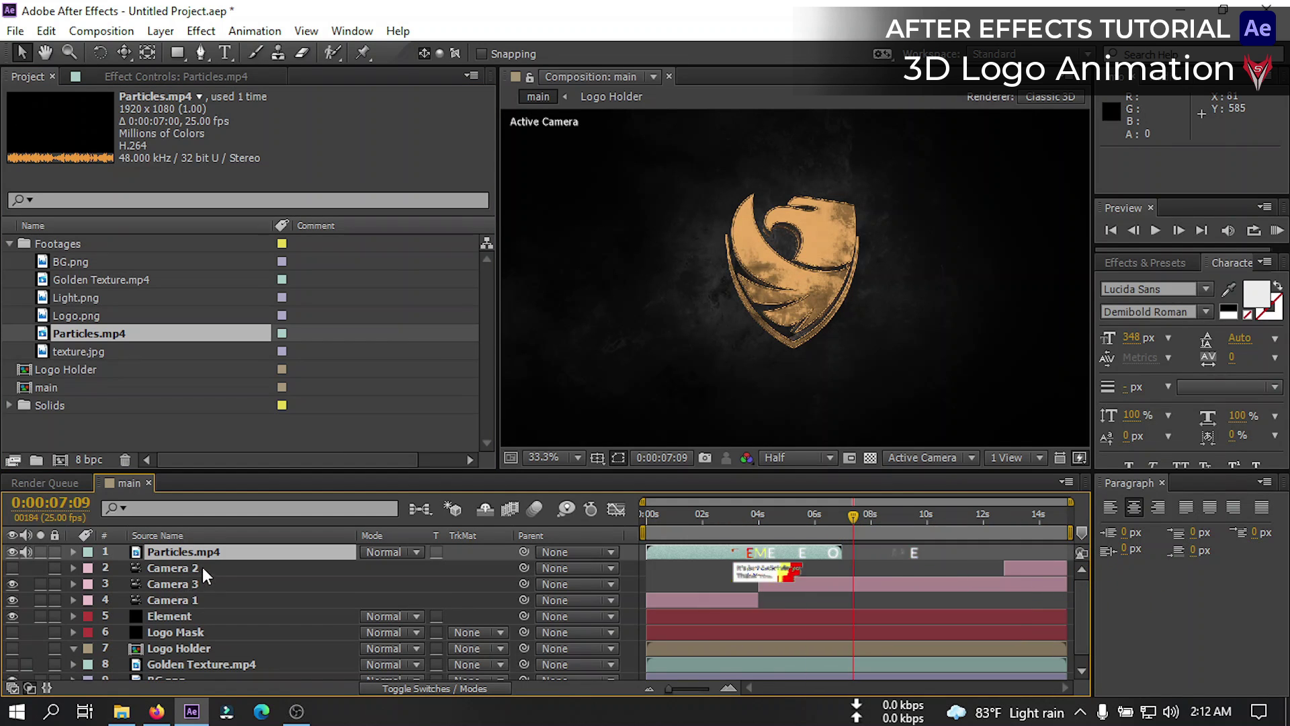
drag(707, 548, 842, 545)
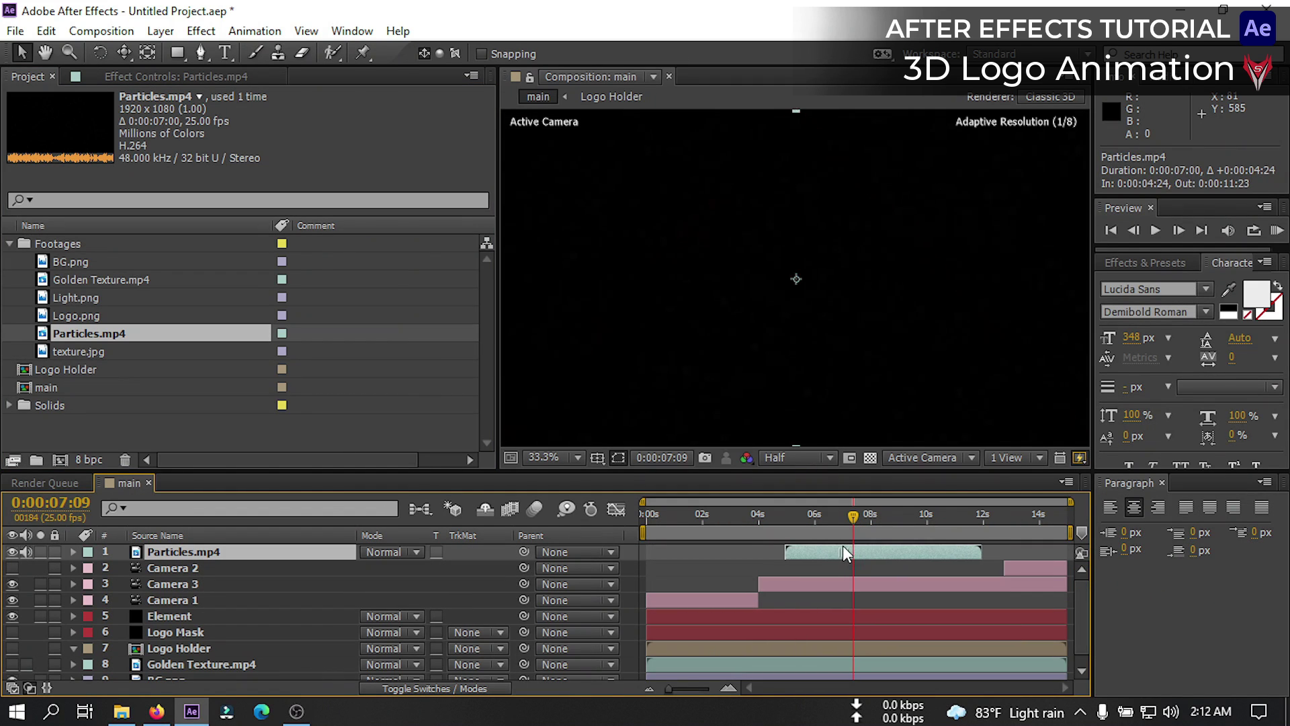
click(788, 532)
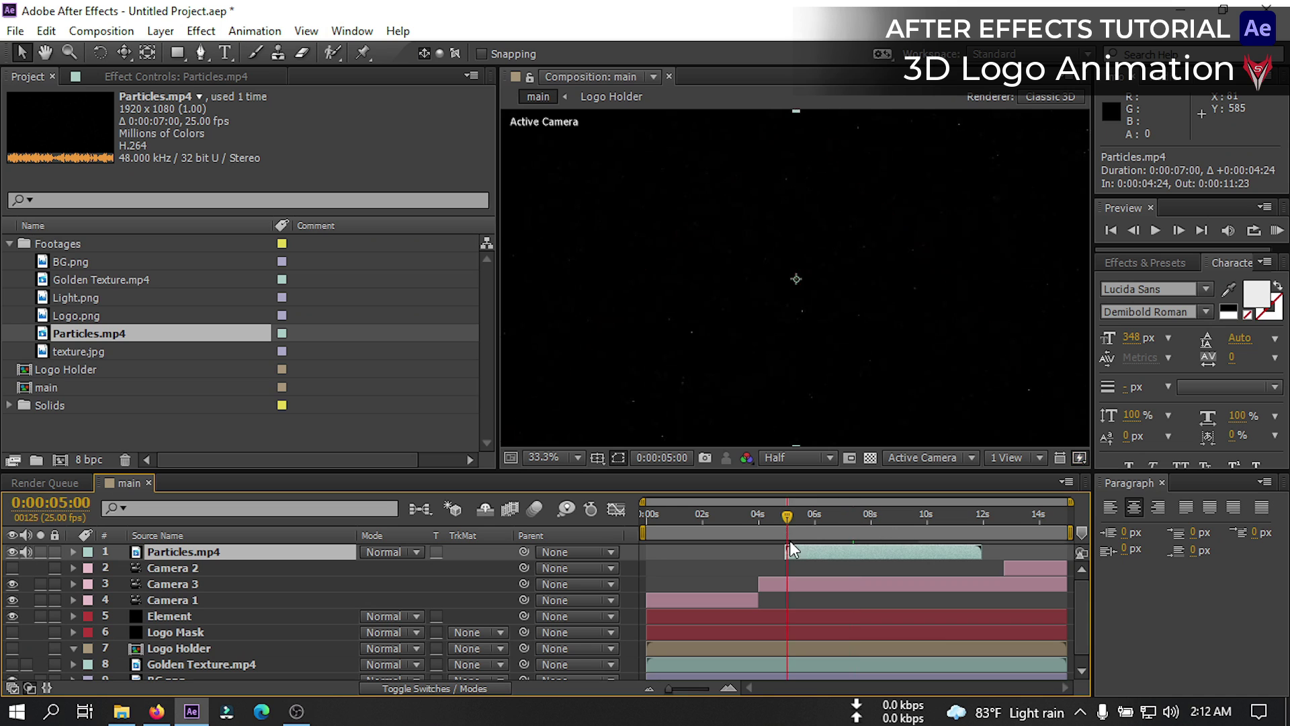
Set the Particles.mp4 layer's blending mode to Add and shift the layer to start at 0:00:06:21
click(393, 554)
click(473, 289)
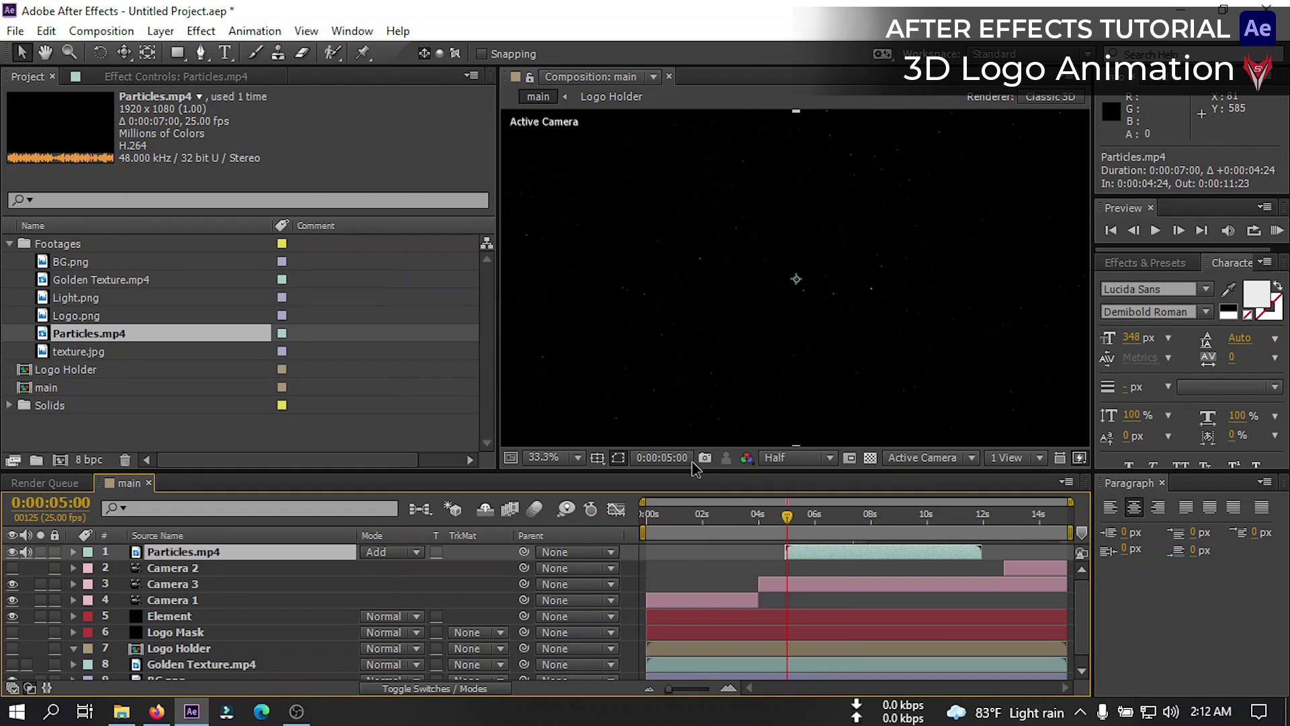
click(838, 525)
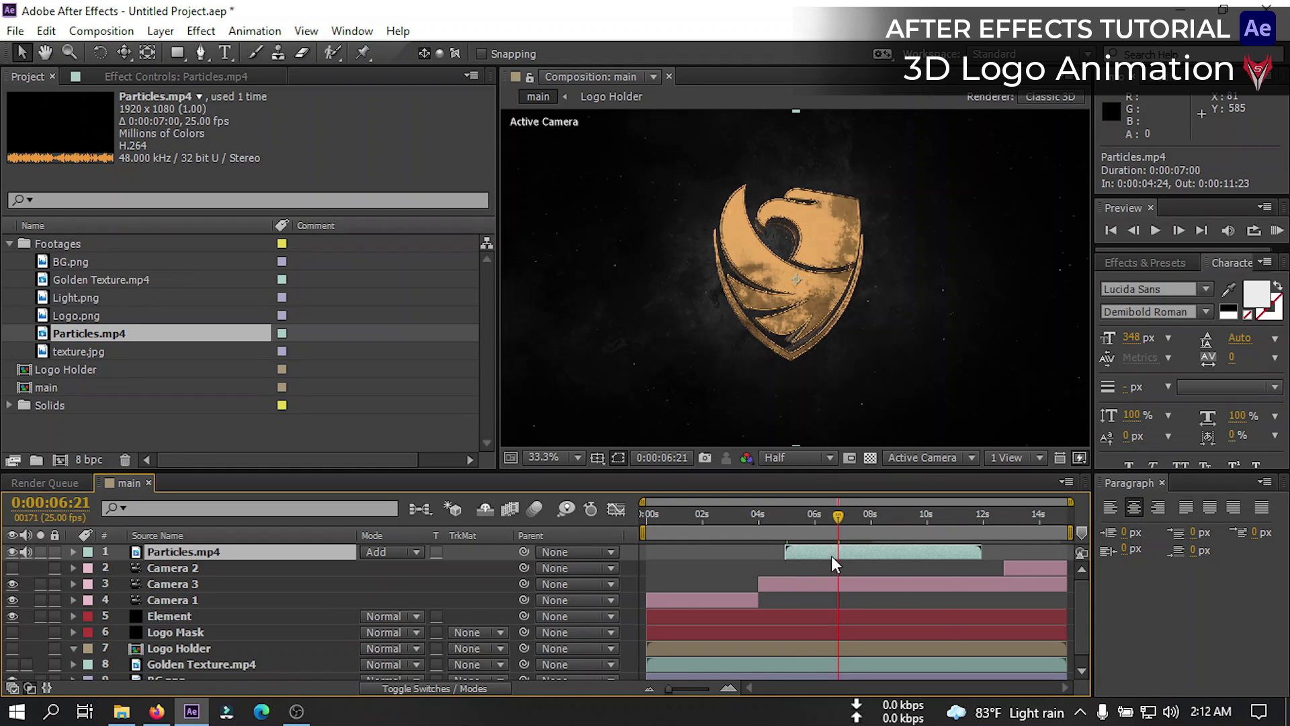
drag(832, 555, 890, 554)
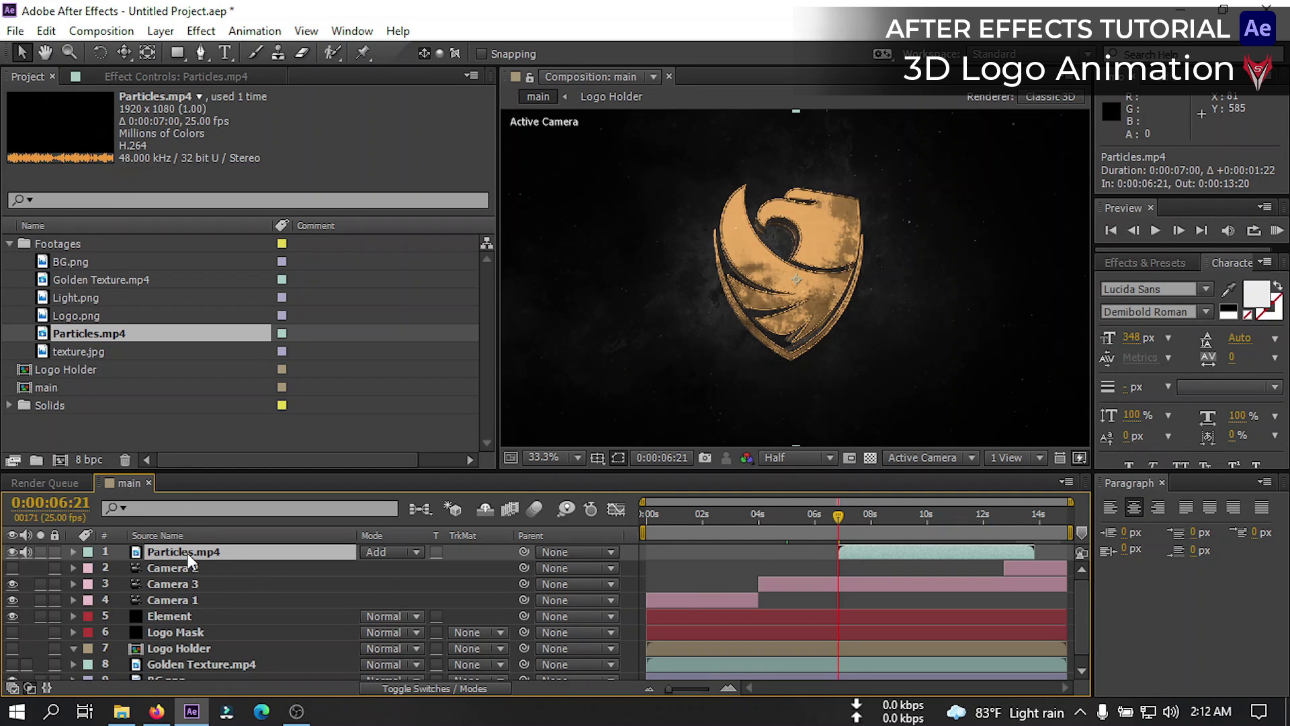
Draw an elliptical mask around the logo on the Particles.mp4 layer and enlarge it to nearly the full frame height
click(175, 53)
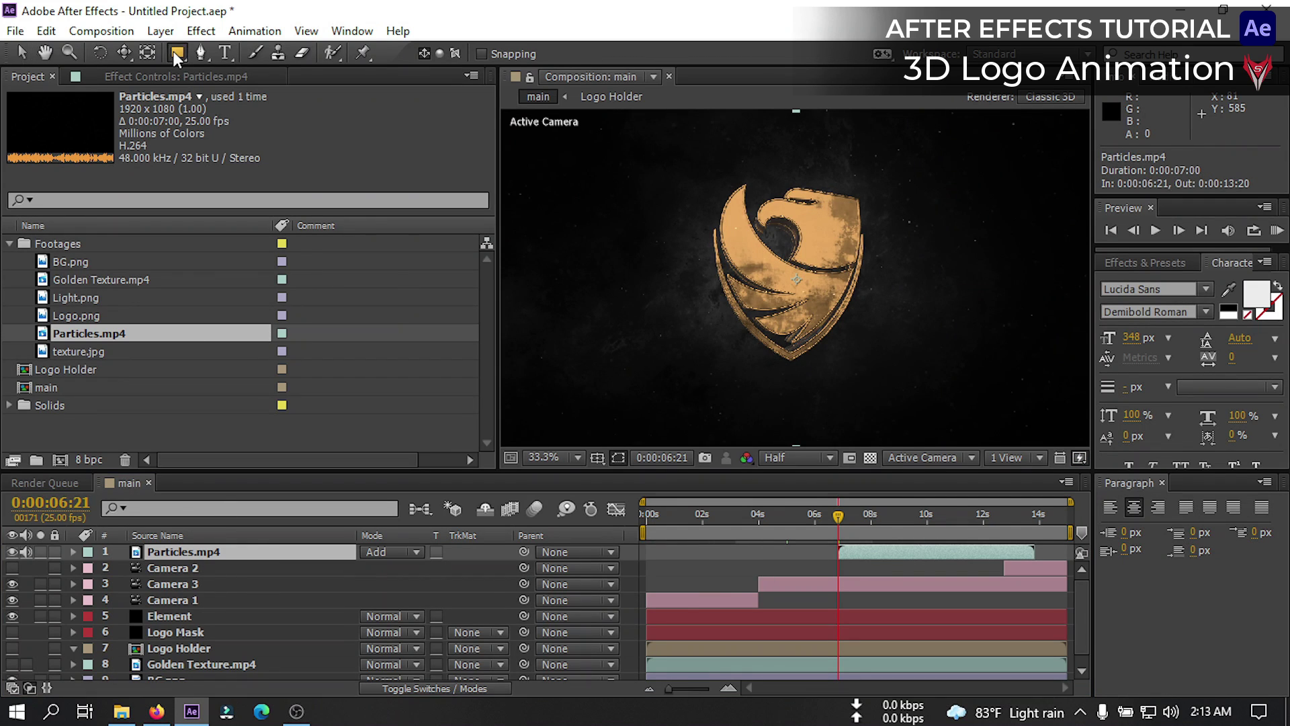
drag(172, 51, 270, 95)
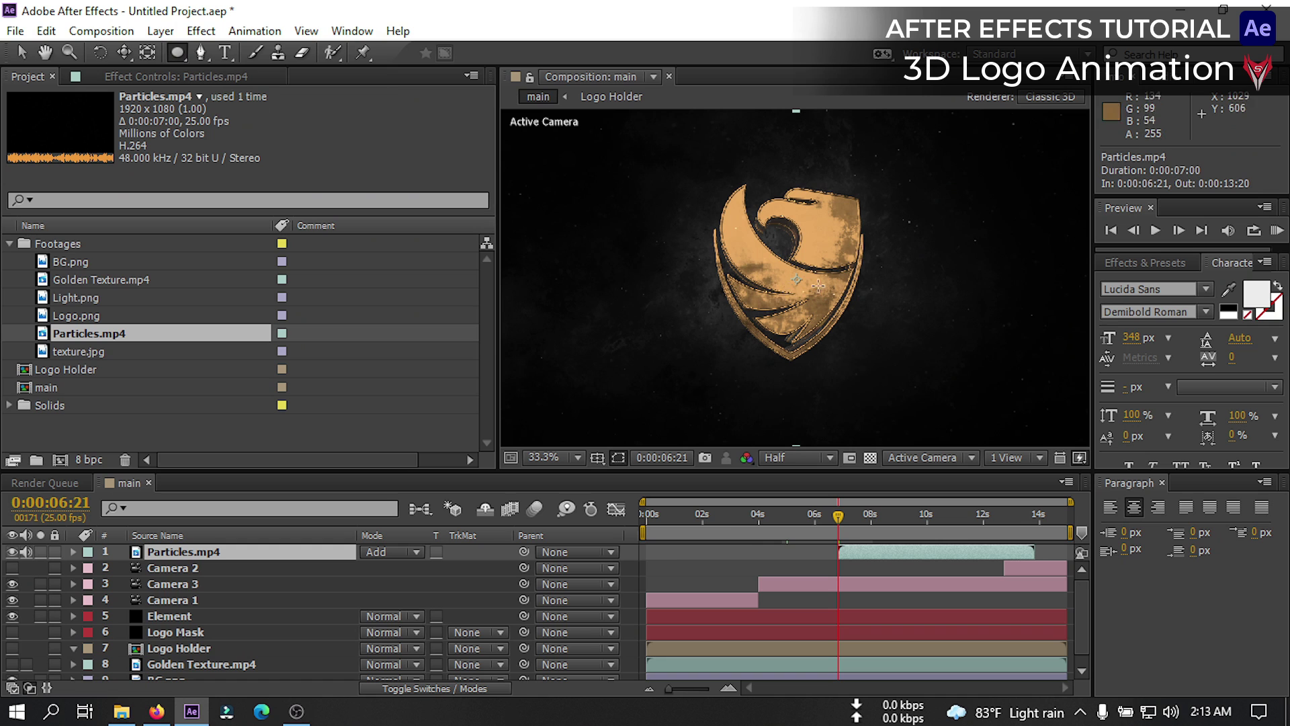
drag(795, 277, 923, 375)
key(v)
double_click(665, 278)
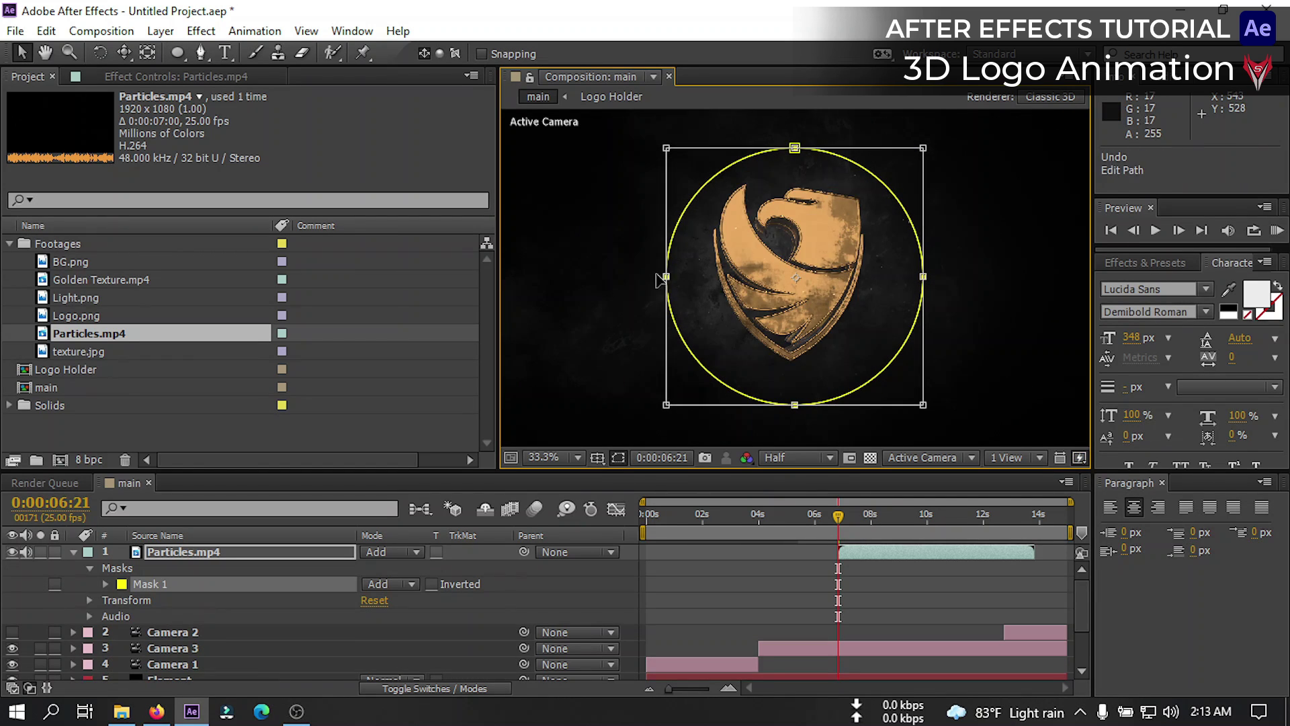
drag(661, 281, 613, 289)
drag(789, 405, 790, 431)
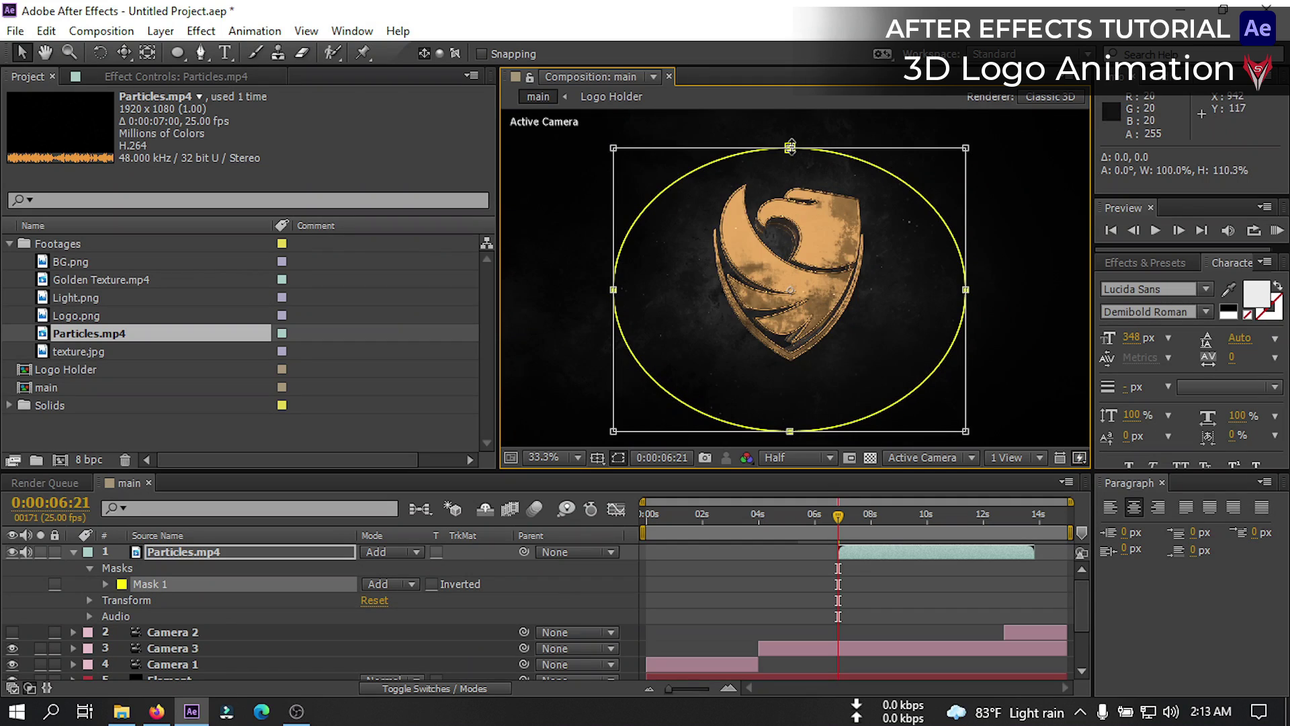
drag(791, 147, 790, 119)
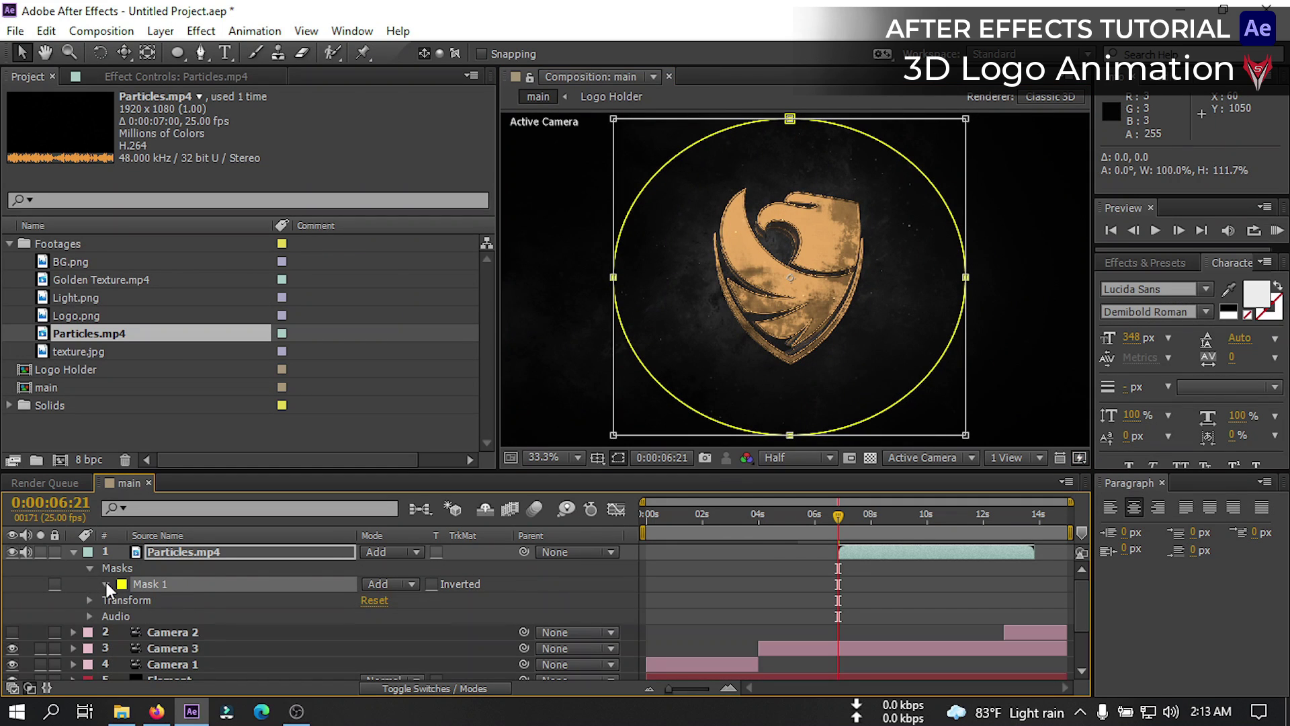
Set Mask 1's feather on the Particles.mp4 layer to 628 pixels and collapse the layer's properties
click(105, 584)
click(387, 616)
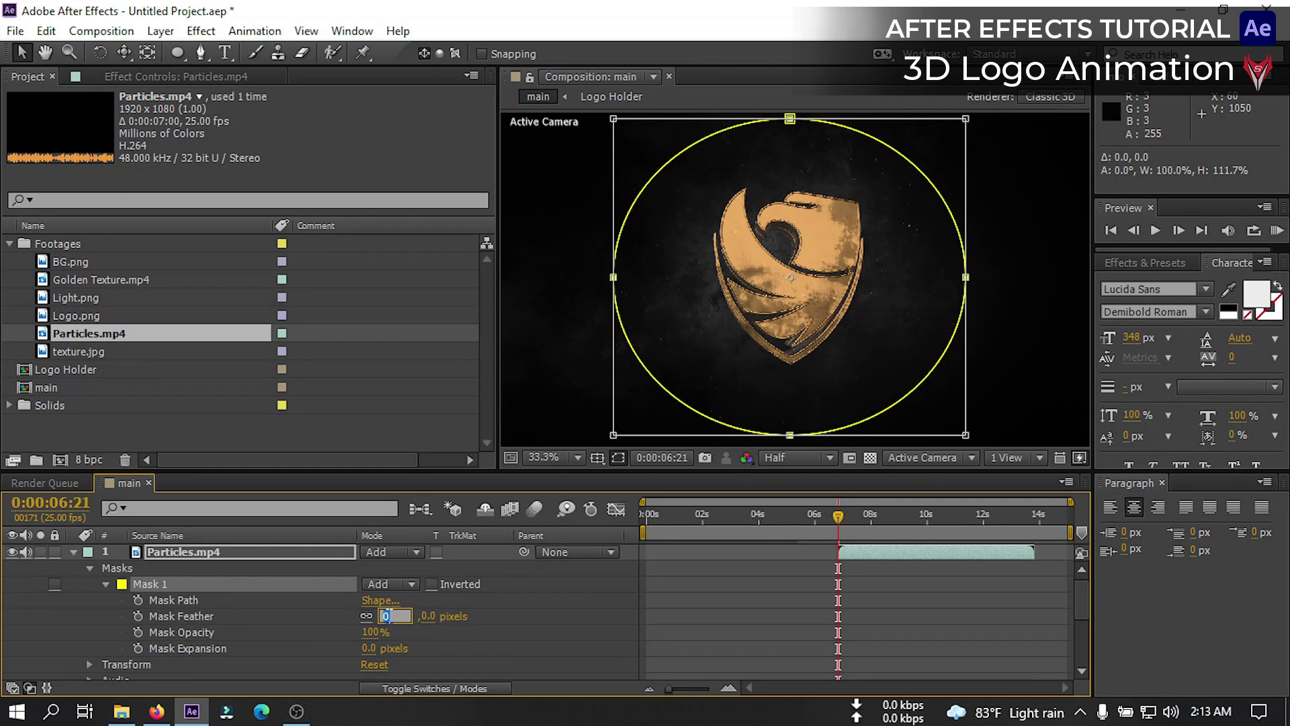
click(493, 612)
drag(388, 617, 677, 609)
click(534, 615)
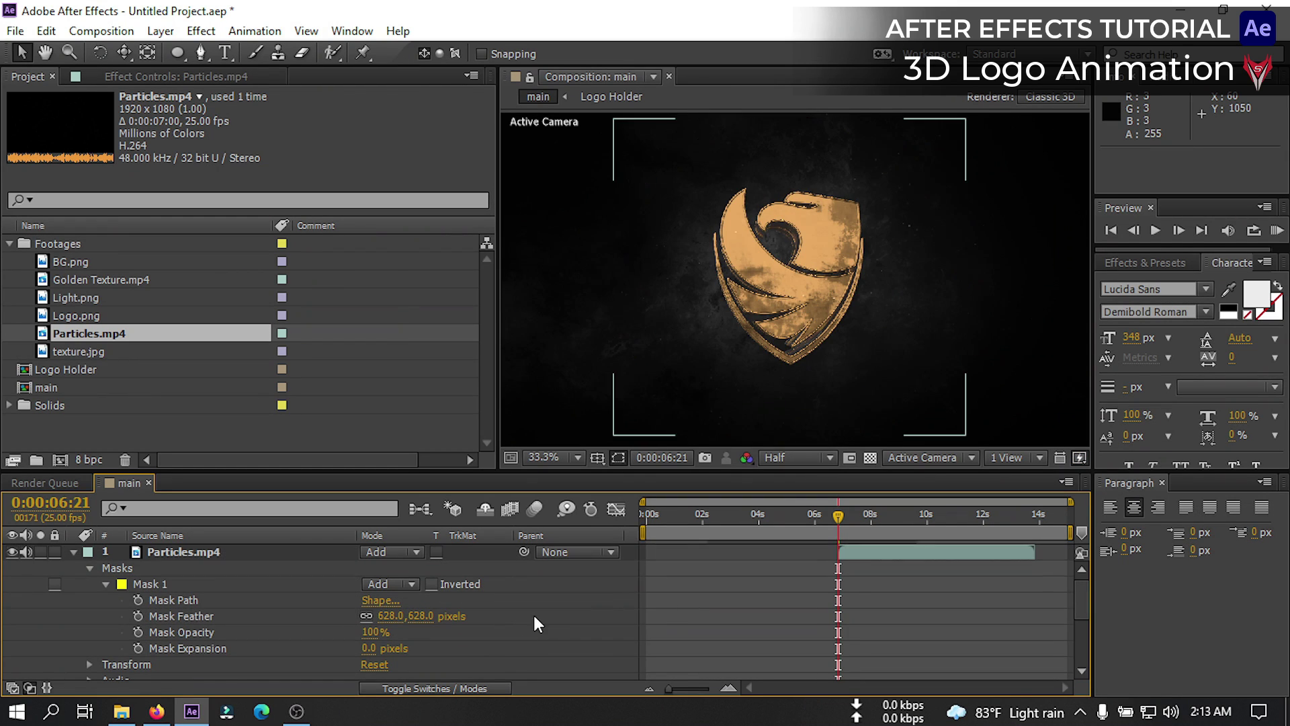
click(73, 552)
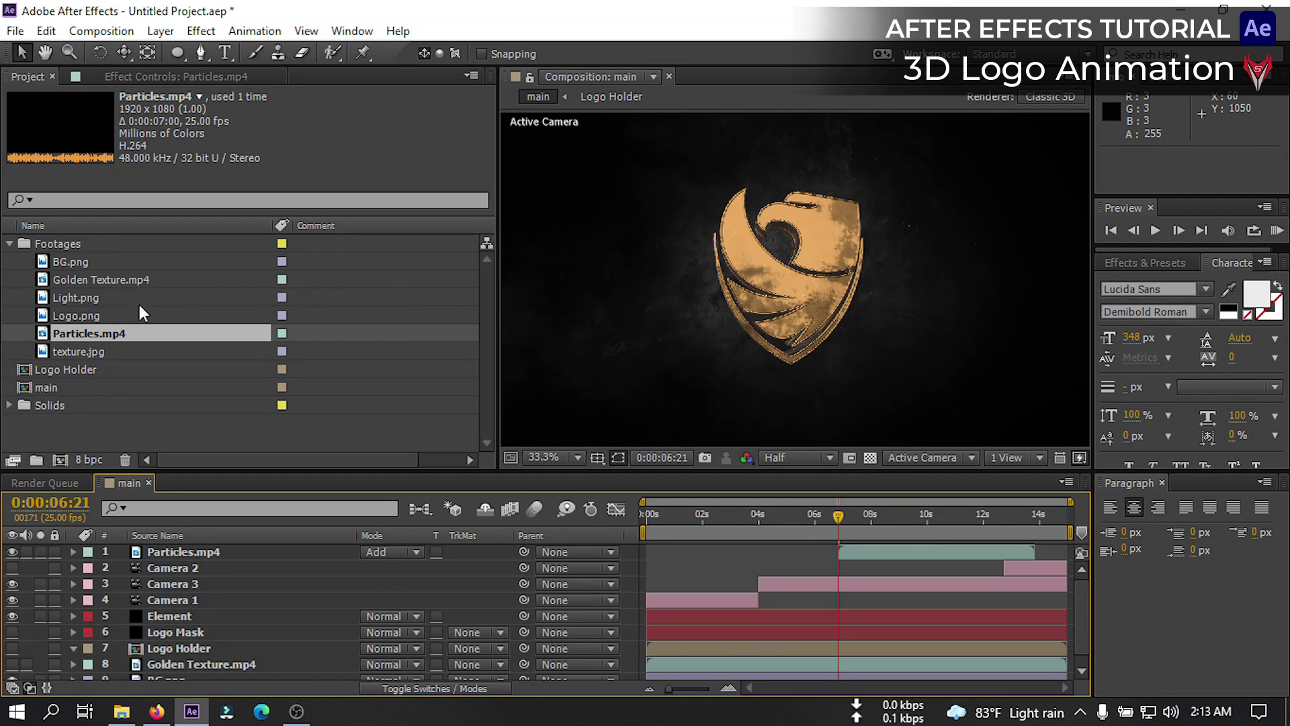
Add Light.png as the top layer of the main composition and set its blending mode to Add
click(79, 299)
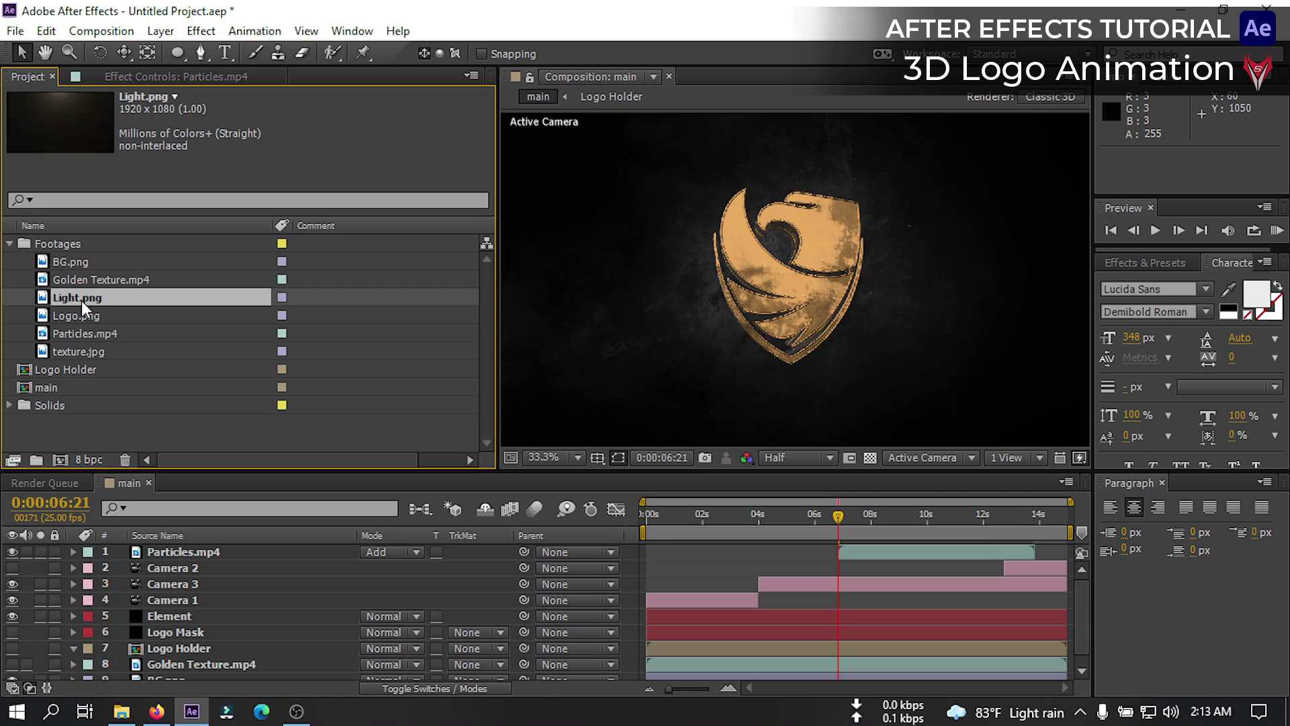
drag(78, 300, 163, 549)
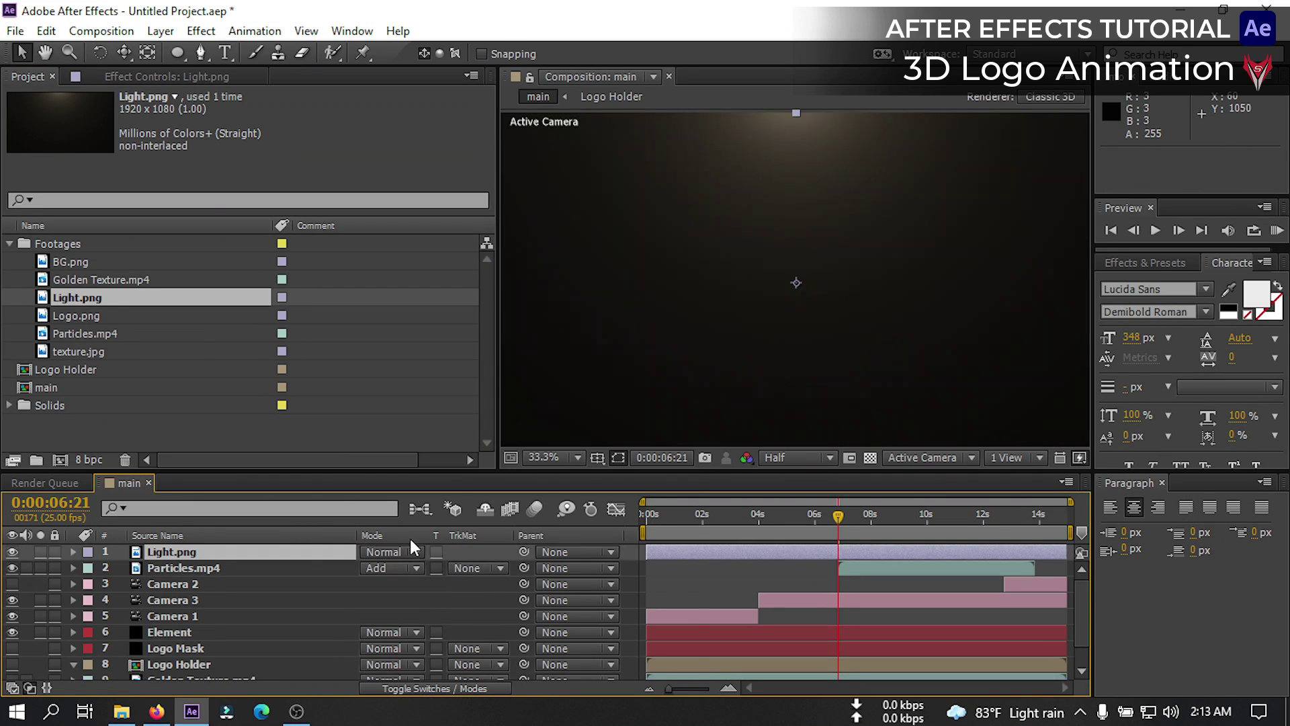
click(389, 551)
click(441, 283)
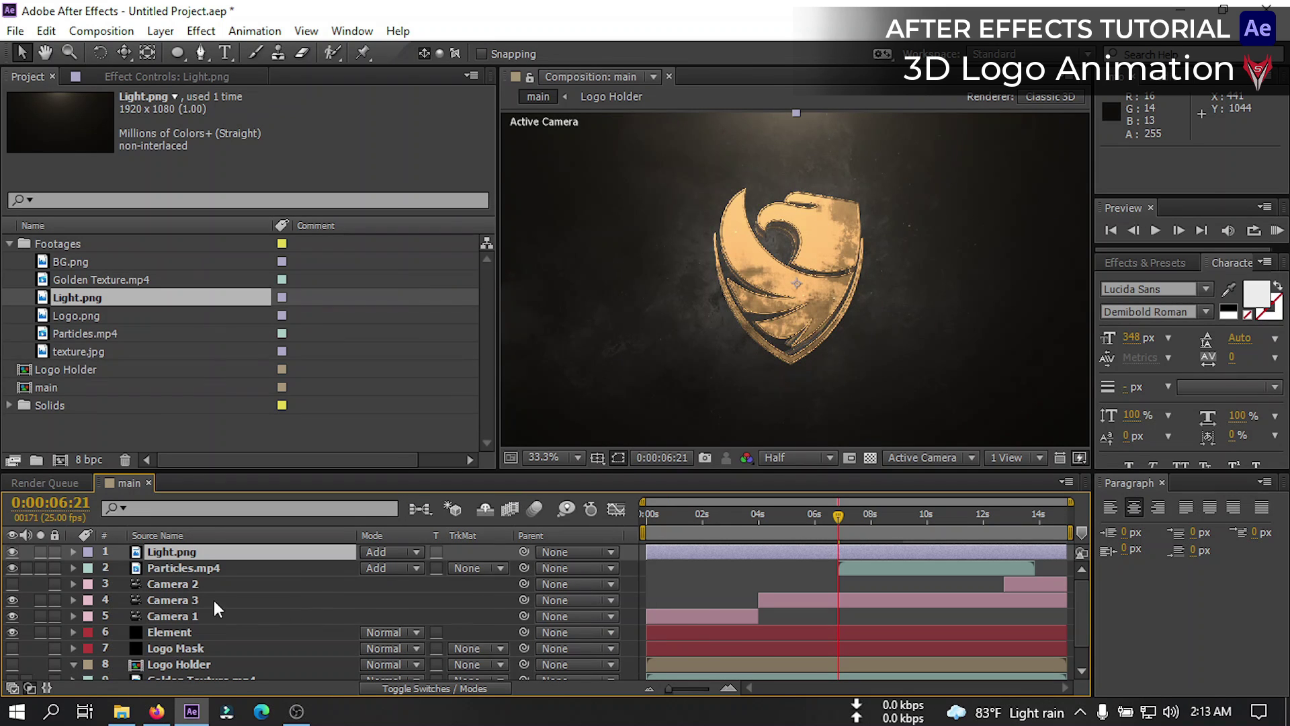
Create an adjustment layer above all other layers and apply the Looks effect to it
click(159, 30)
mouse_move(336, 28)
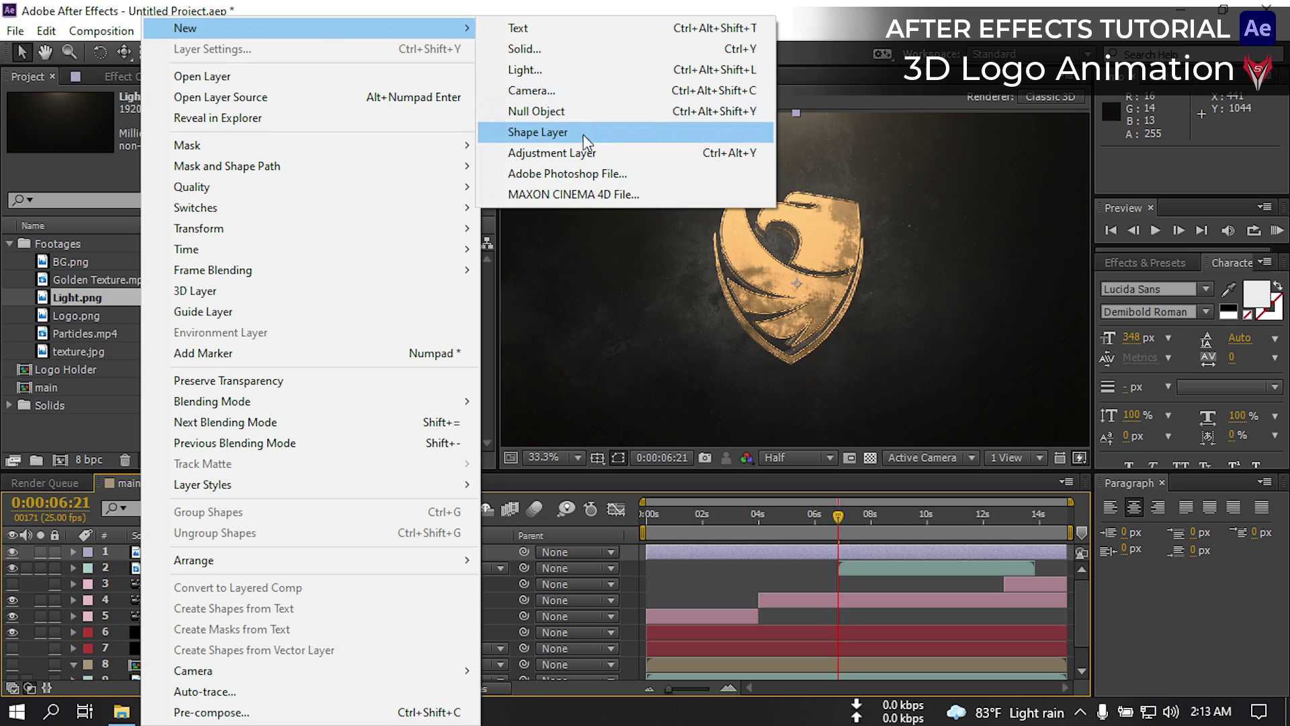
click(571, 152)
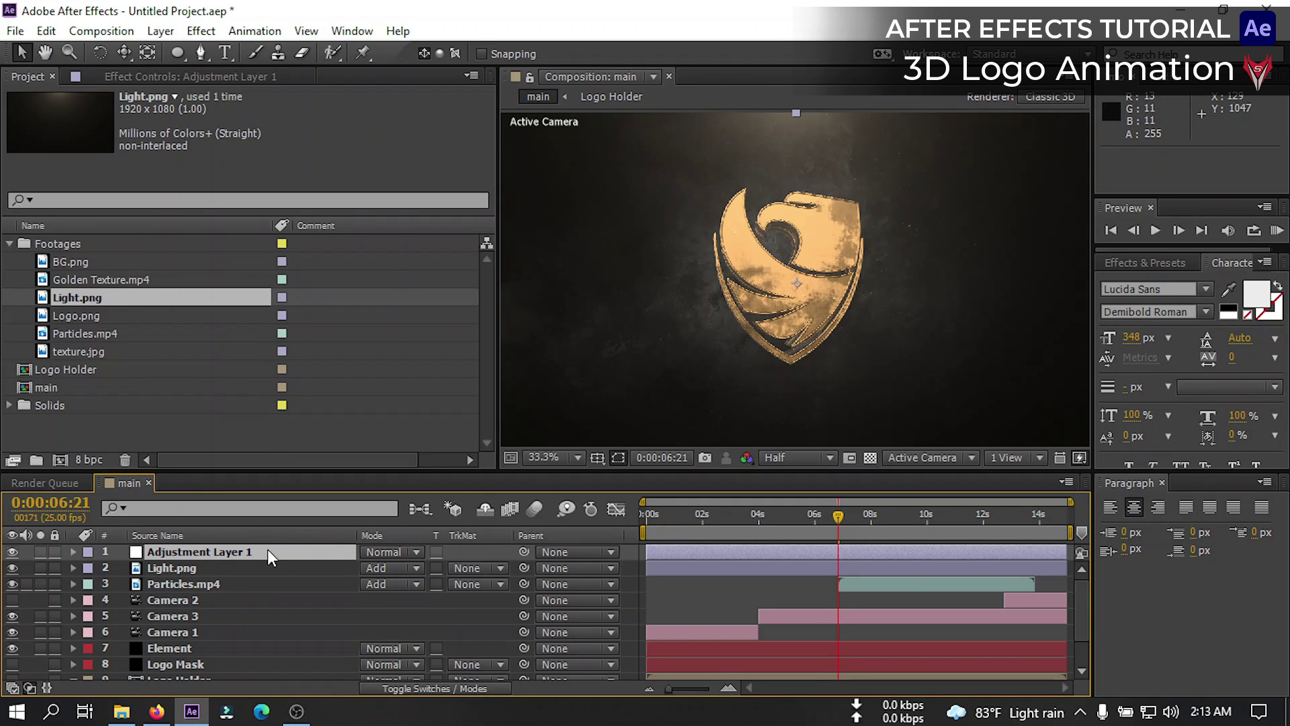
key(ctrl+space)
text(look)
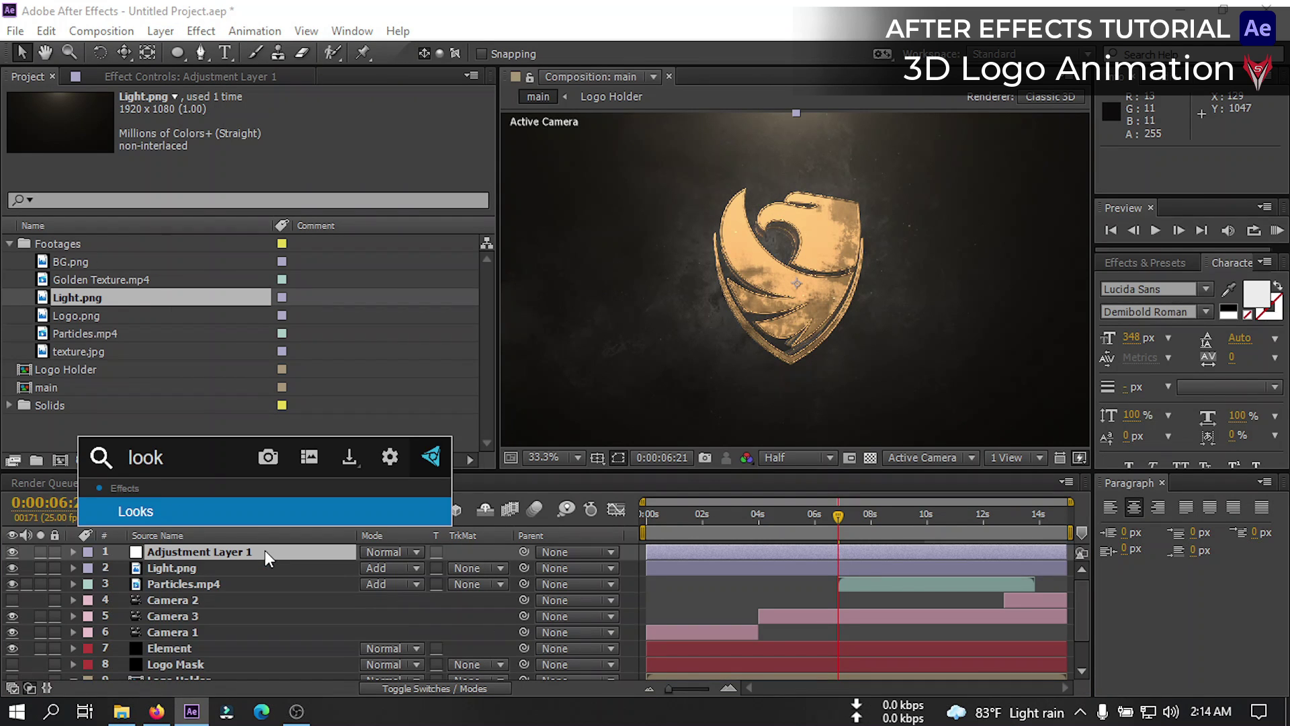
key(Return)
Apply the Spot Focus look from the People presets to the adjustment layer, widening its Edge Softness inner ring to a spread of about 0.342
click(68, 163)
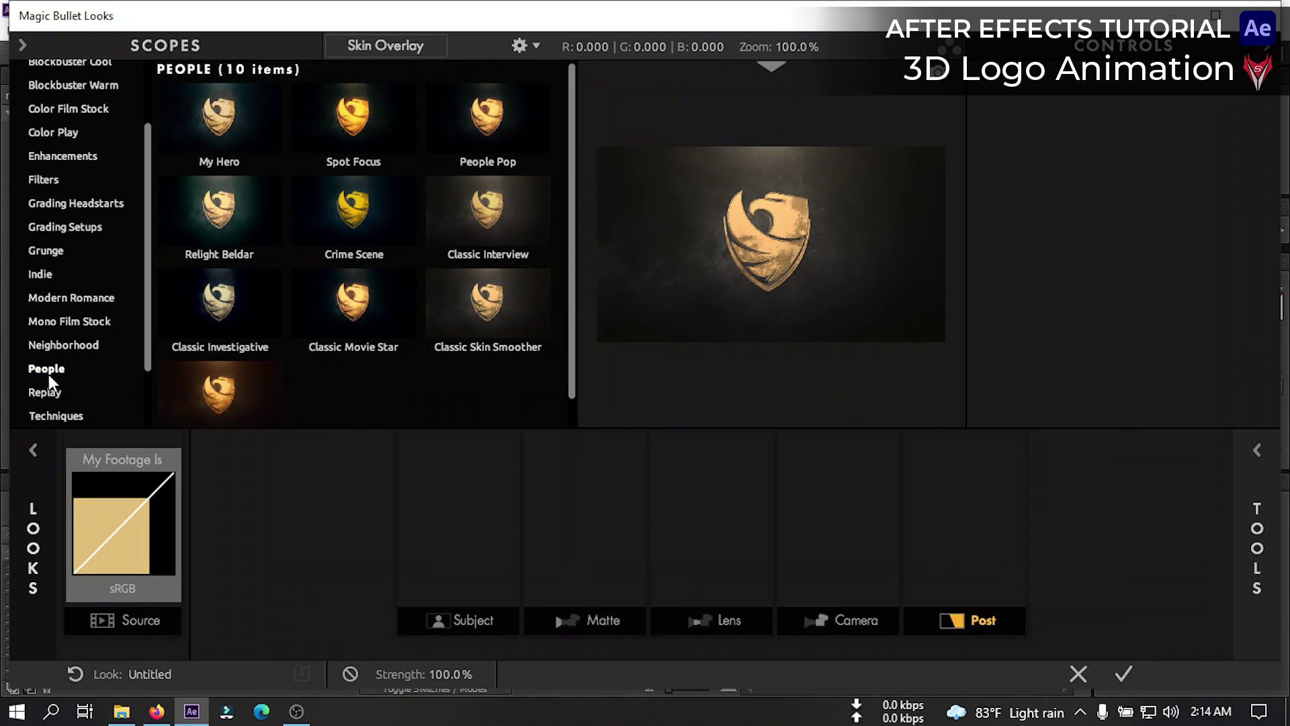
click(352, 123)
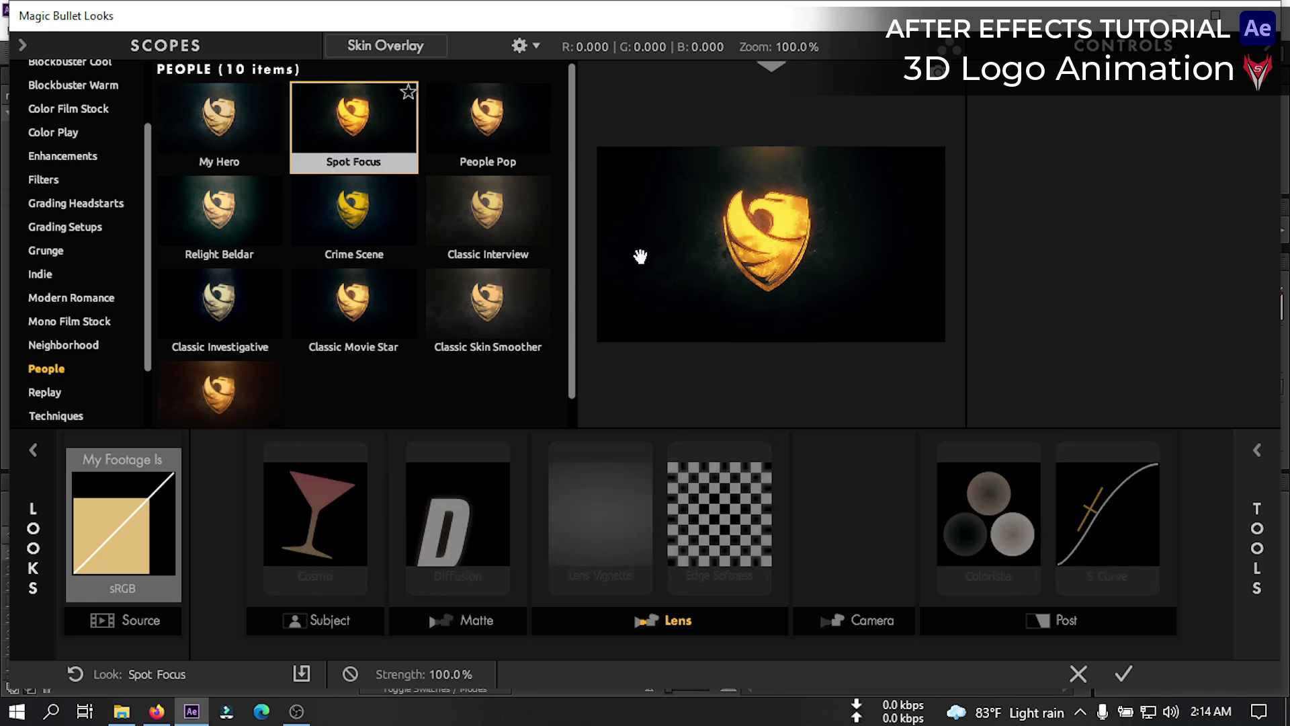
drag(671, 240, 631, 246)
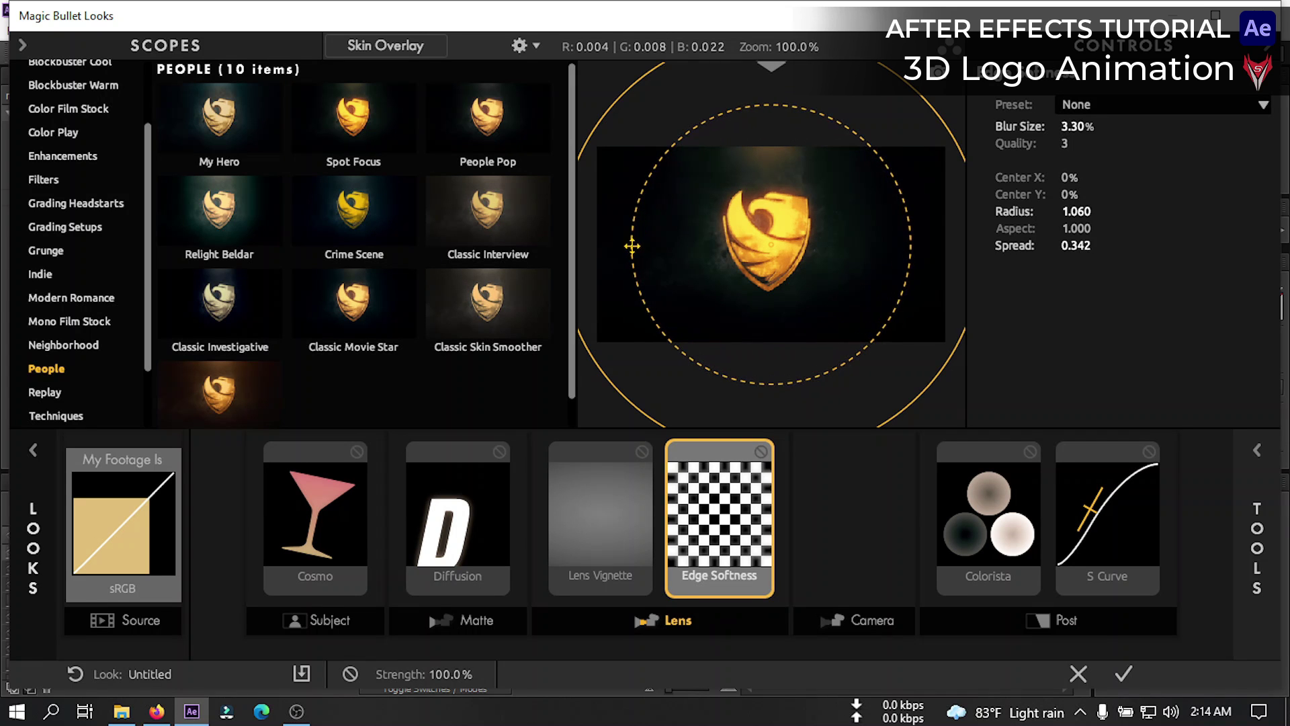
click(1123, 673)
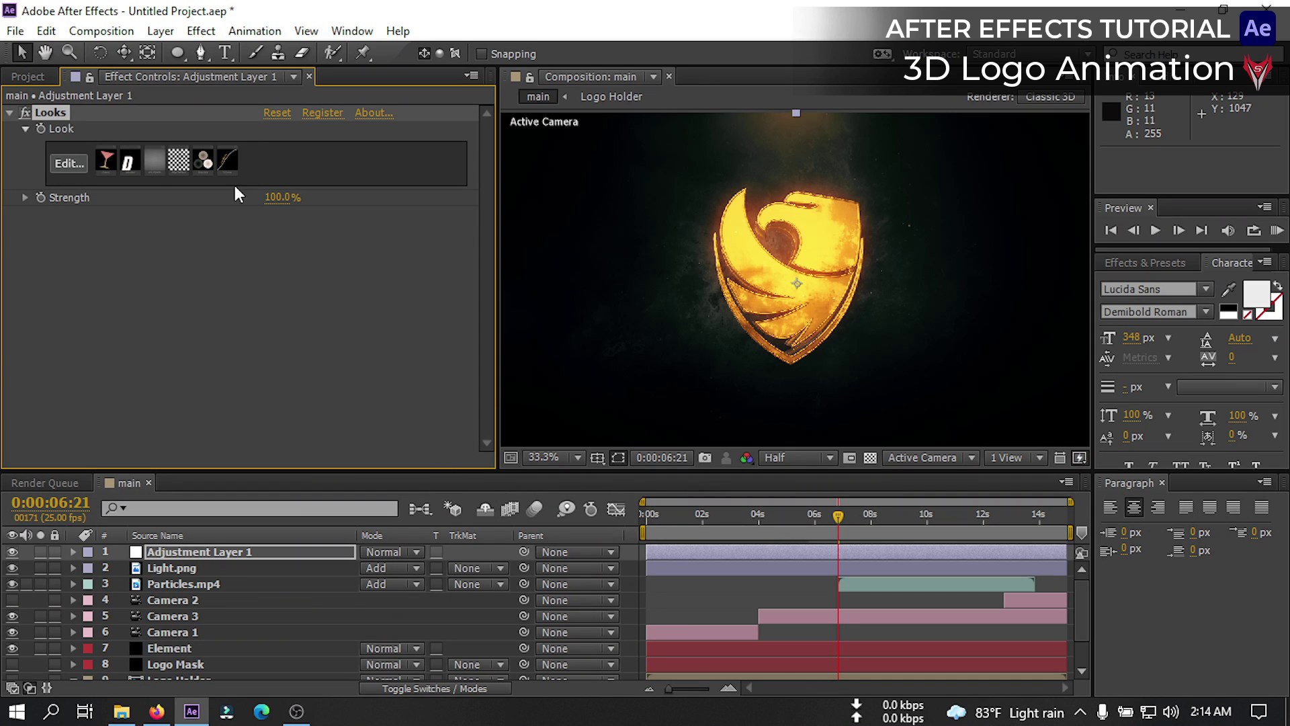
Try a strength of 45% for the Looks effect on the adjustment layer
click(275, 198)
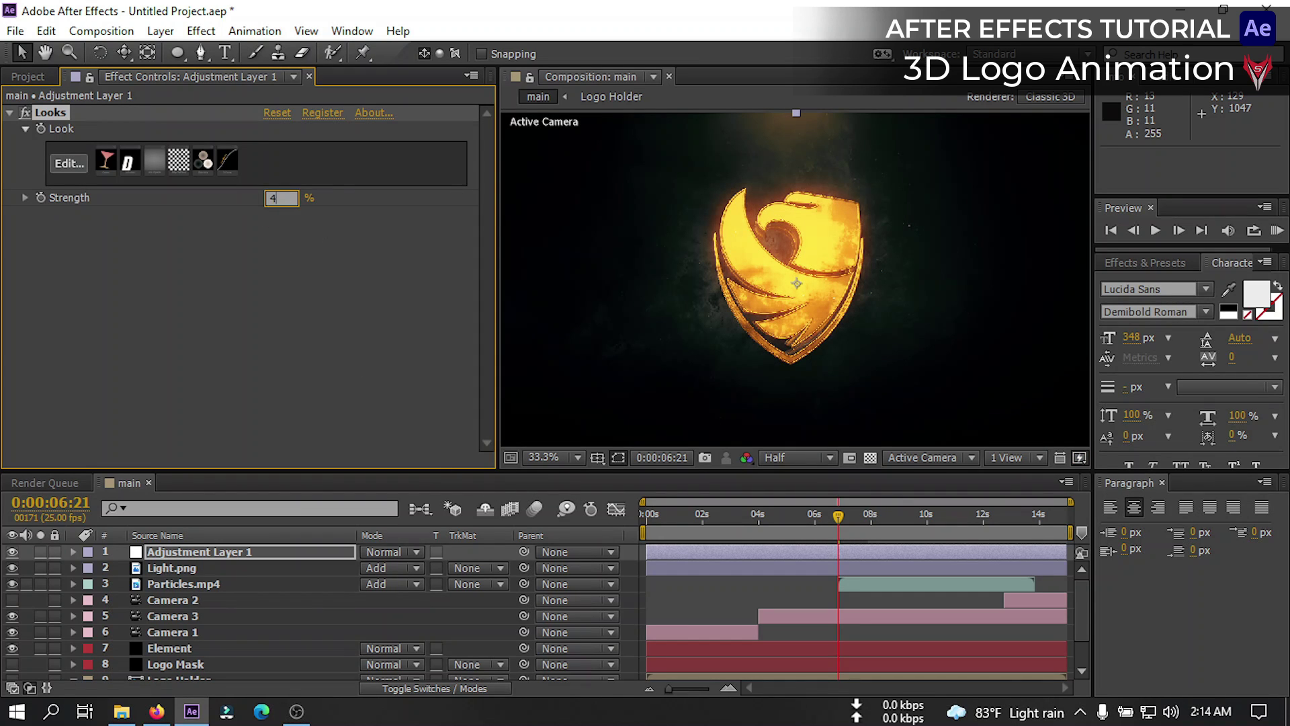
text(45)
key(Return)
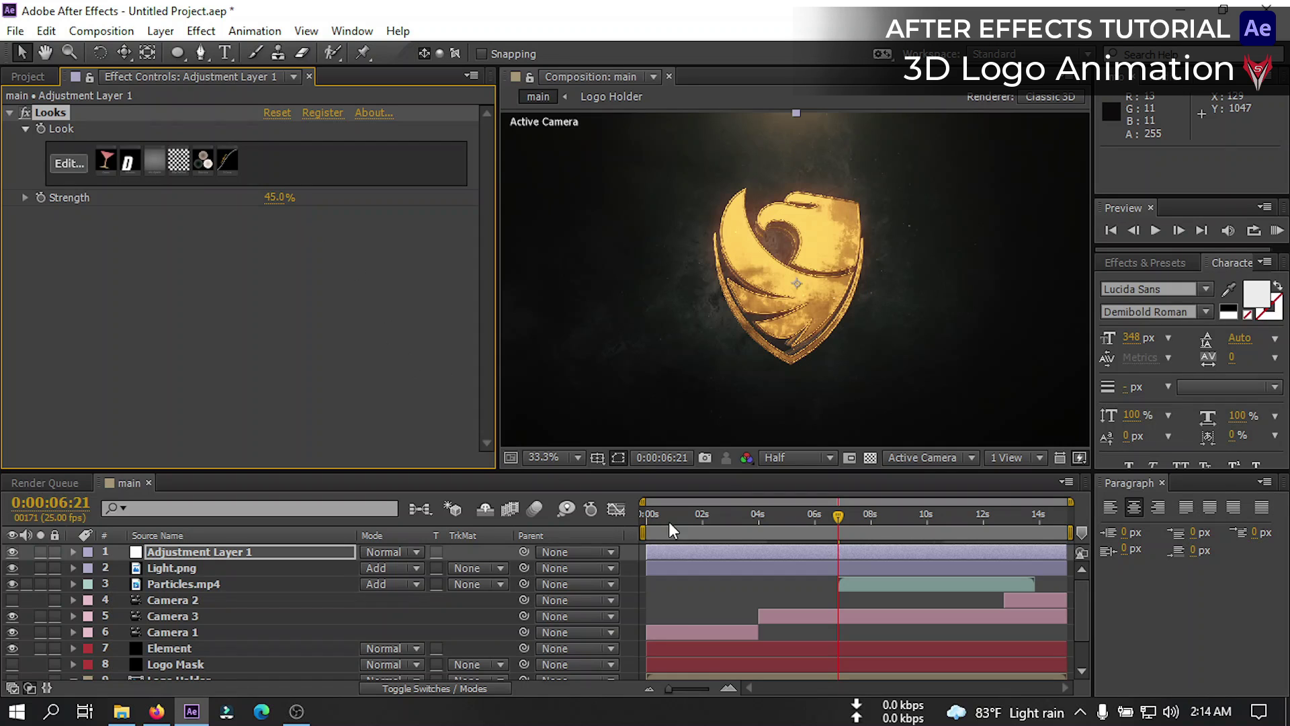
Set the Looks effect's strength to 35% on the adjustment layer and preview the graded animation
click(274, 199)
text(3)
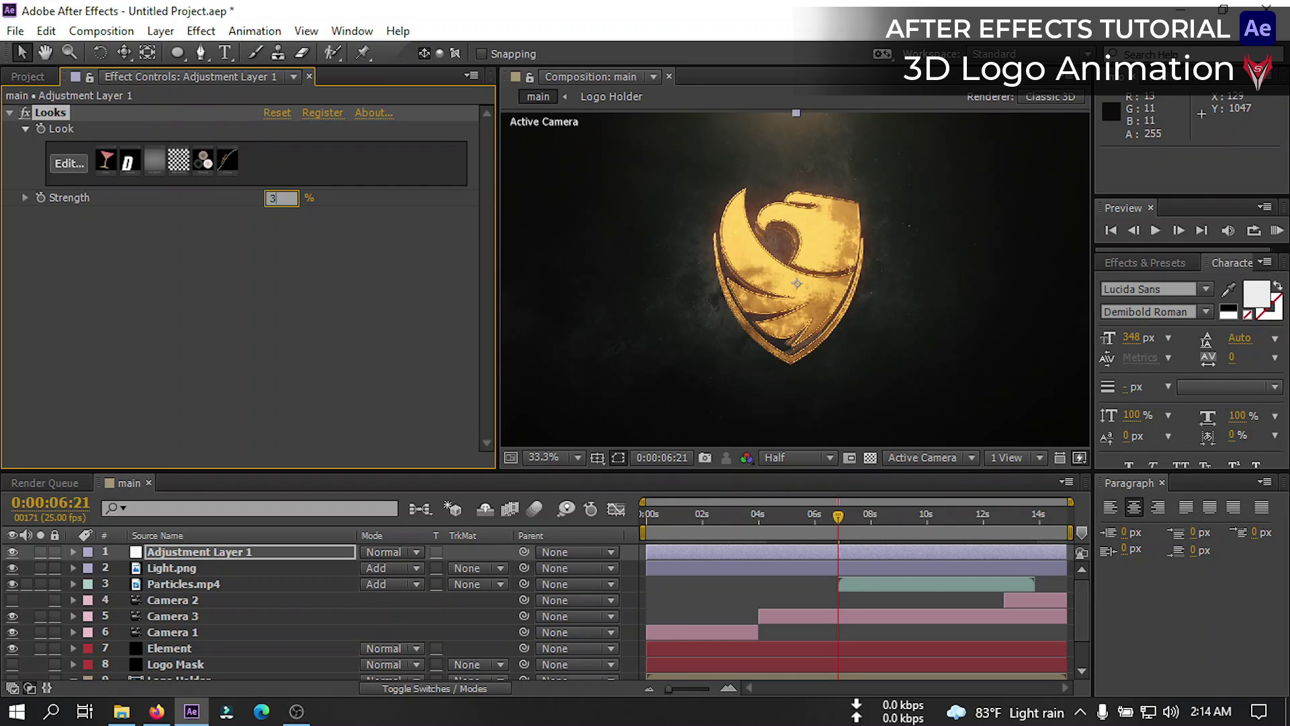
text(5)
key(Return)
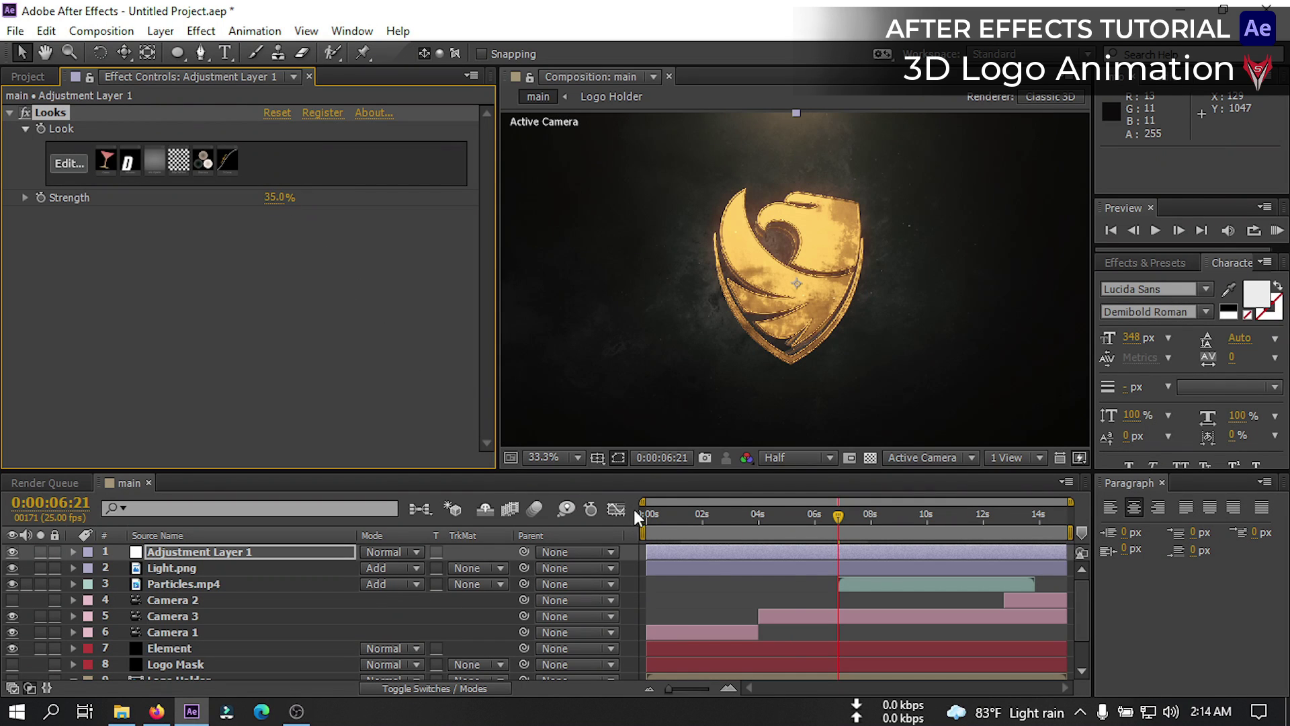
key(space)
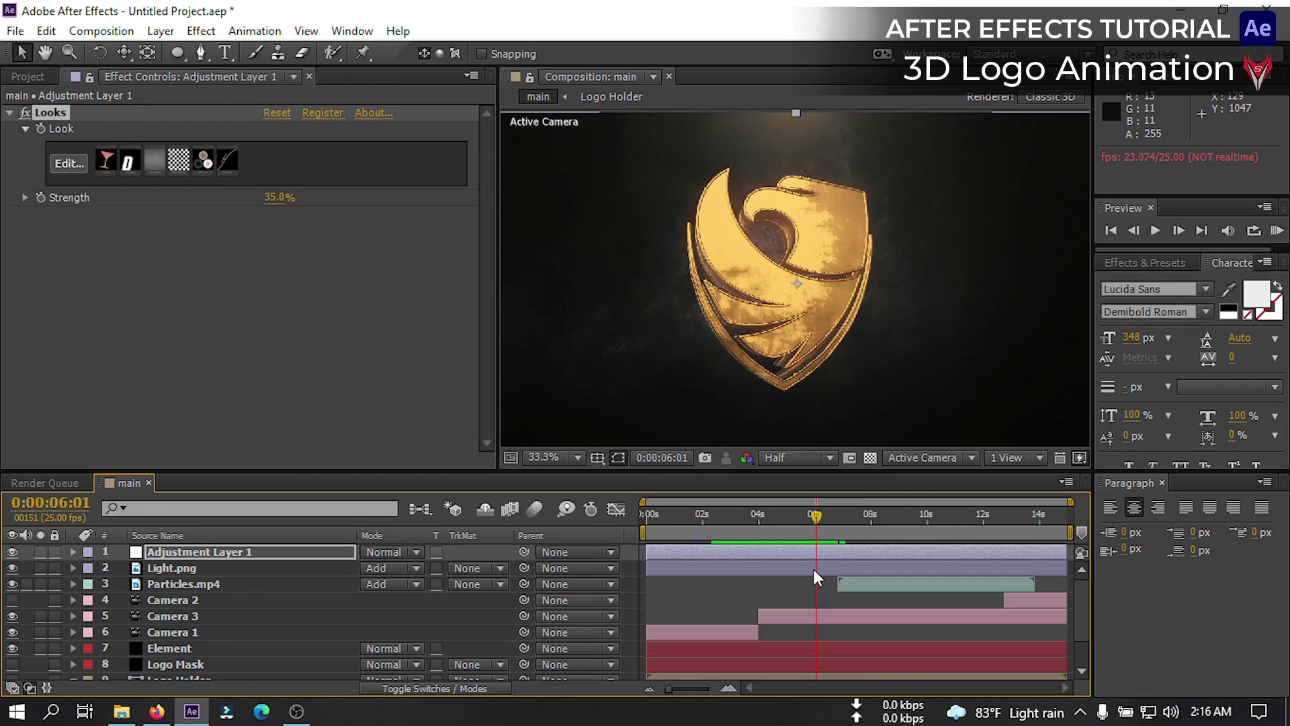